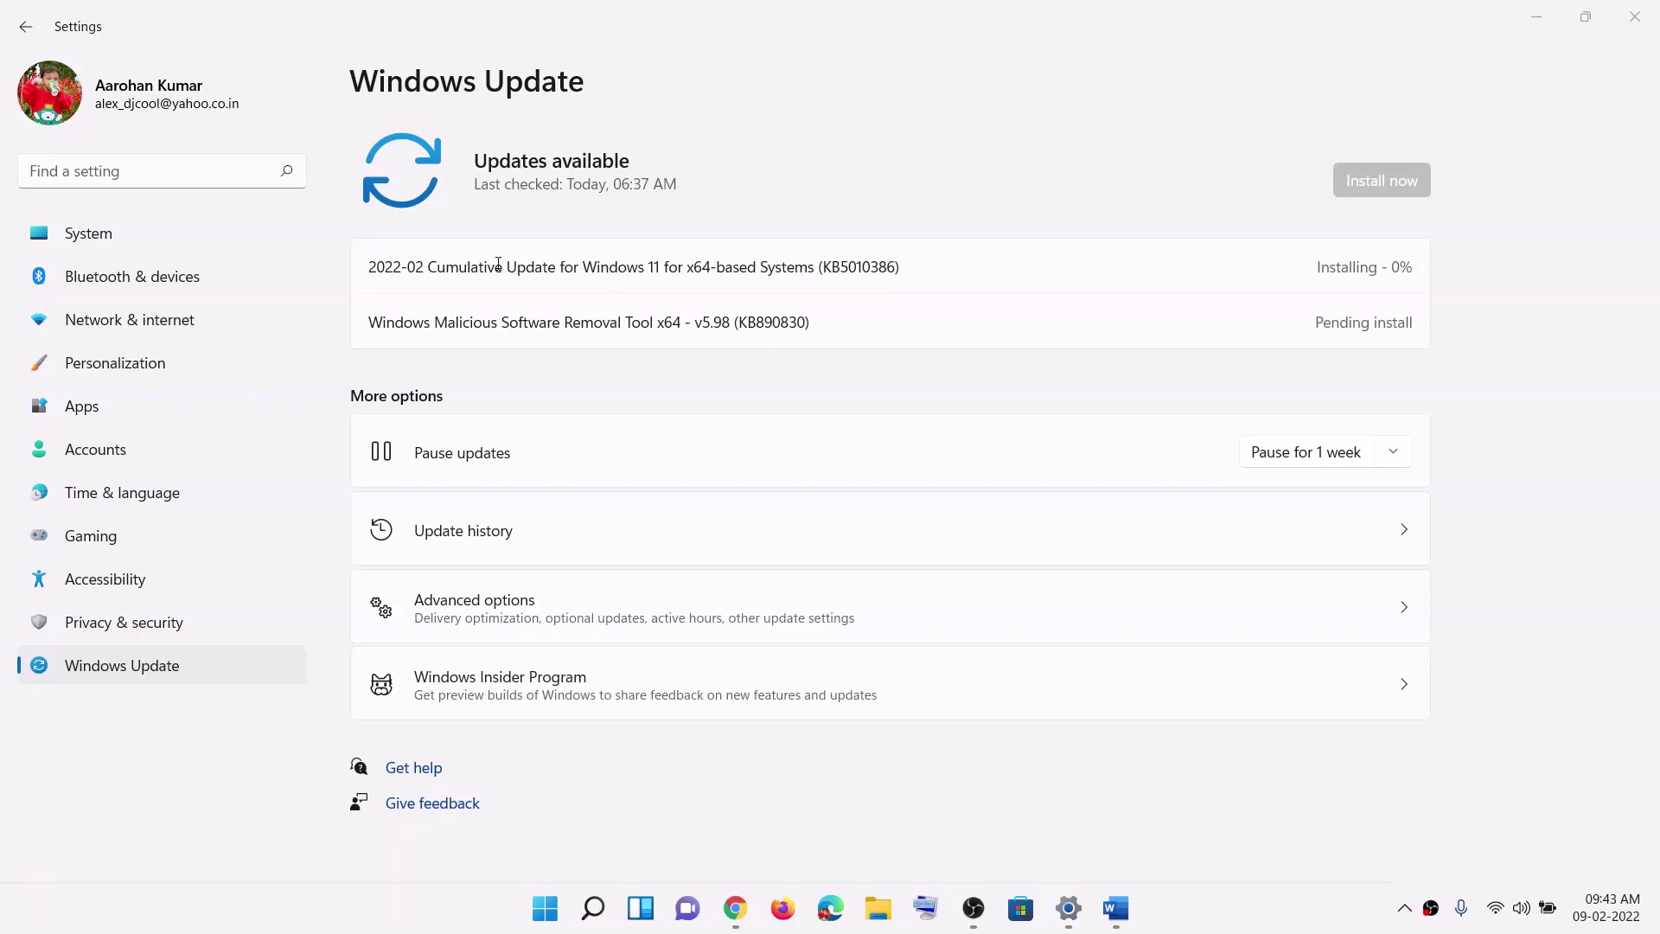
- Note the KB5010386 update title in the fix-steps document, then return to Settings
drag(464, 268, 905, 261)
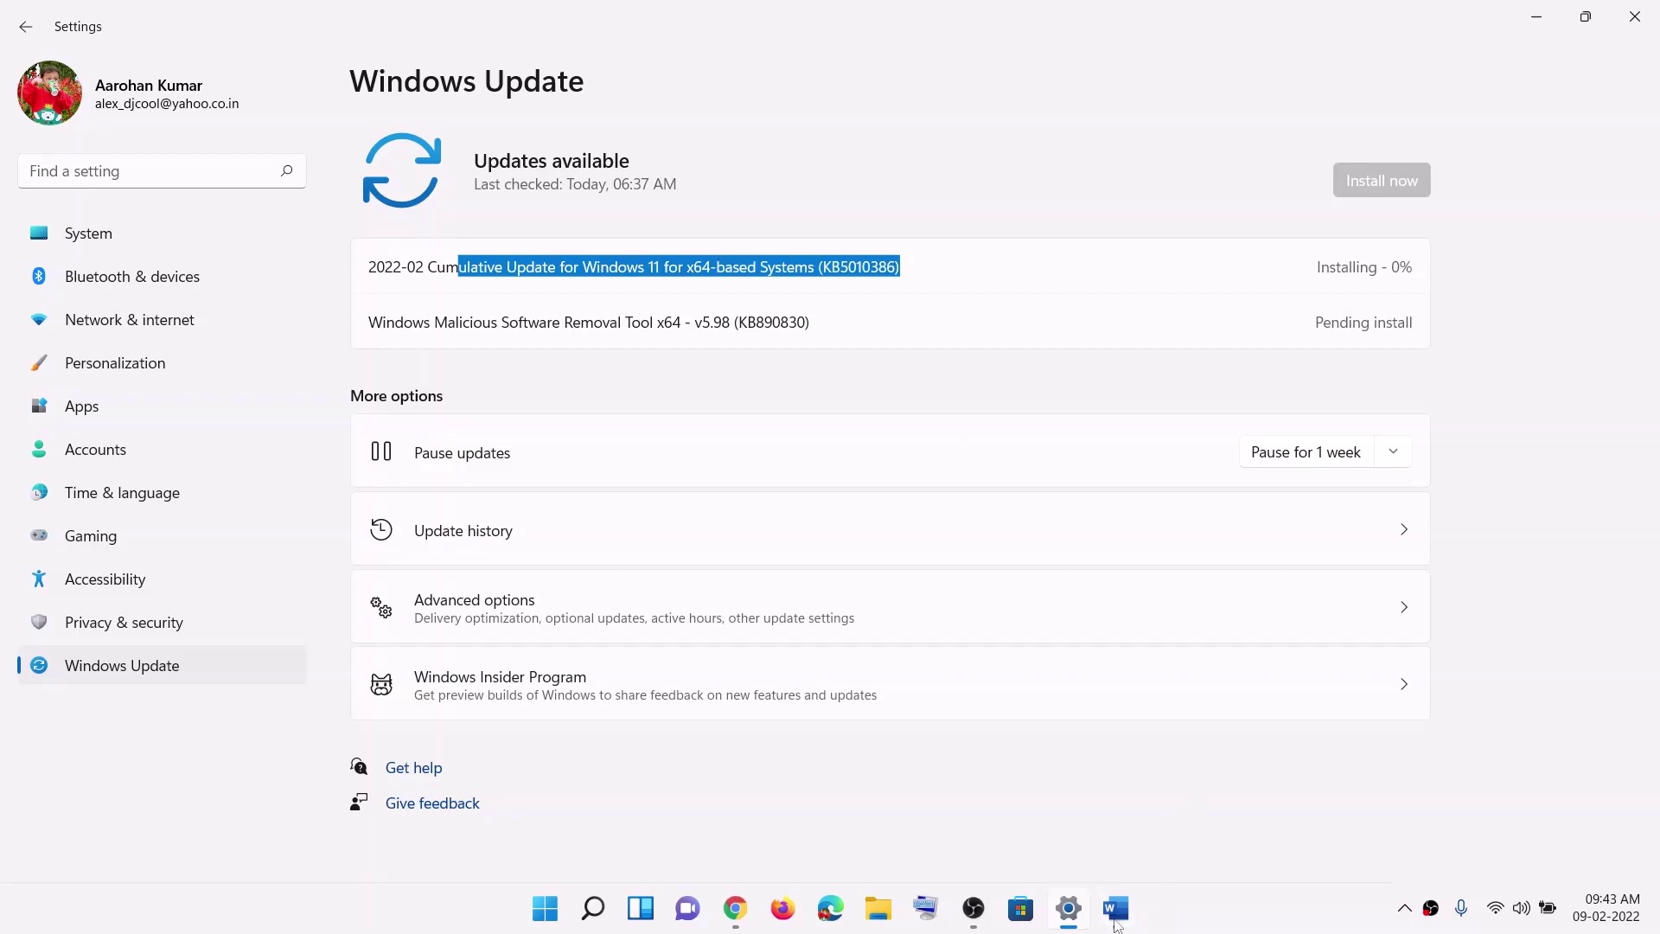
click(1116, 922)
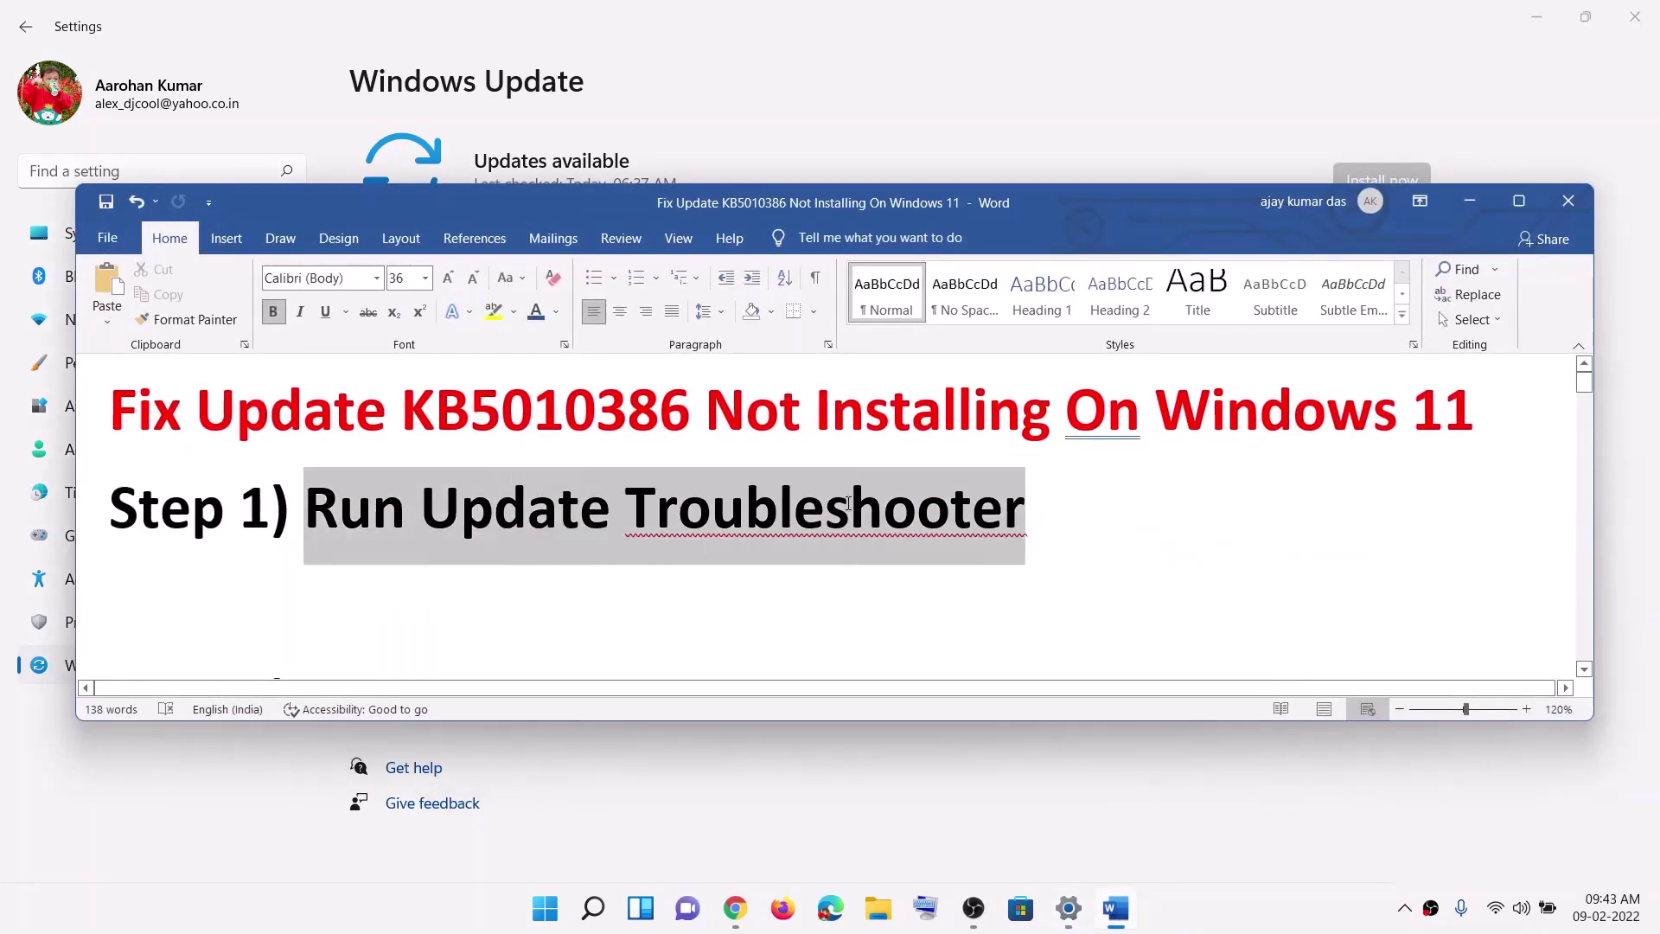
click(1469, 202)
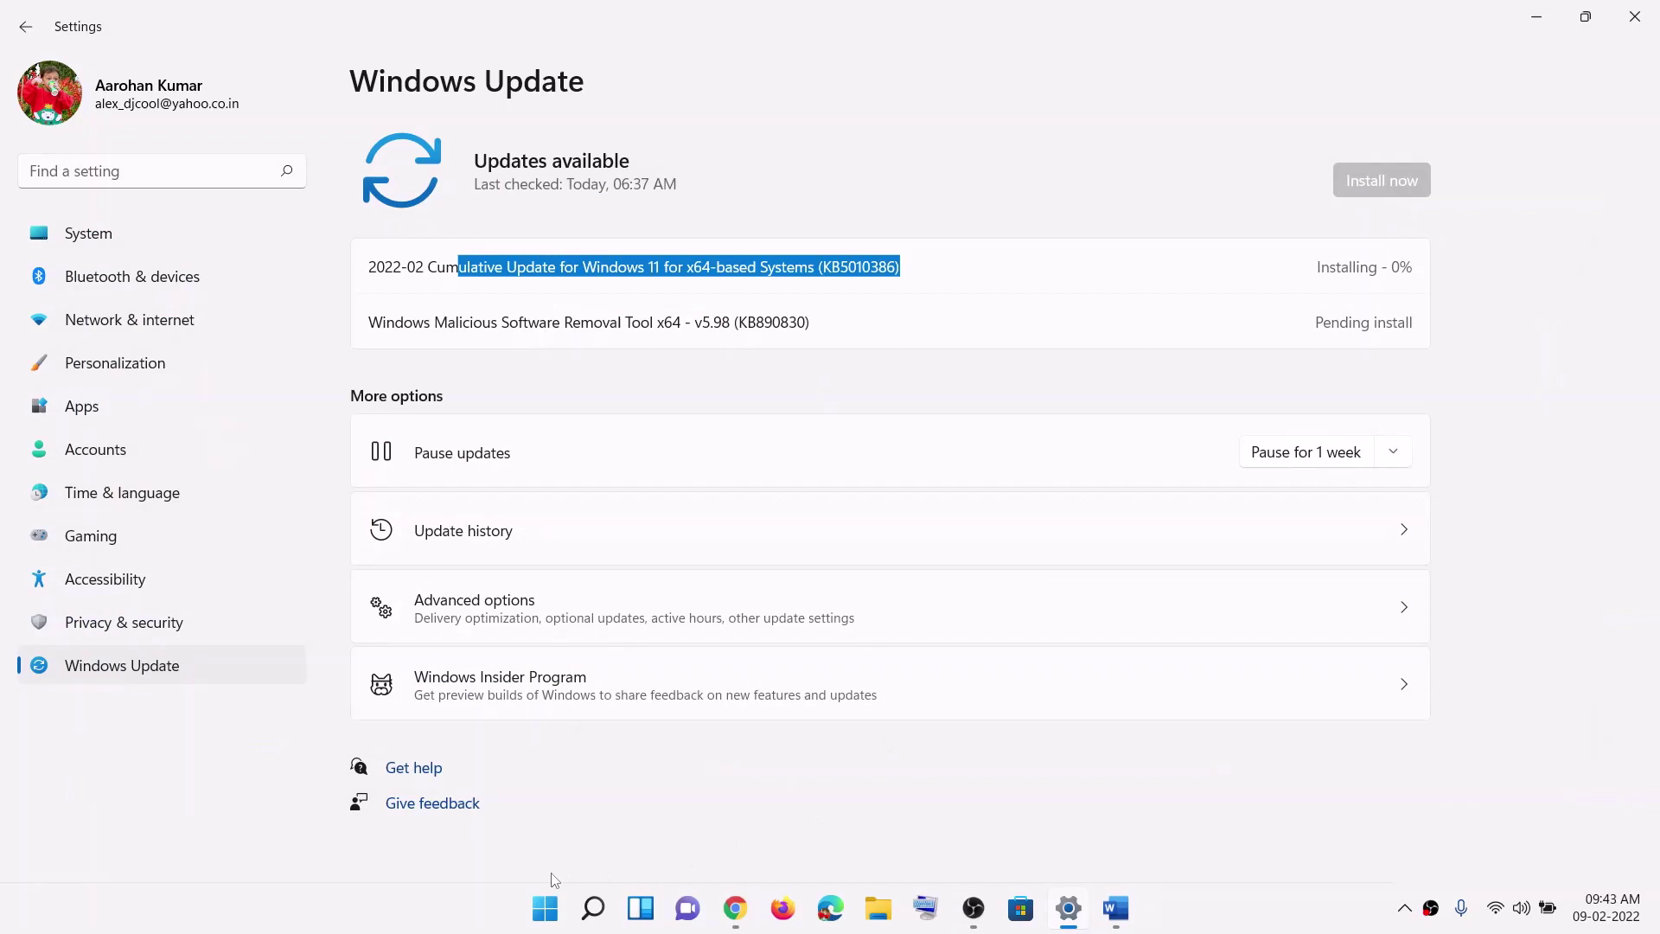
click(546, 906)
click(791, 381)
- Run the Windows Update troubleshooter from System > Troubleshoot > Other troubleshooters
click(114, 228)
scroll(579, 554, down, 5)
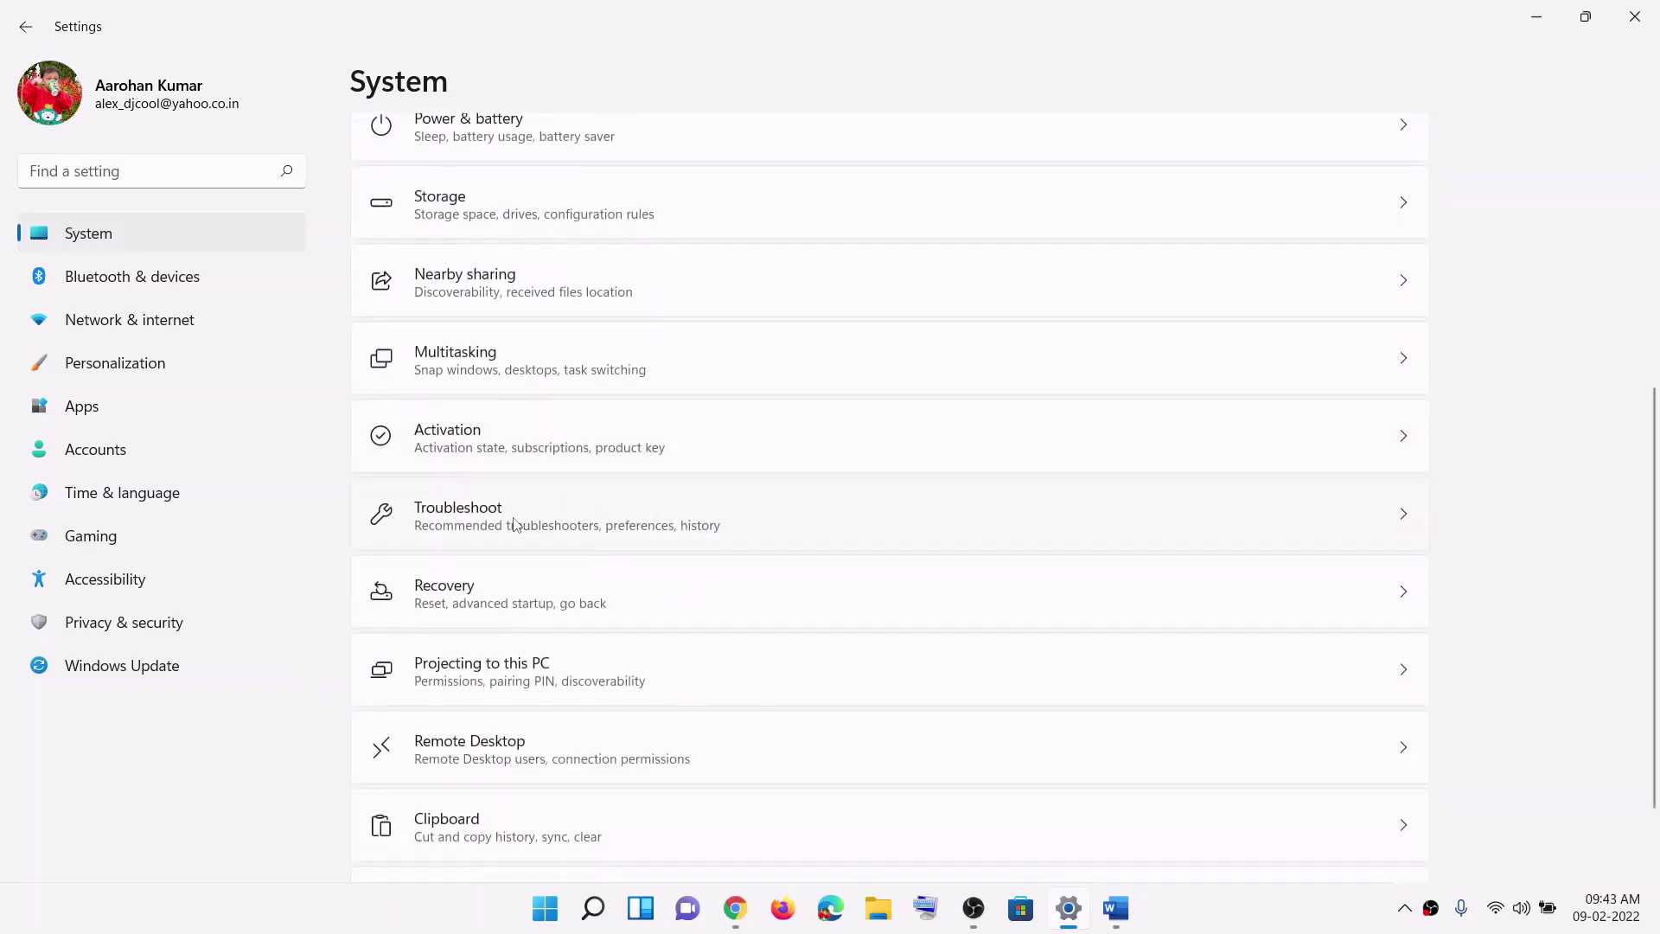
click(509, 525)
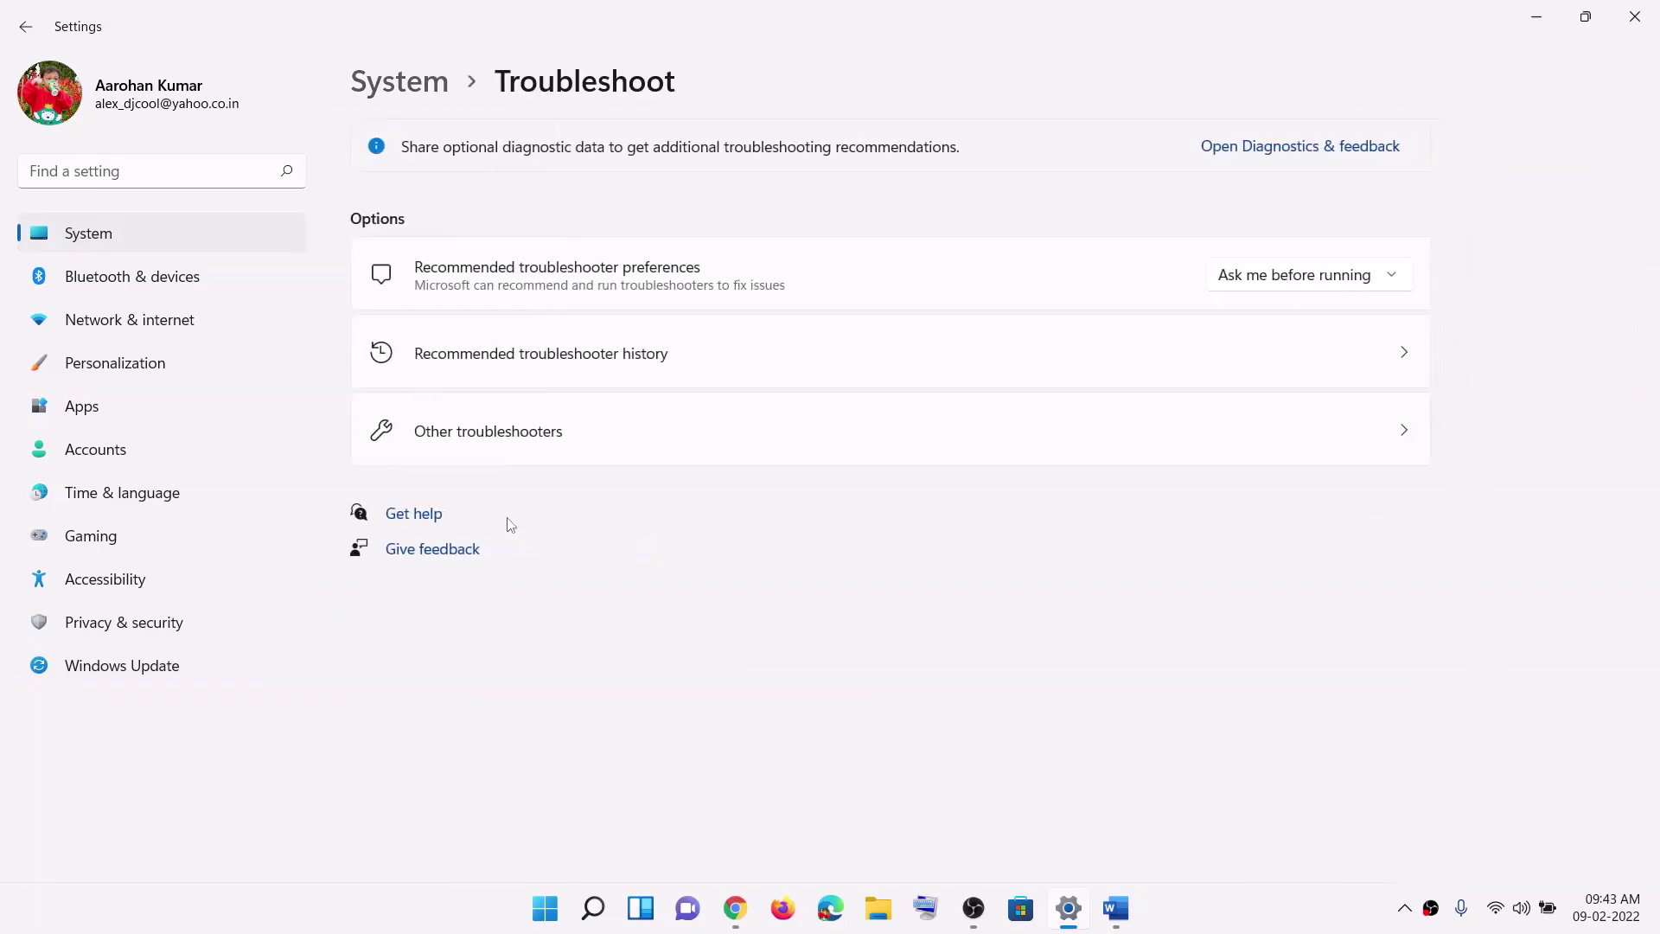
click(490, 436)
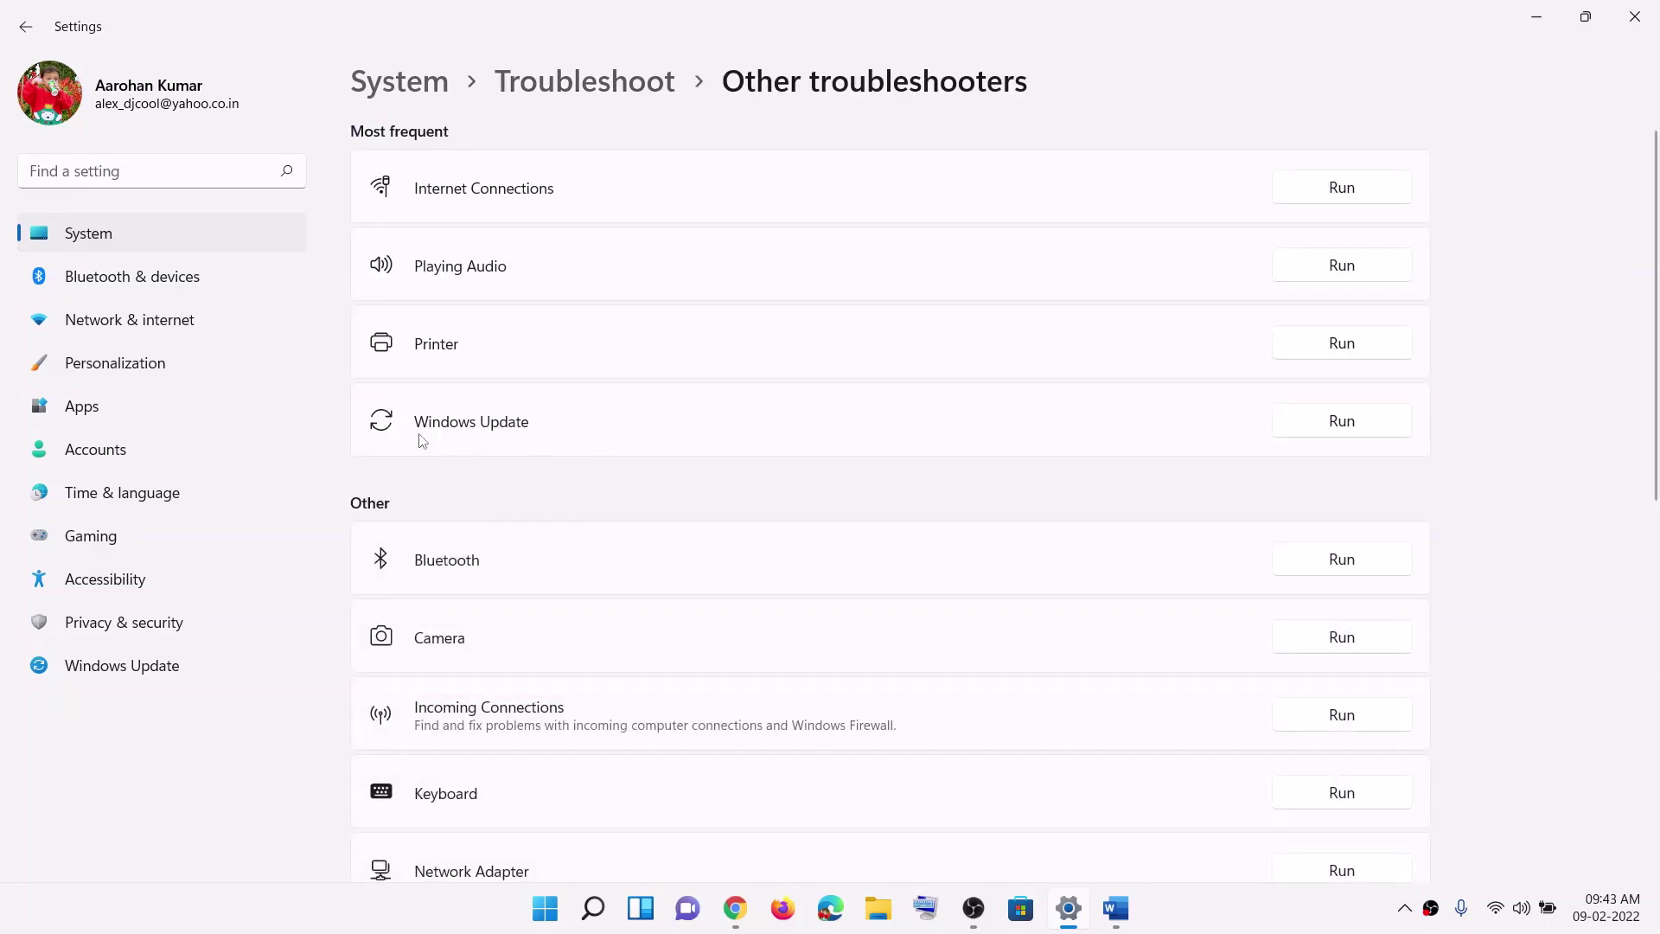
click(1336, 432)
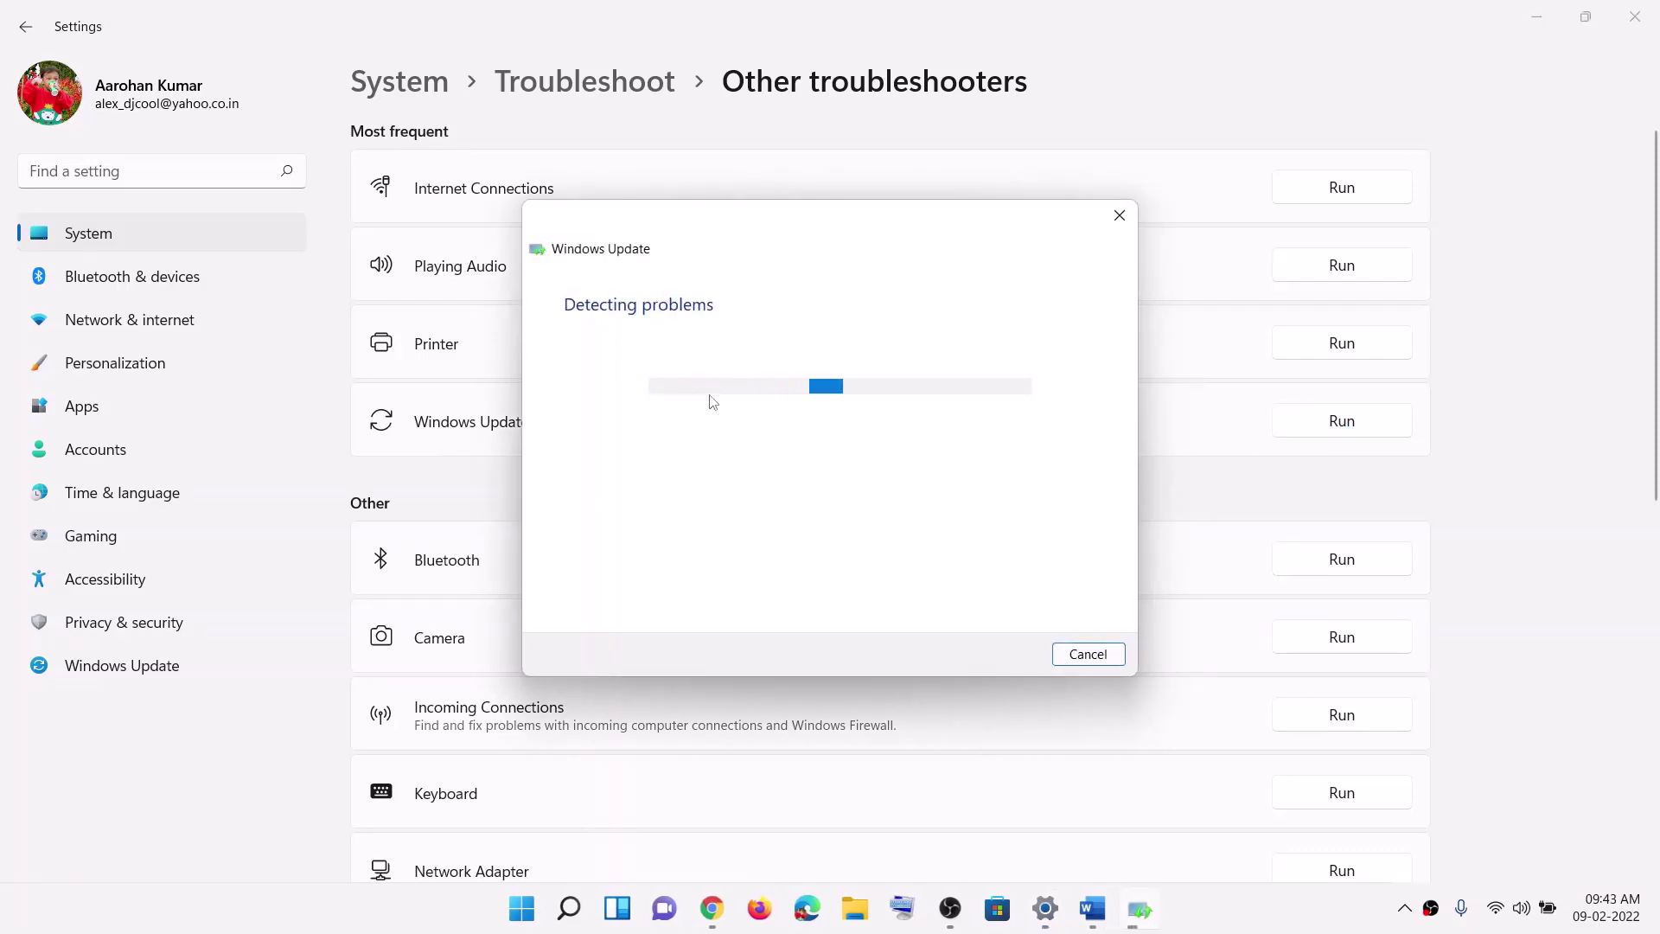
- Open the Start power options, then dismiss them and the Start menu without restarting
click(521, 908)
click(1097, 832)
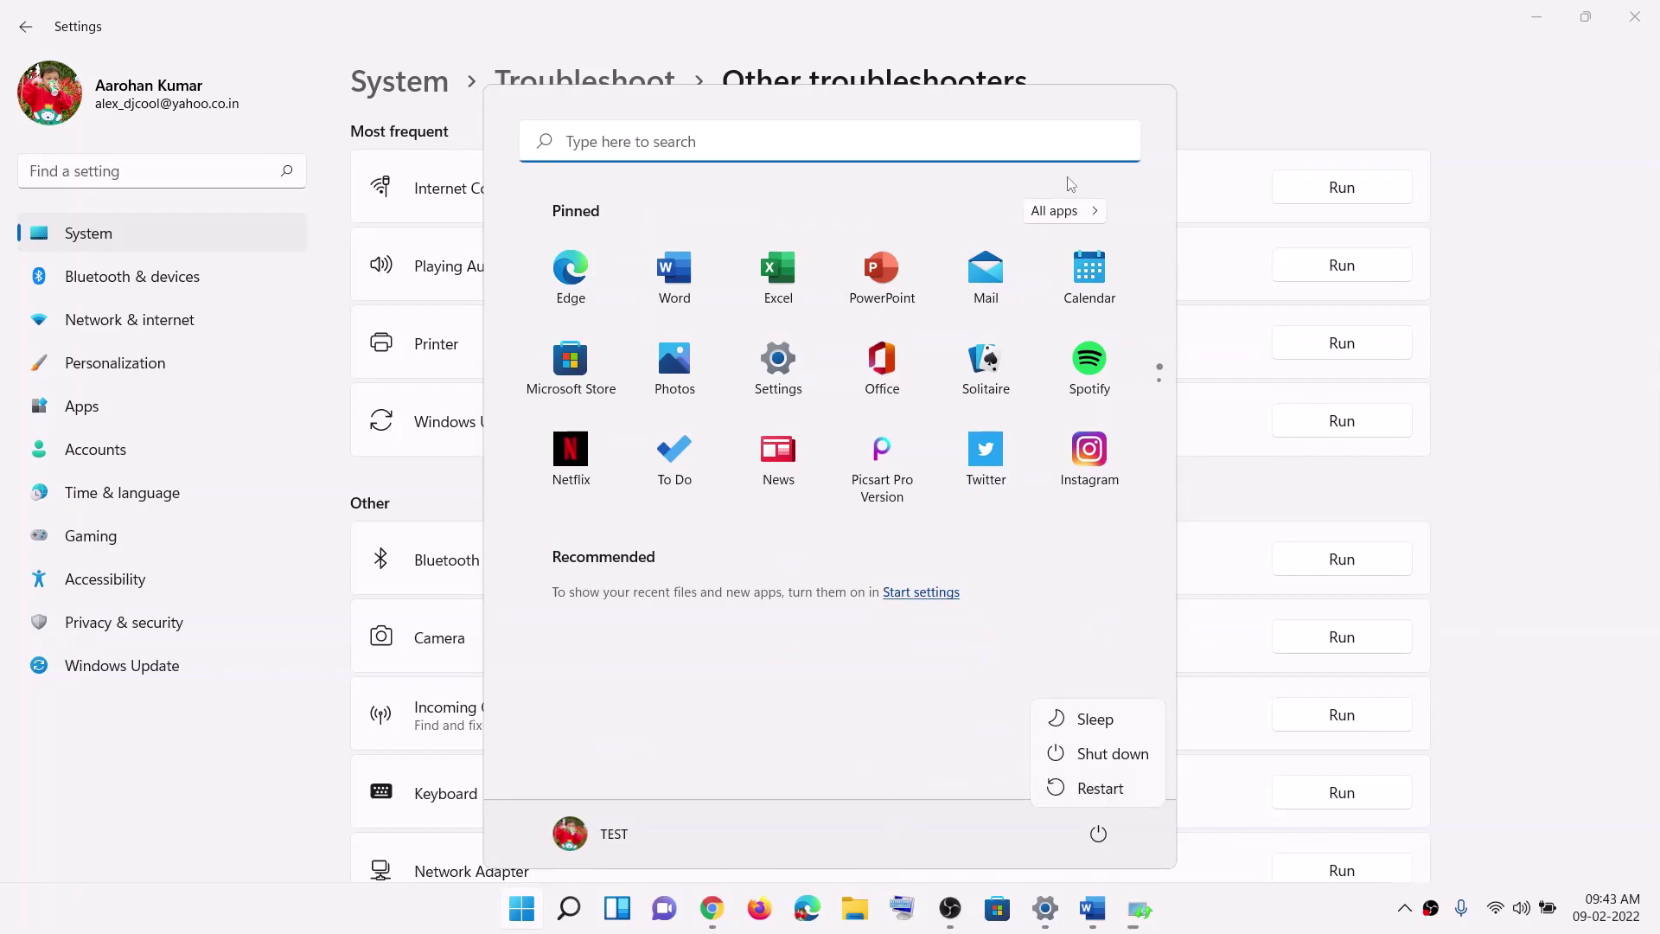
click(1607, 427)
click(1614, 360)
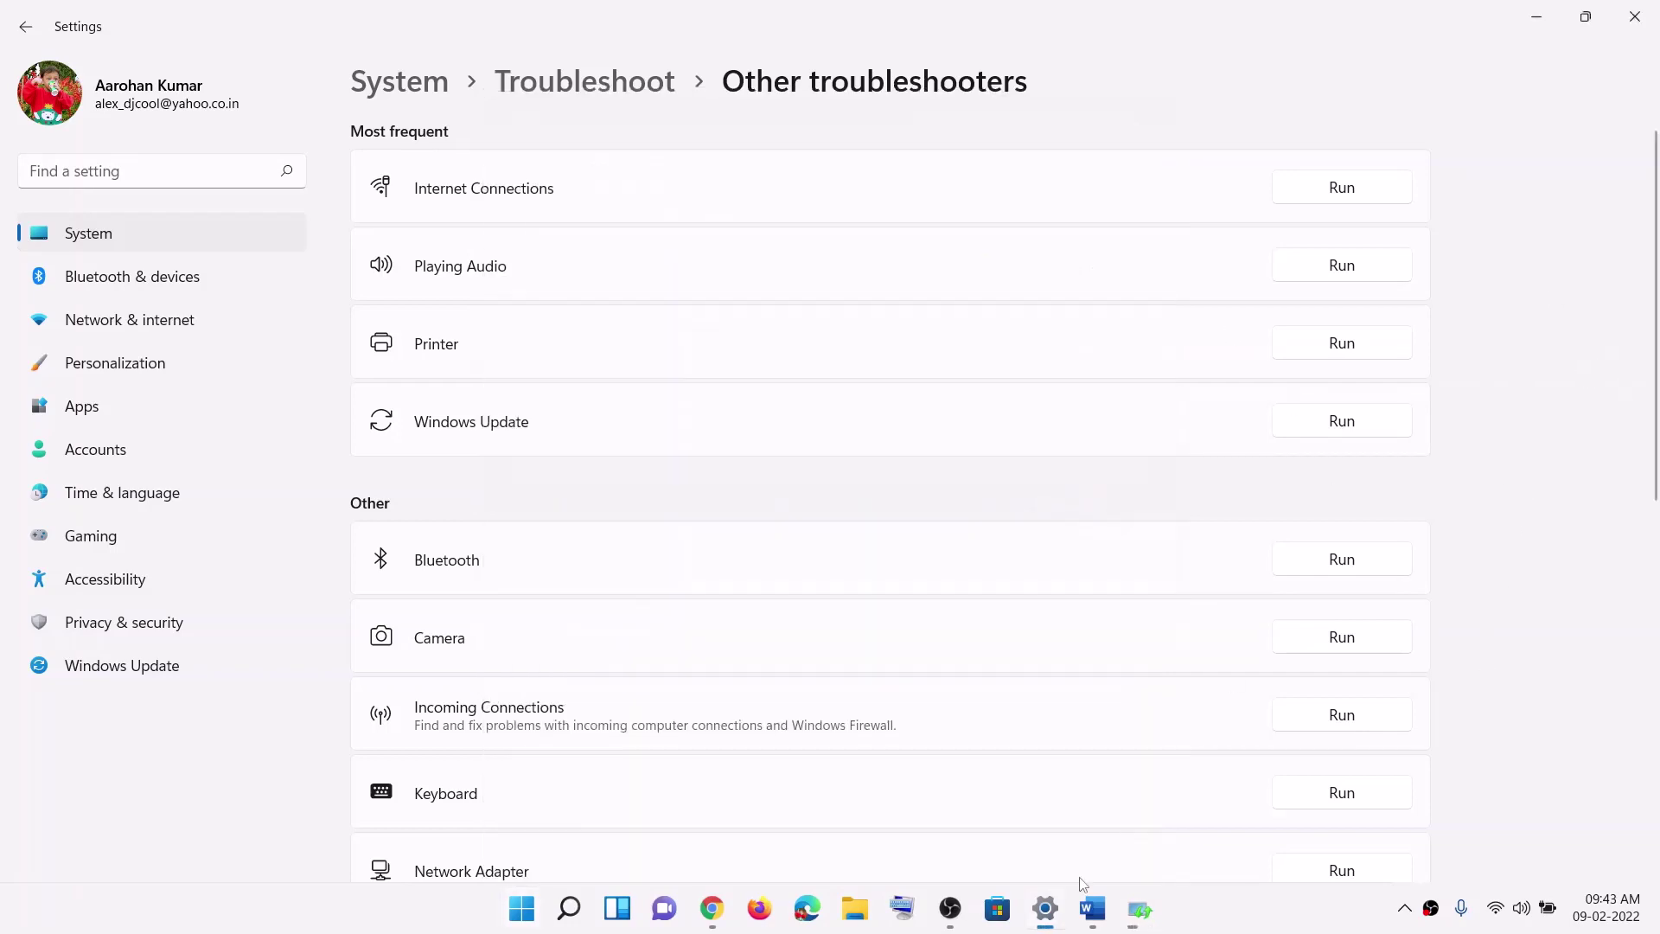
- Review Step 2 in the Word guide covering Windows Update and Background Intelligent Transfer Service
click(1091, 909)
scroll(520, 542, down, 3)
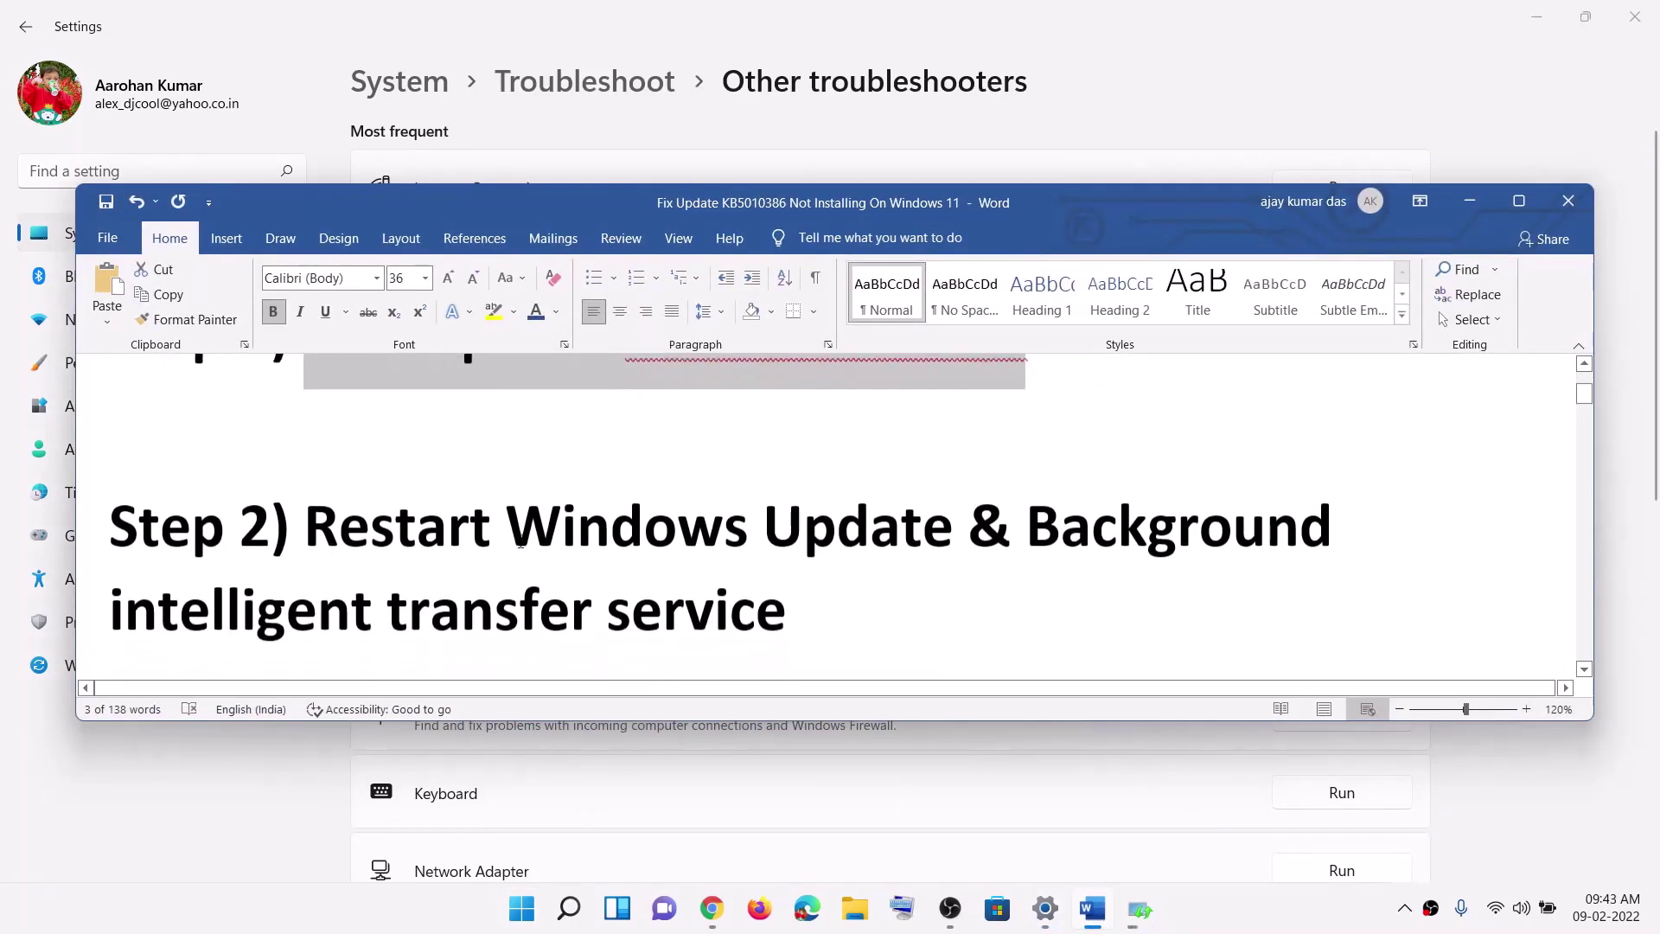
drag(562, 515, 985, 503)
drag(198, 615, 787, 609)
- Search 'services' from Start and launch the Services console
click(528, 915)
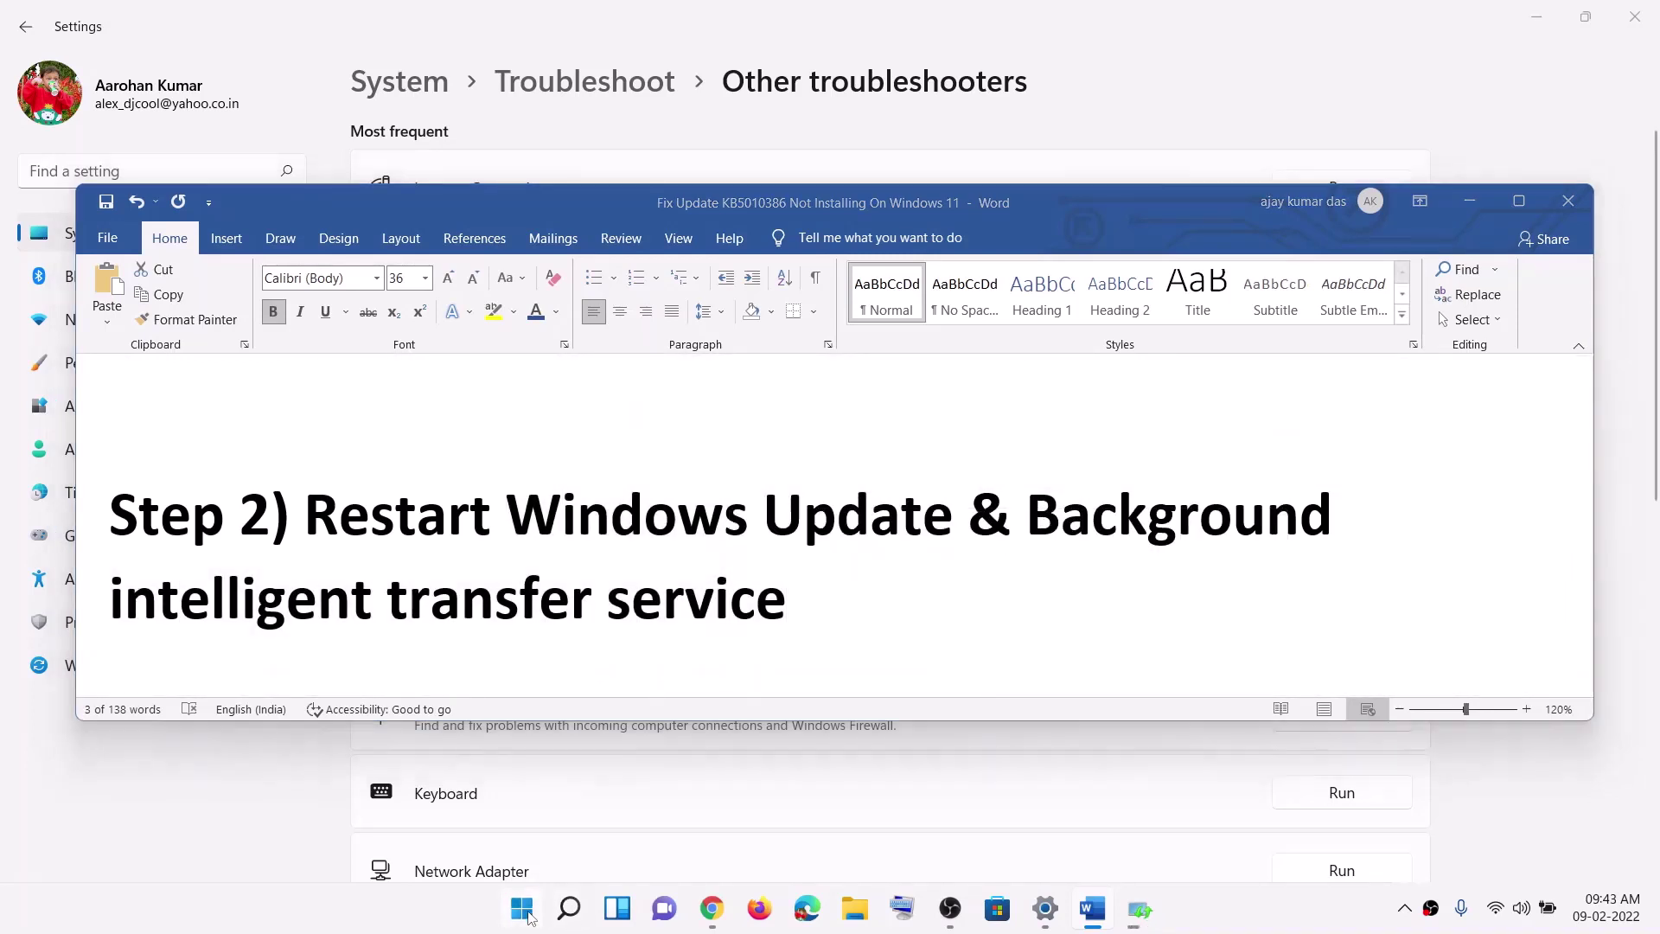
text(serv)
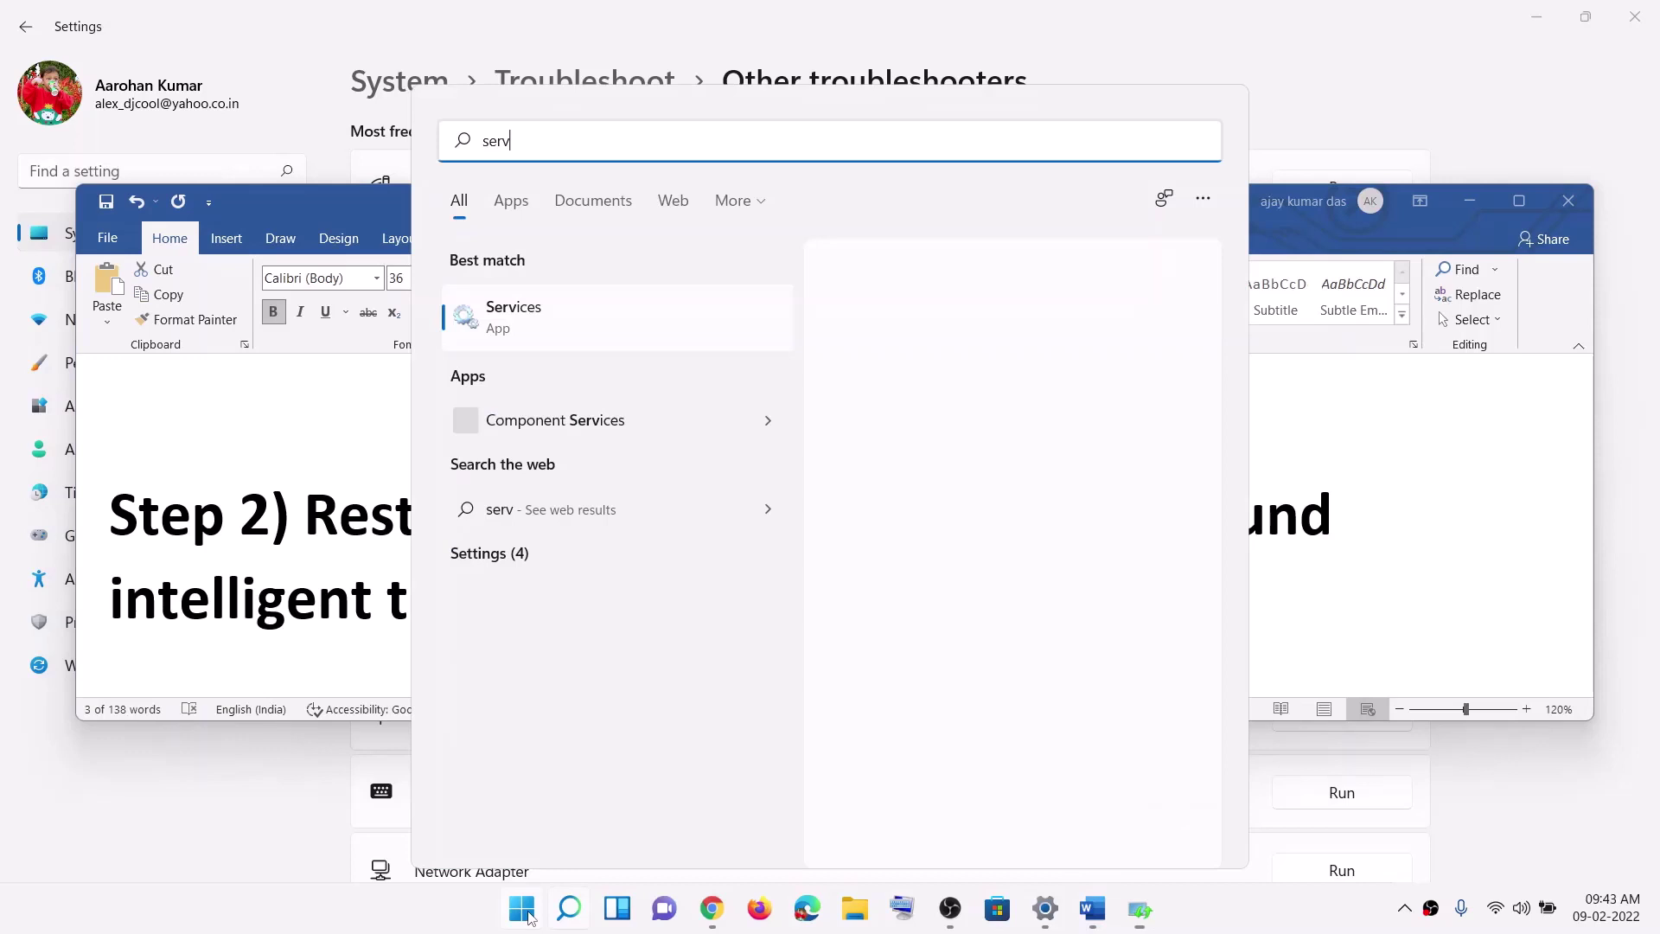
text(ices)
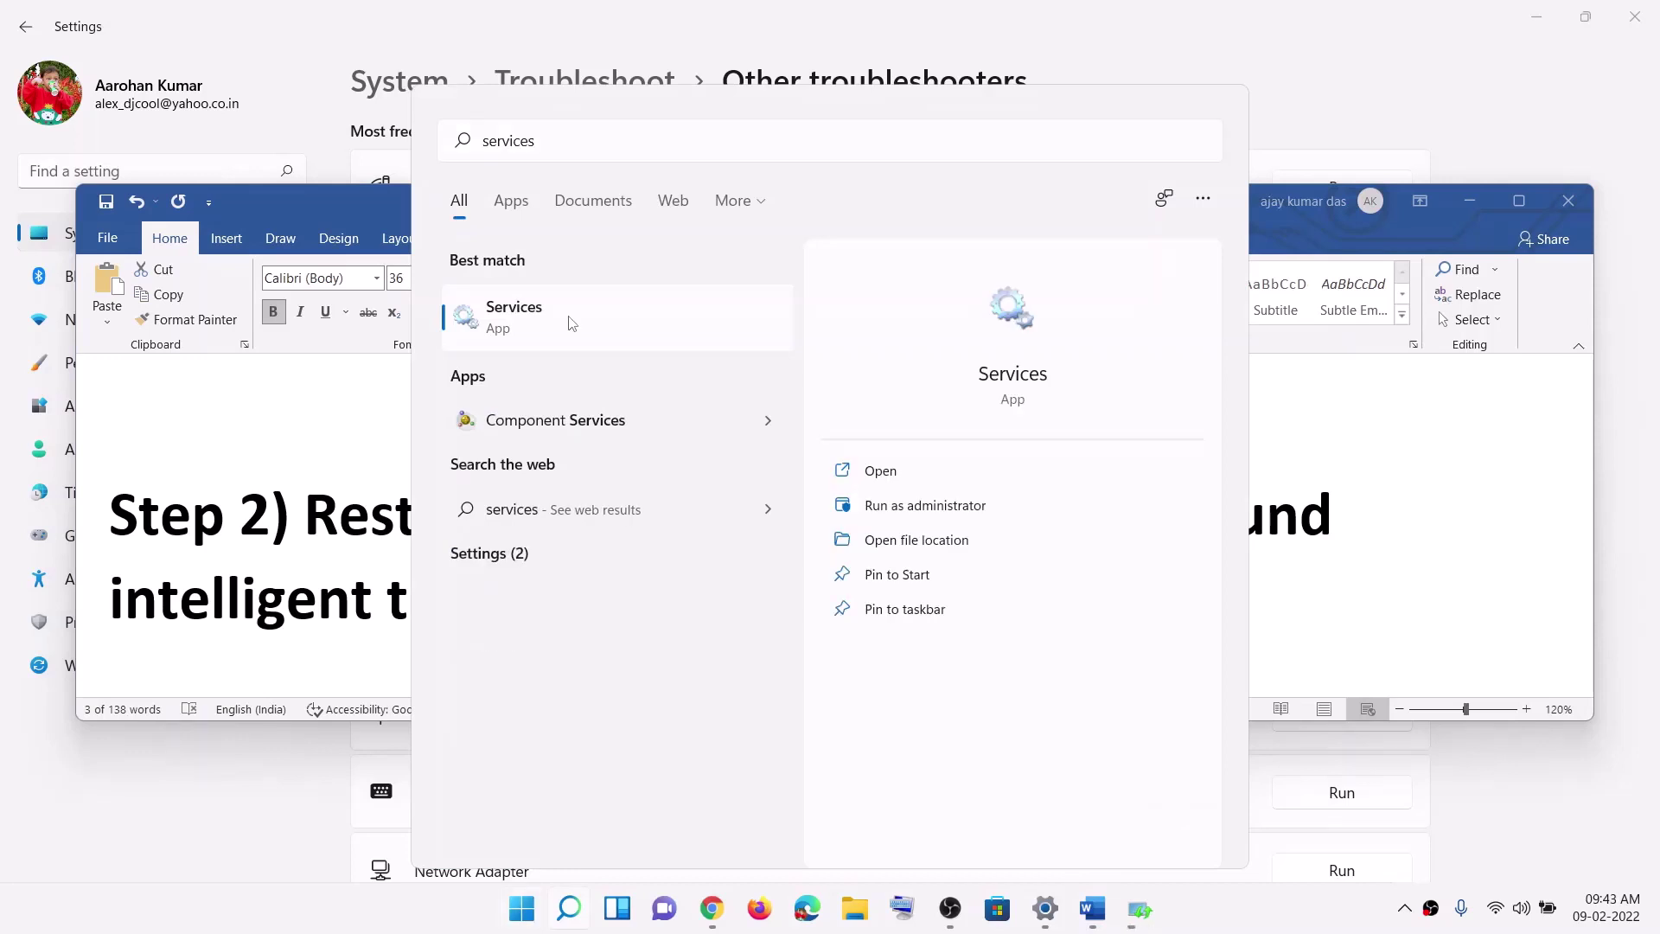
click(571, 329)
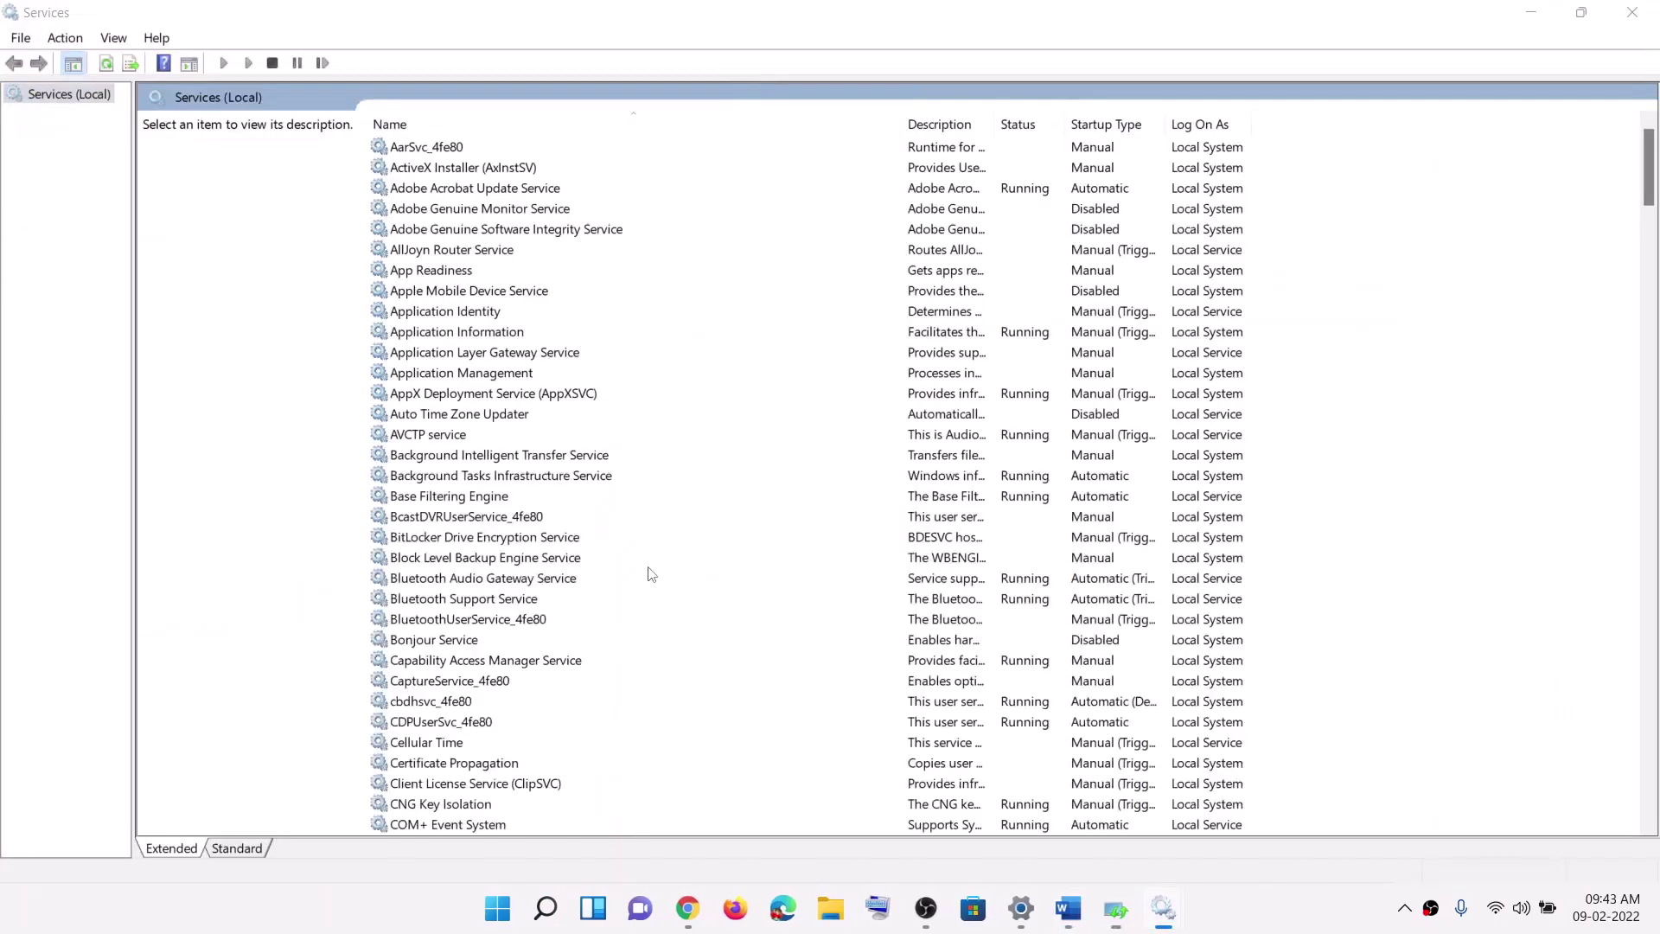
click(648, 562)
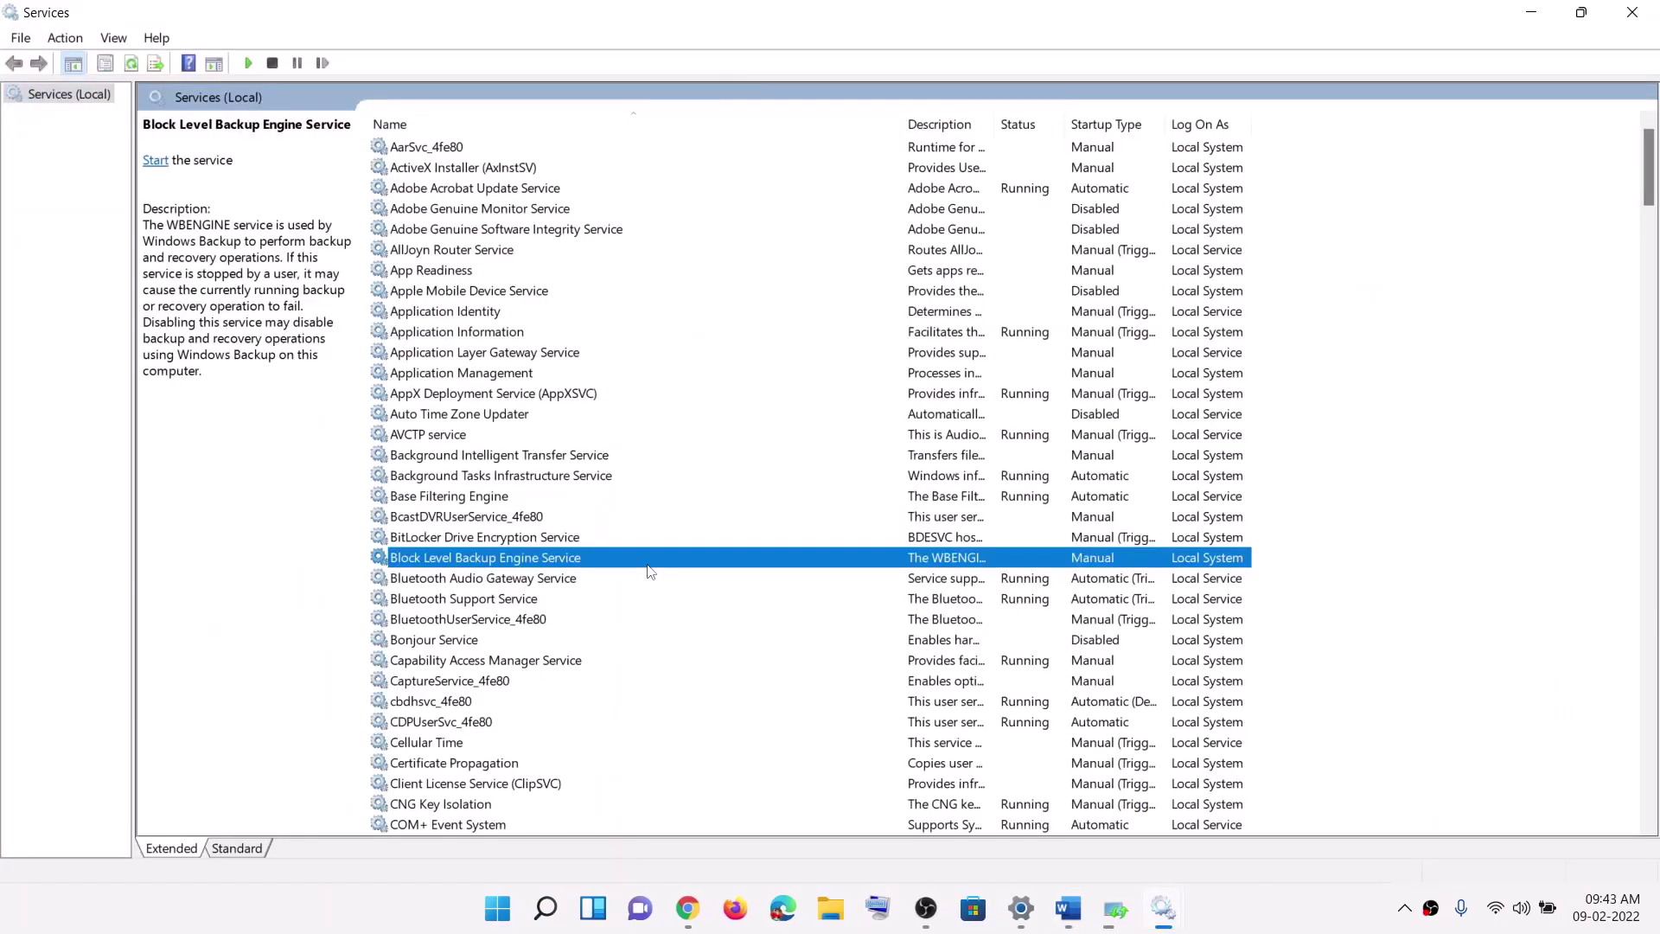
- Keep the Windows Update service's startup type at Automatic and apply it
key(w)
scroll(519, 726, down, 6)
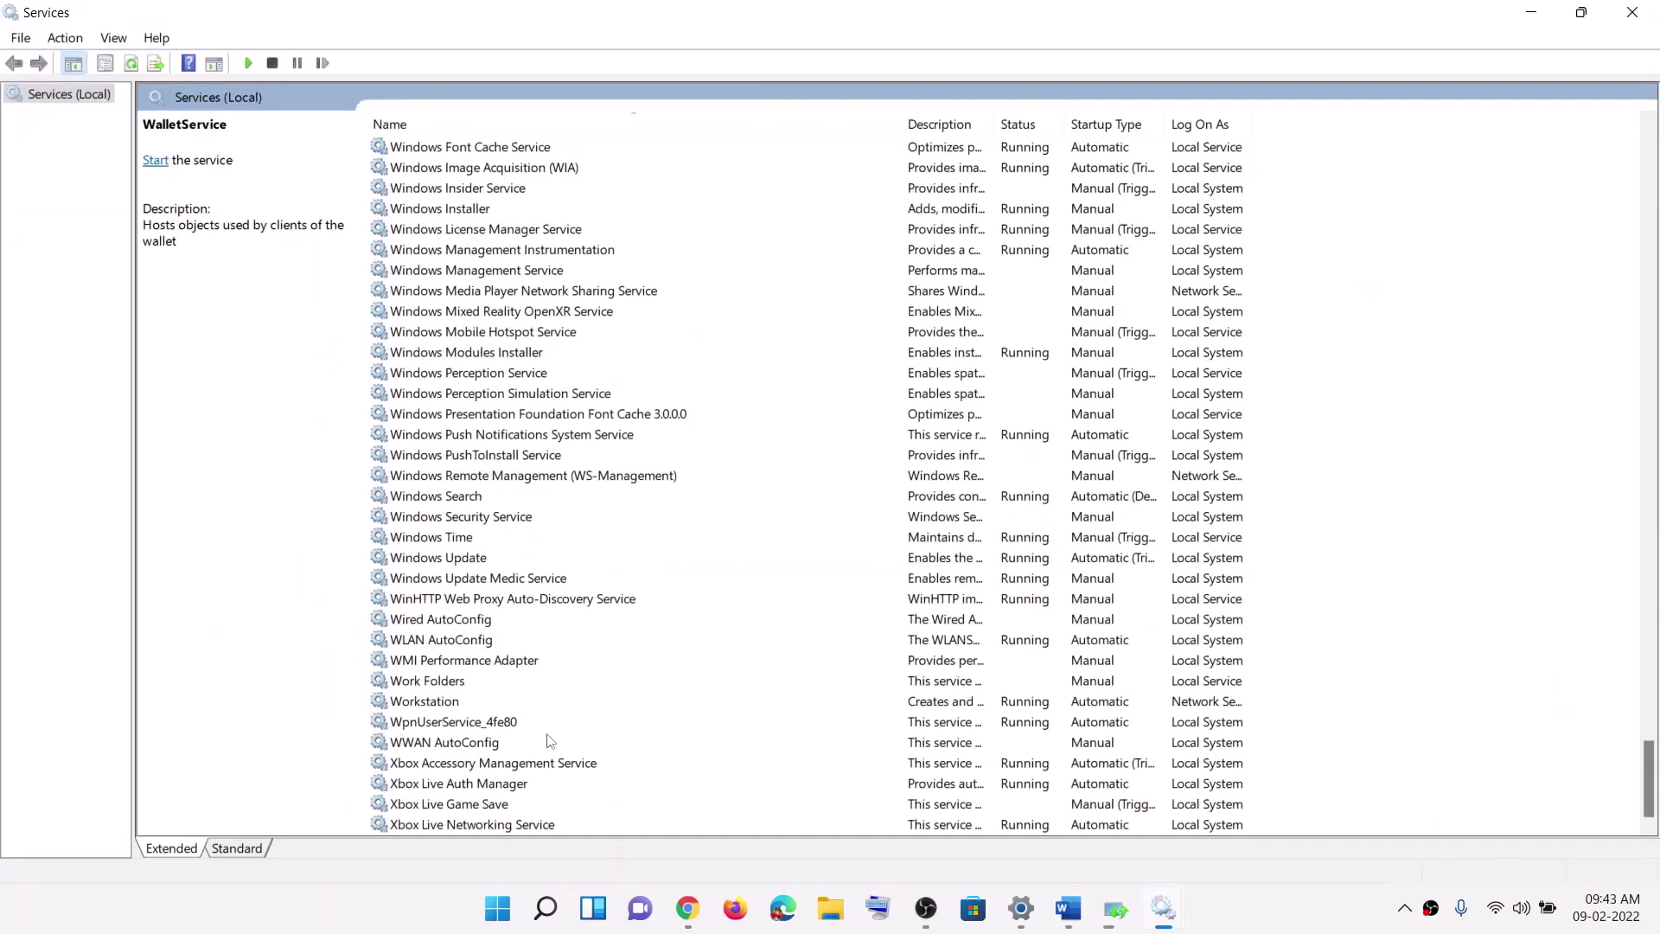
click(461, 561)
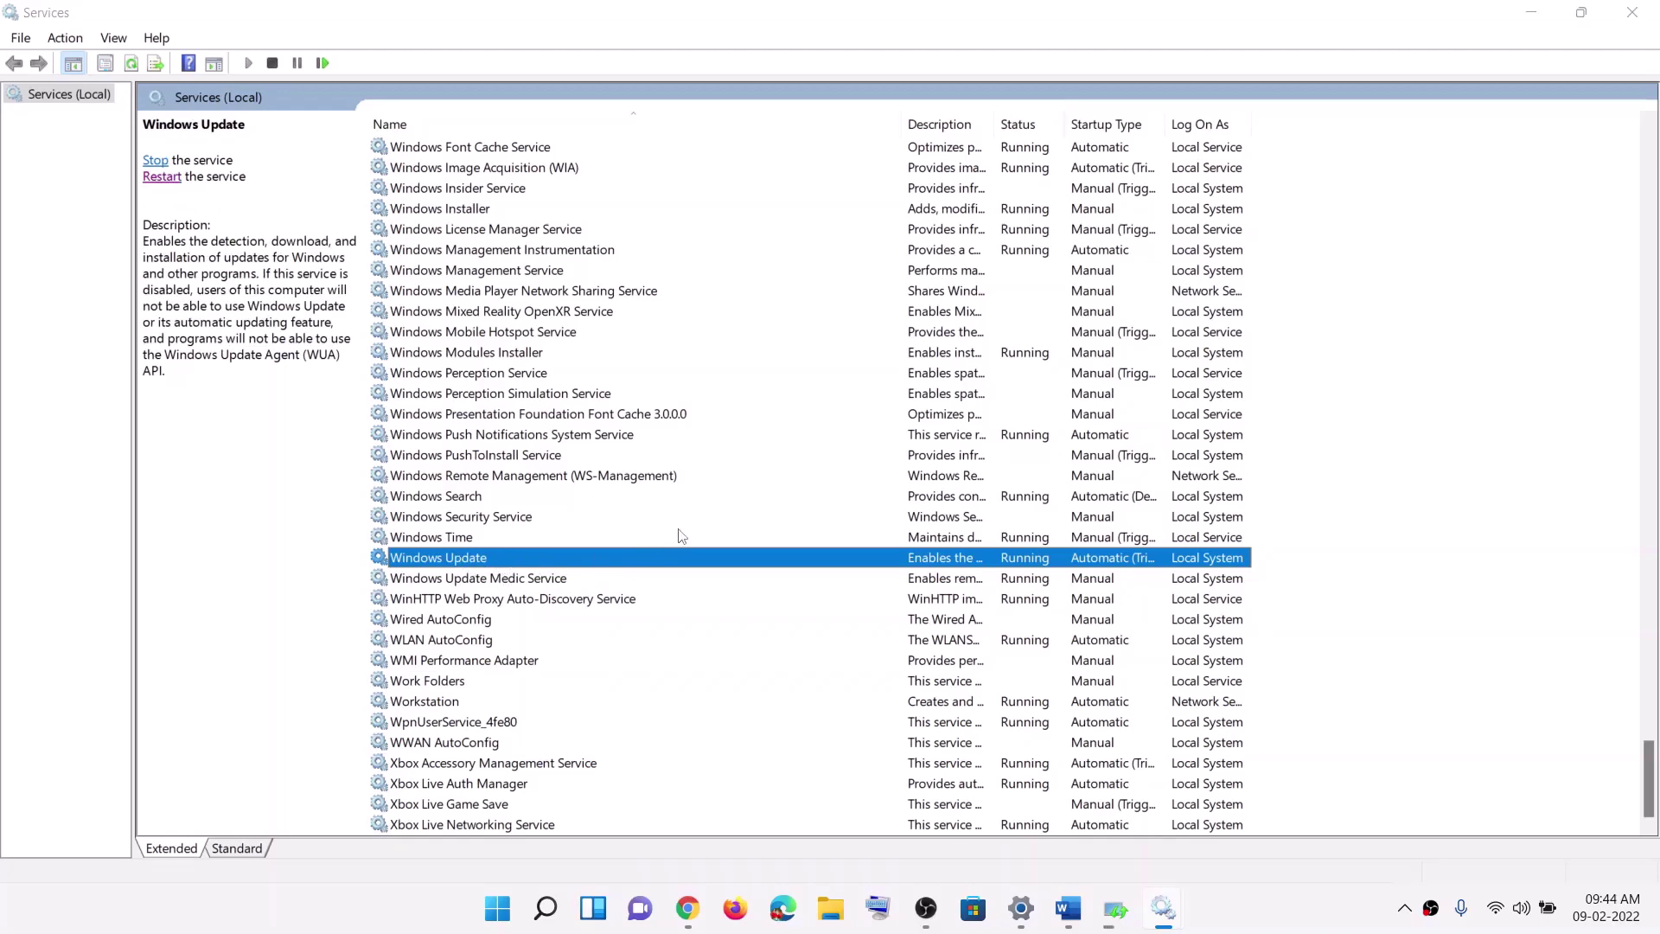
double_click(678, 558)
click(778, 427)
click(800, 471)
click(997, 675)
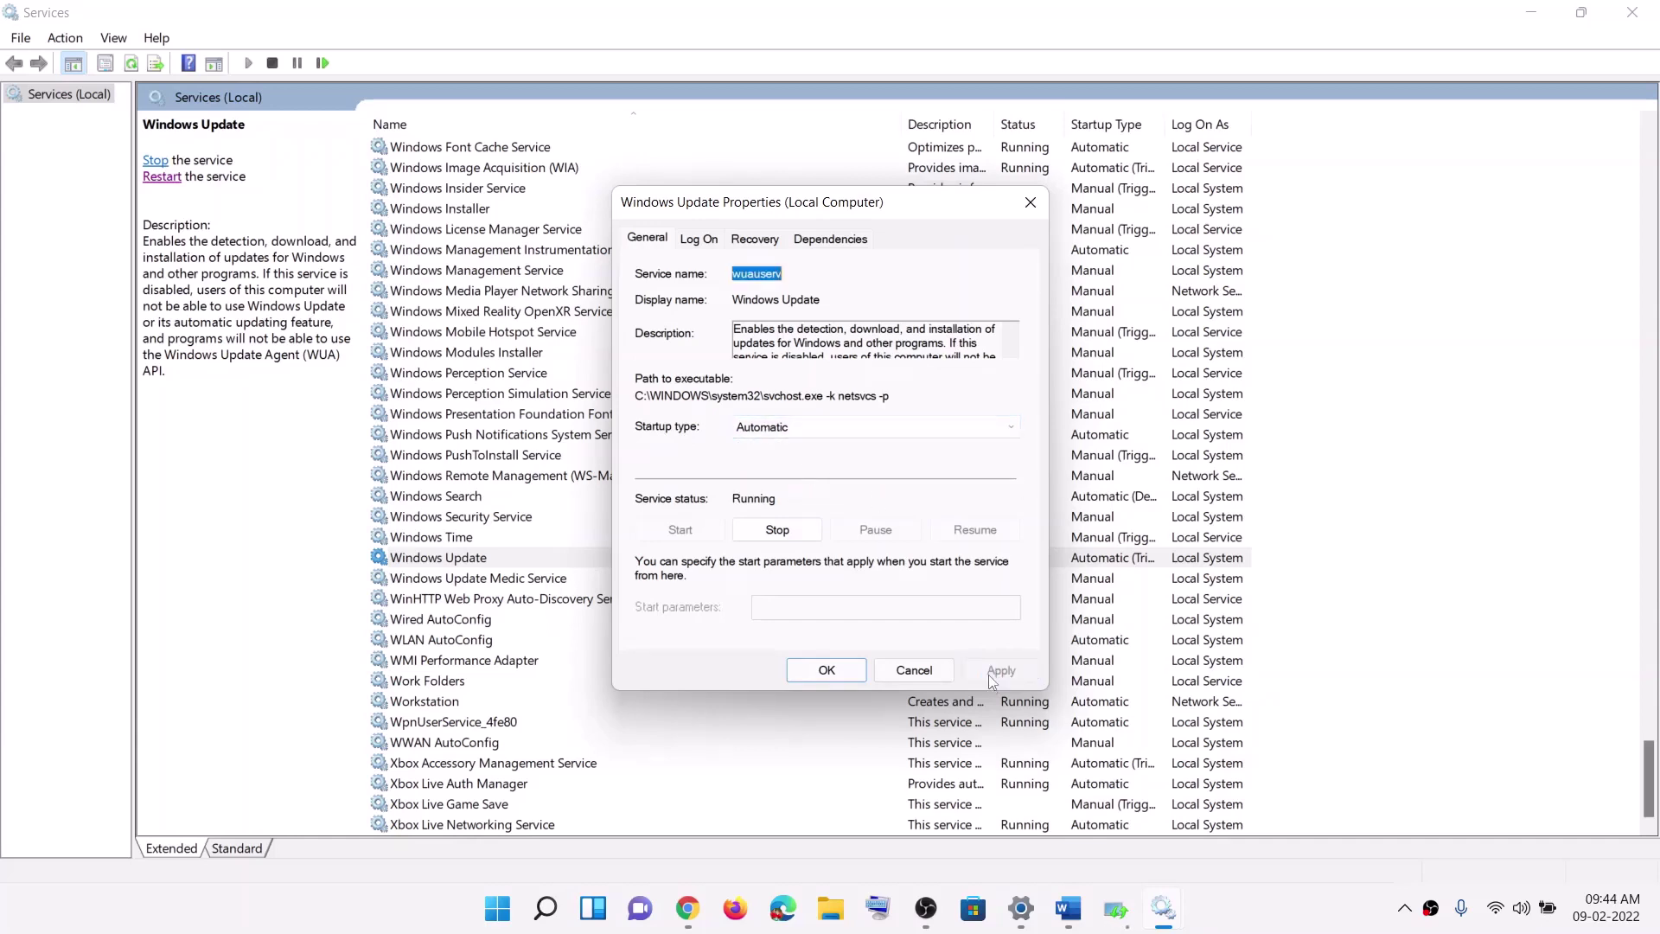
click(802, 668)
- Restart the Windows Update service
click(429, 563)
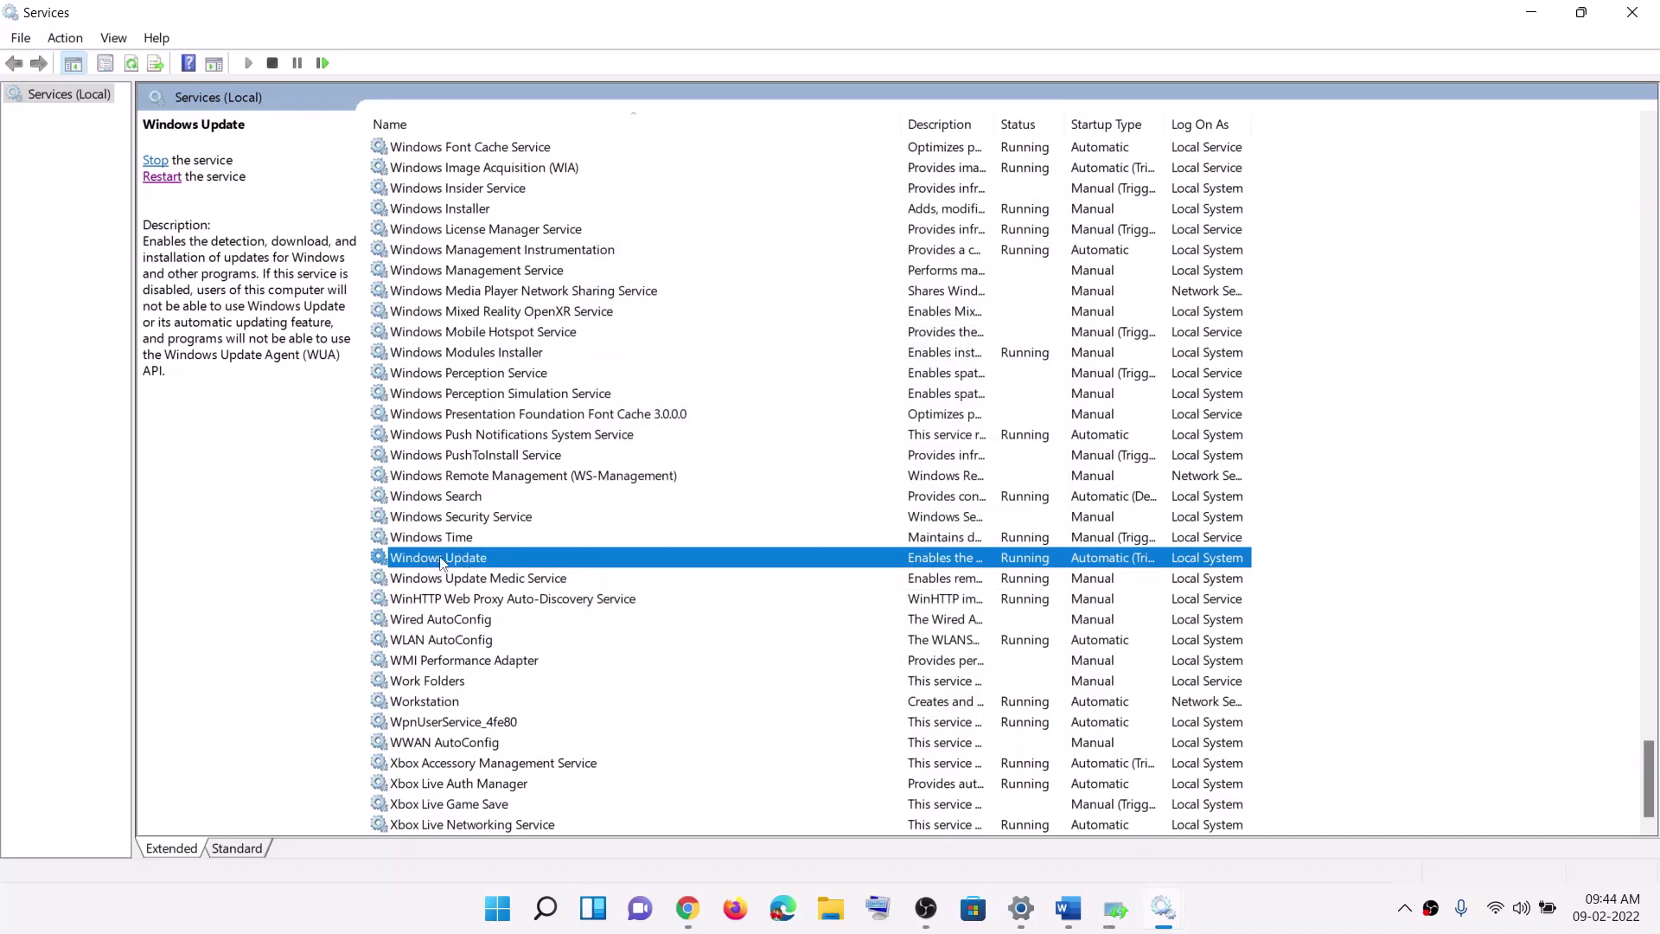
click(168, 179)
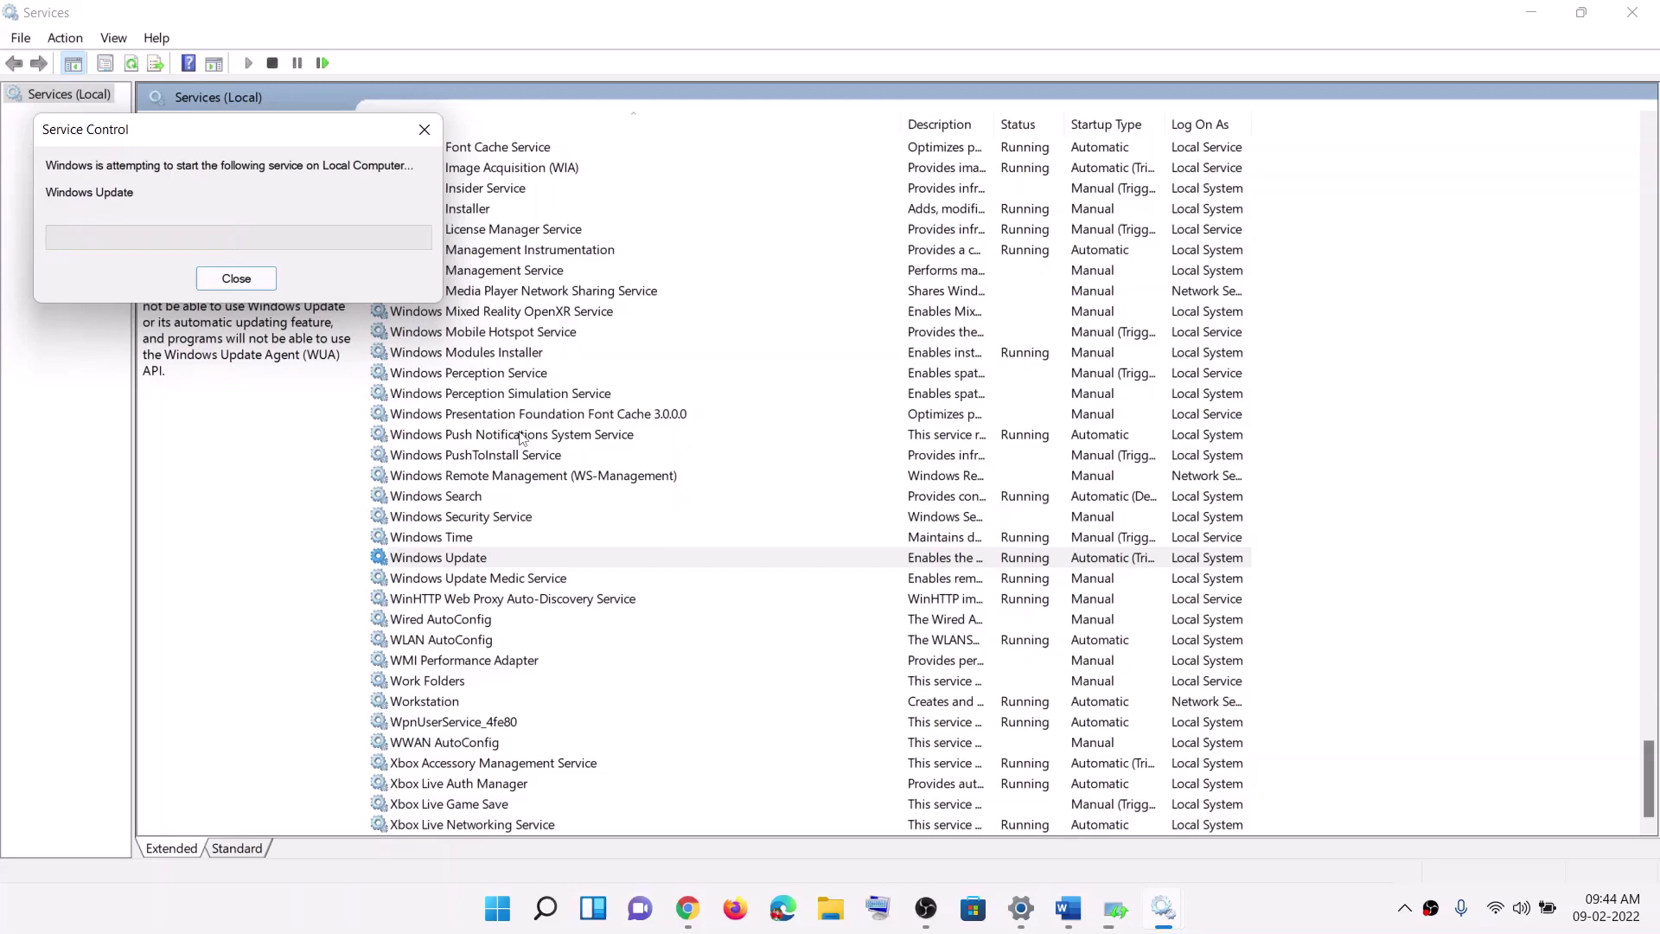
click(526, 444)
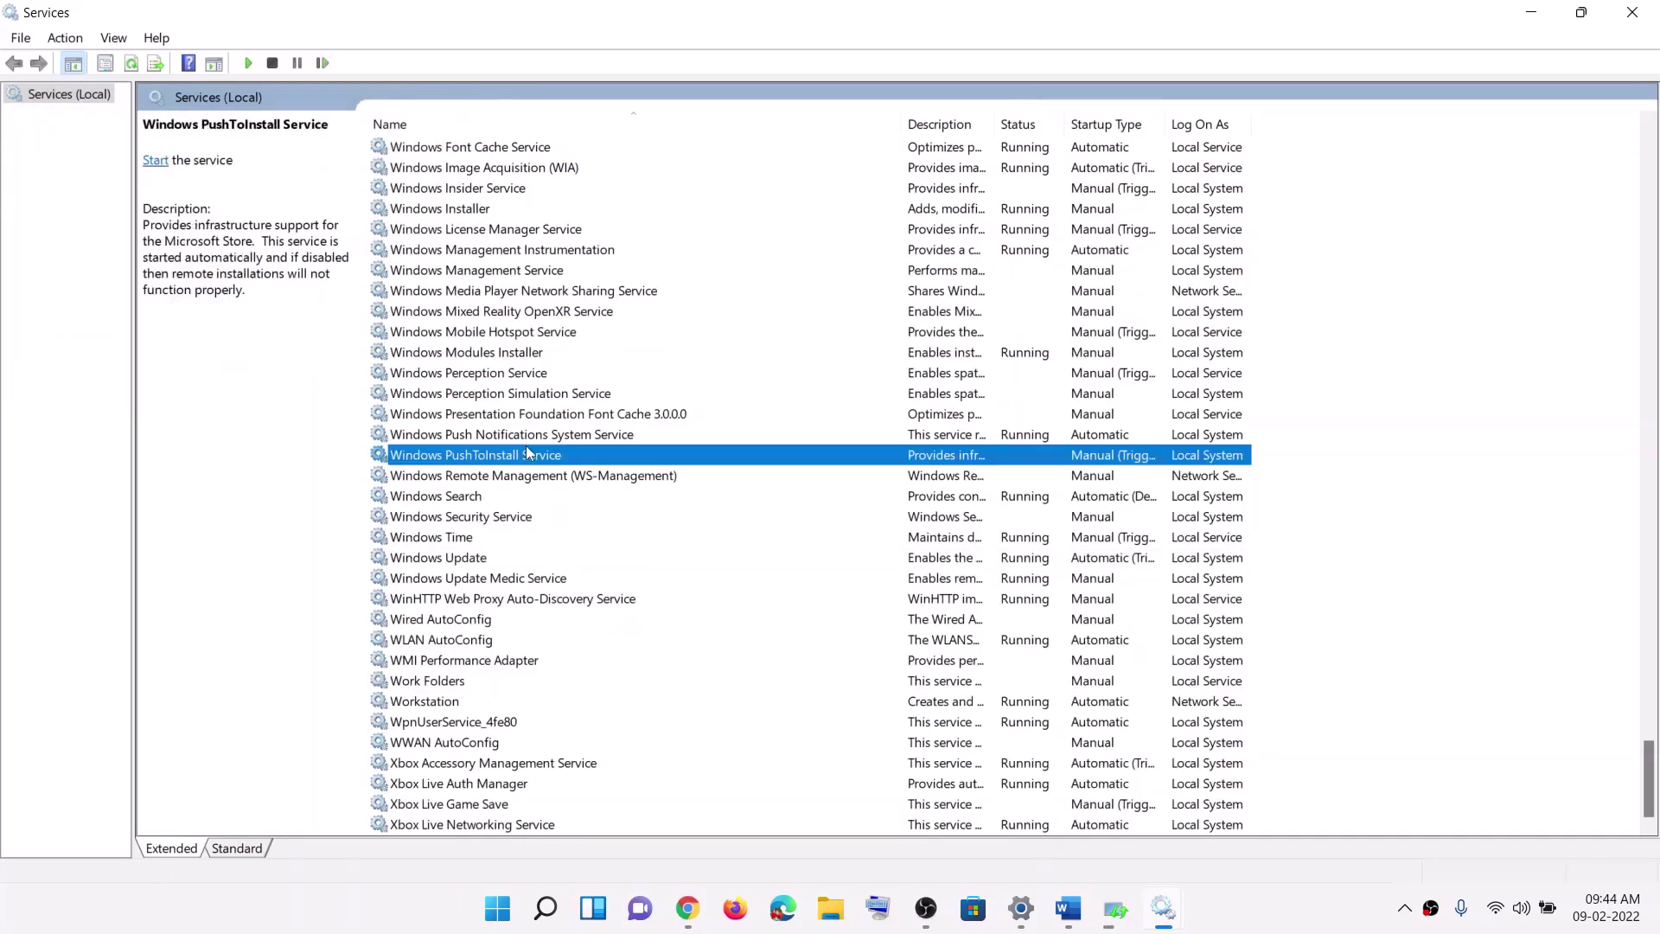
- Give Background Intelligent Transfer Service Automatic startup, confirm with OK, and restart BITS
key(b)
scroll(581, 386, up, 4)
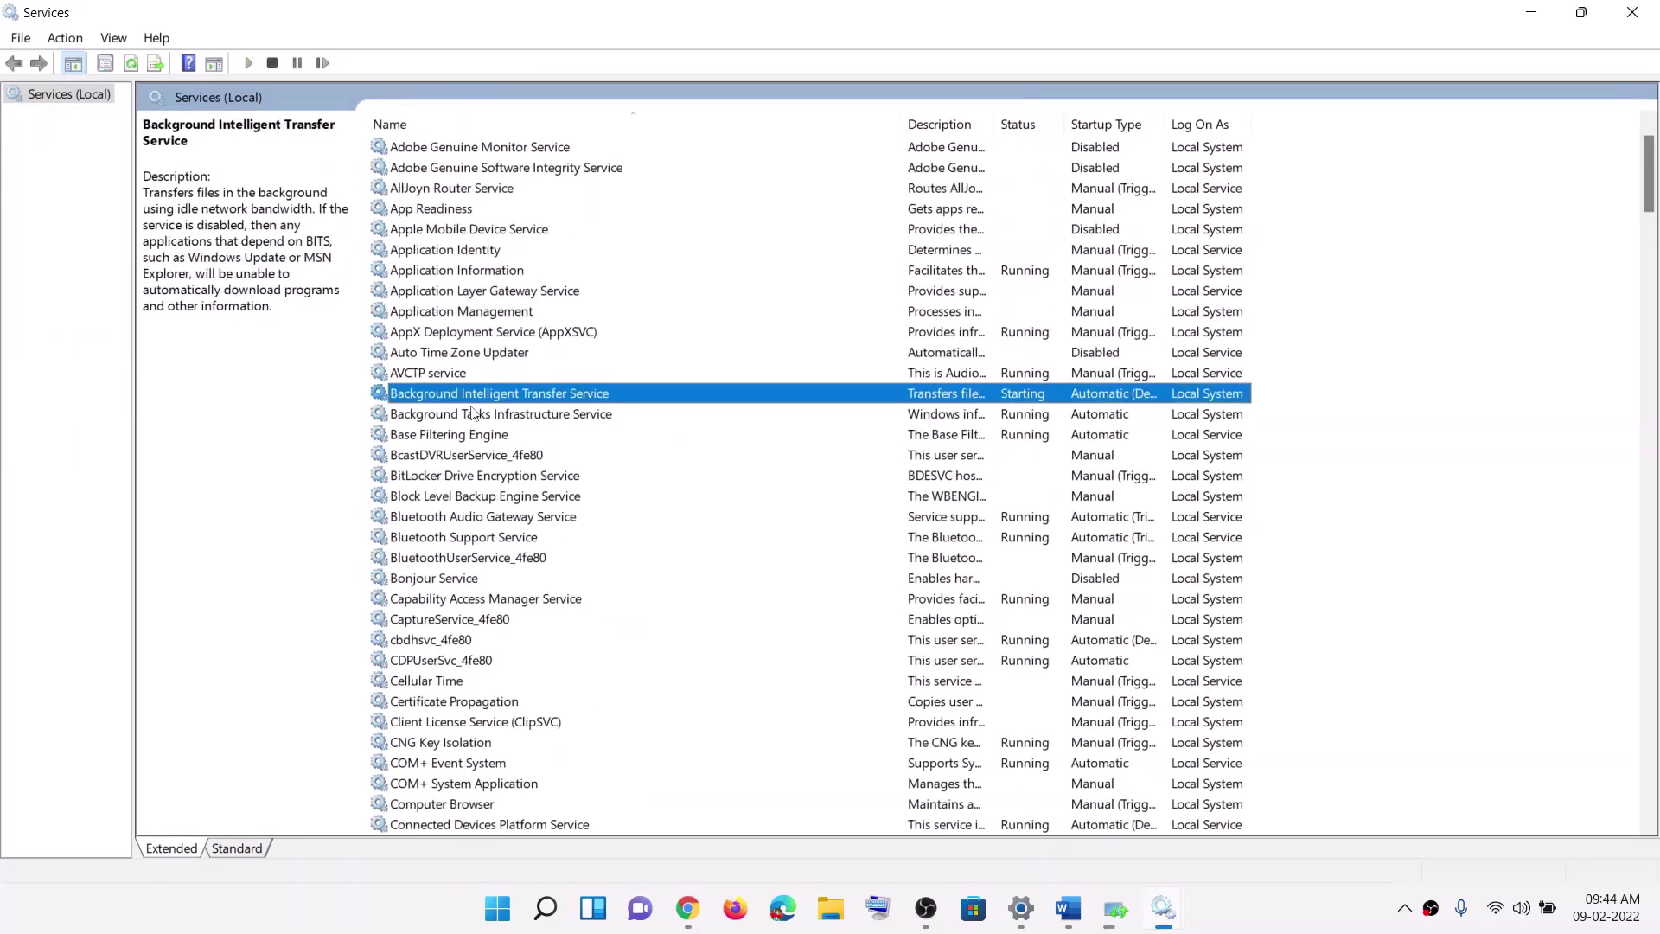
double_click(562, 398)
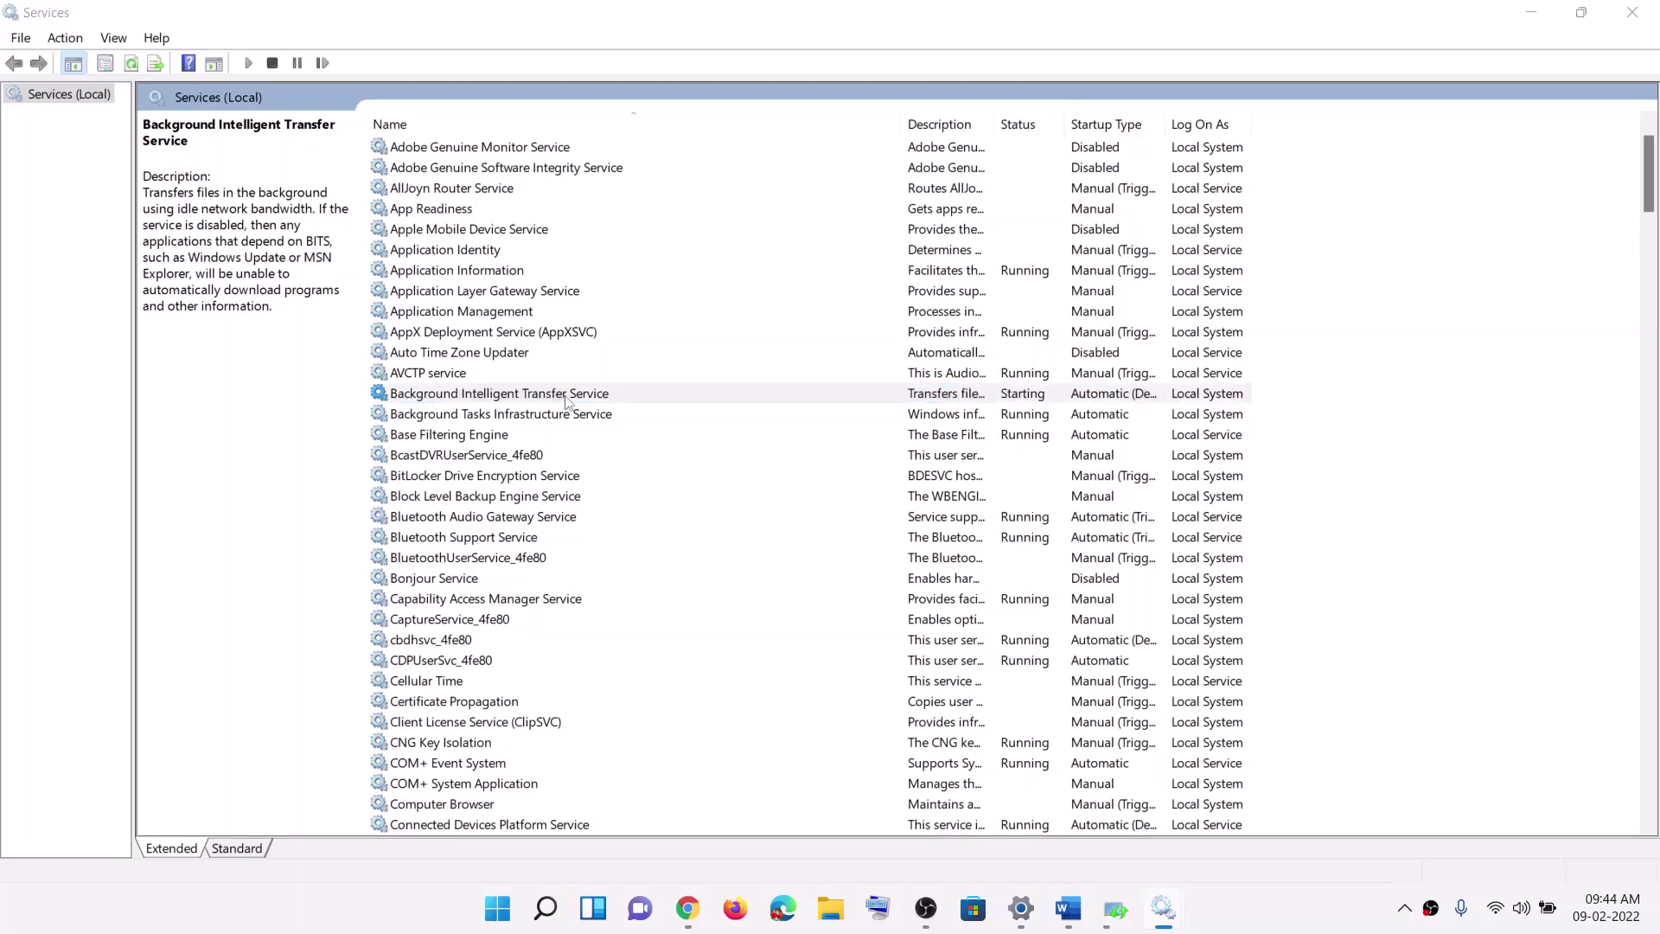
click(778, 427)
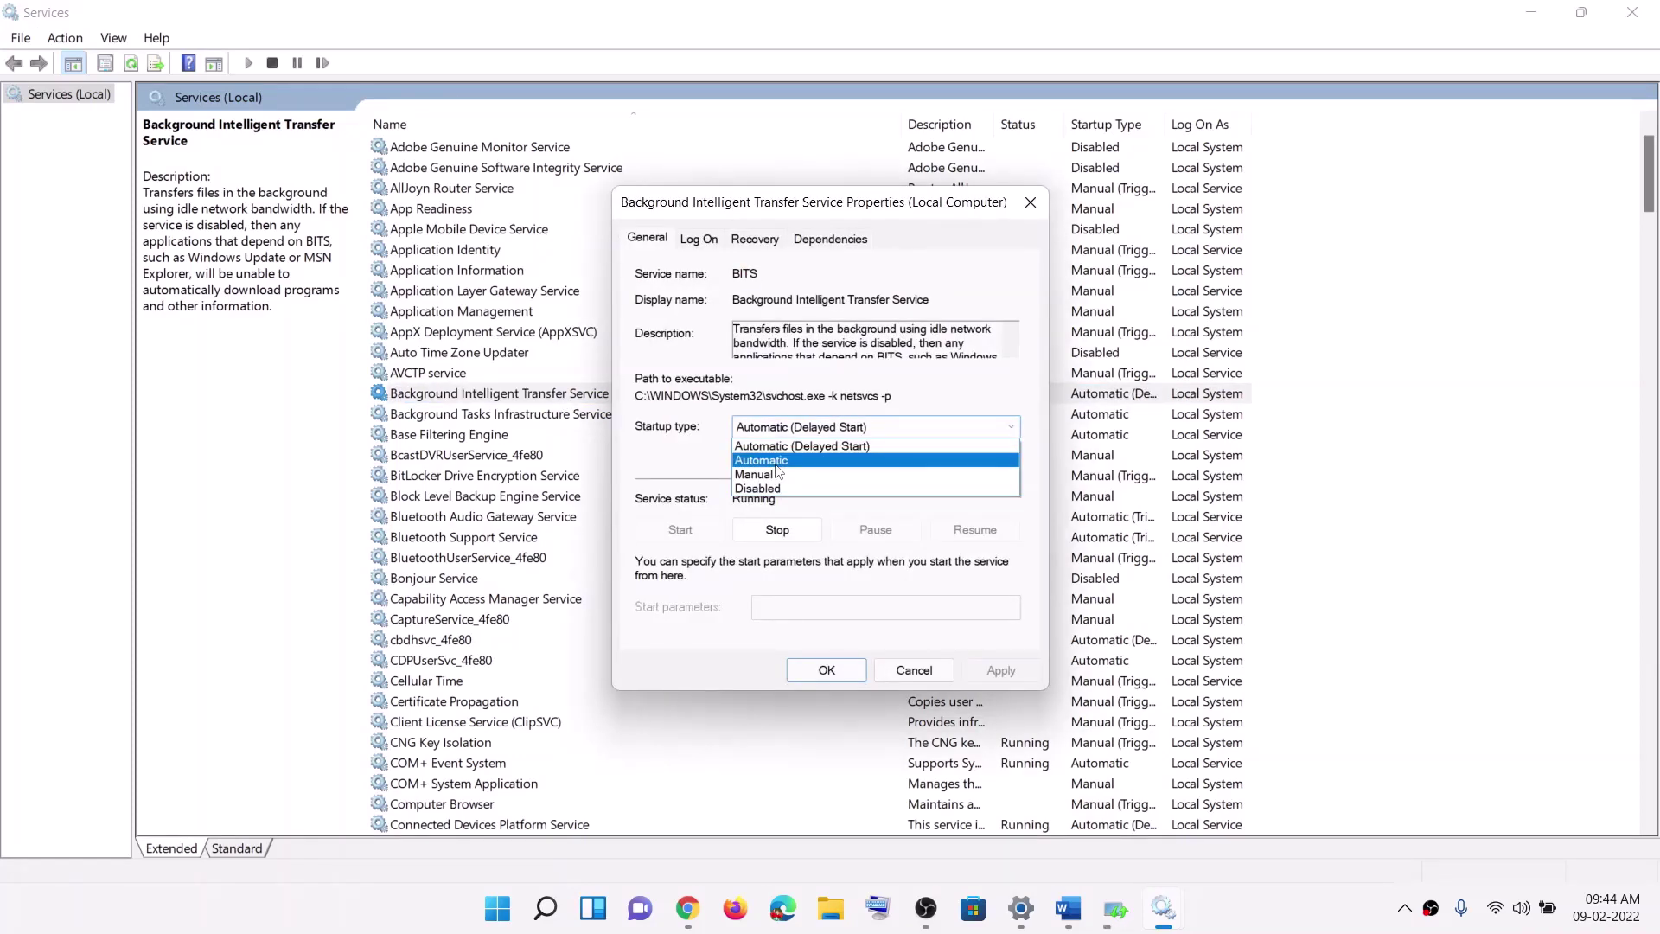
click(775, 464)
click(813, 674)
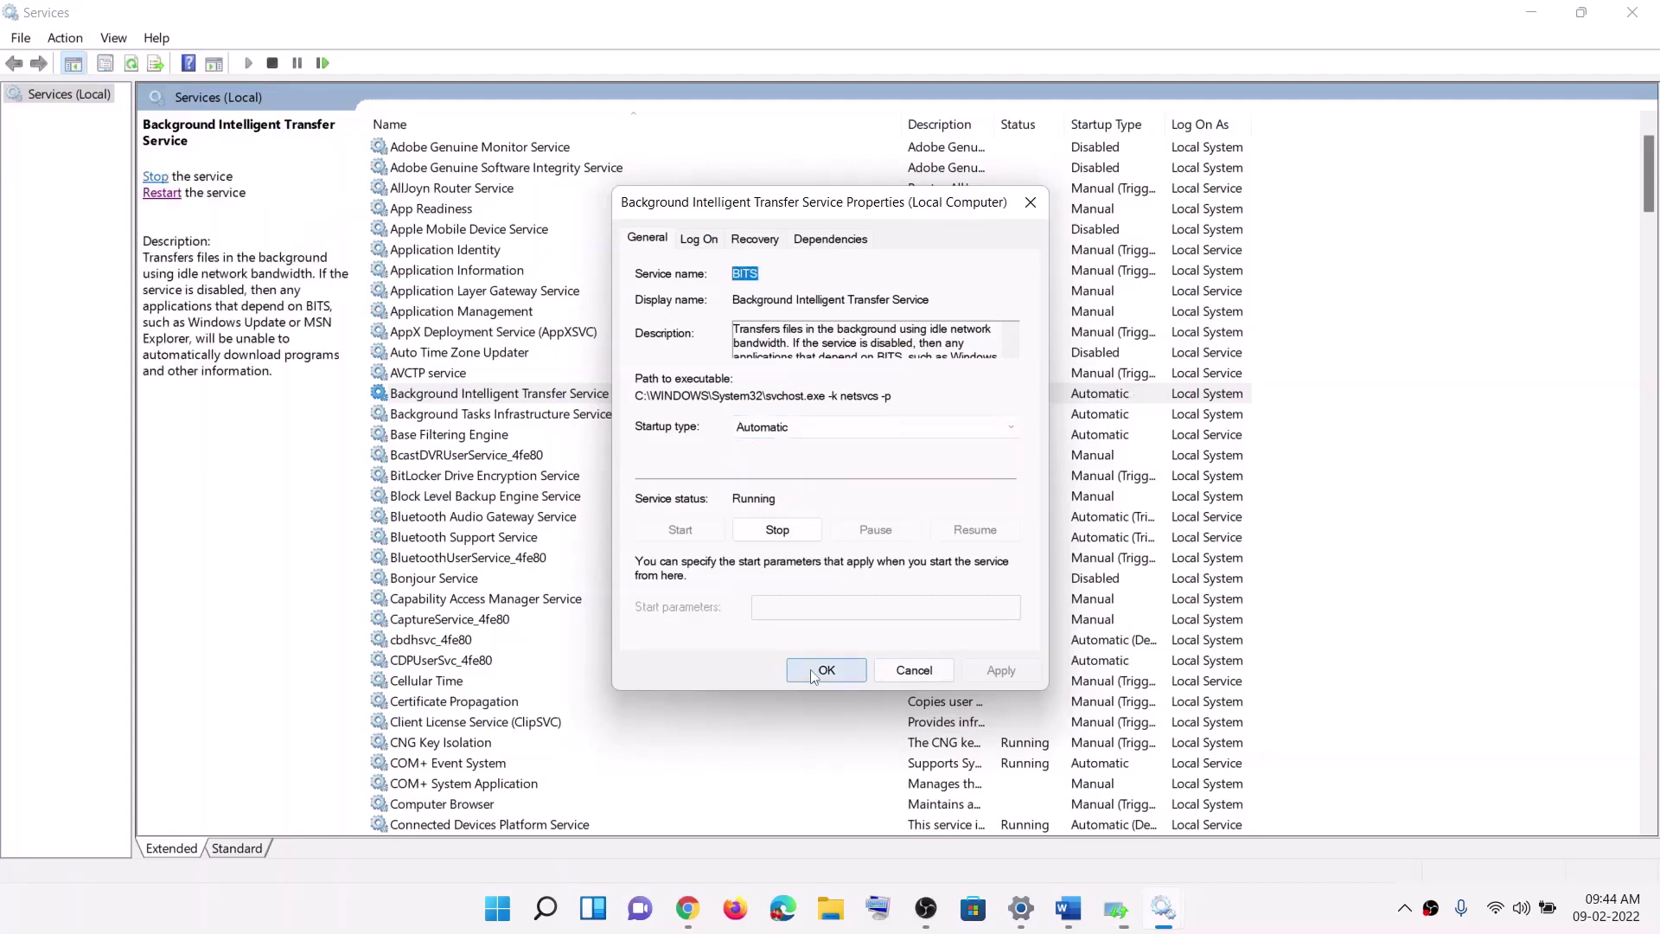
click(467, 393)
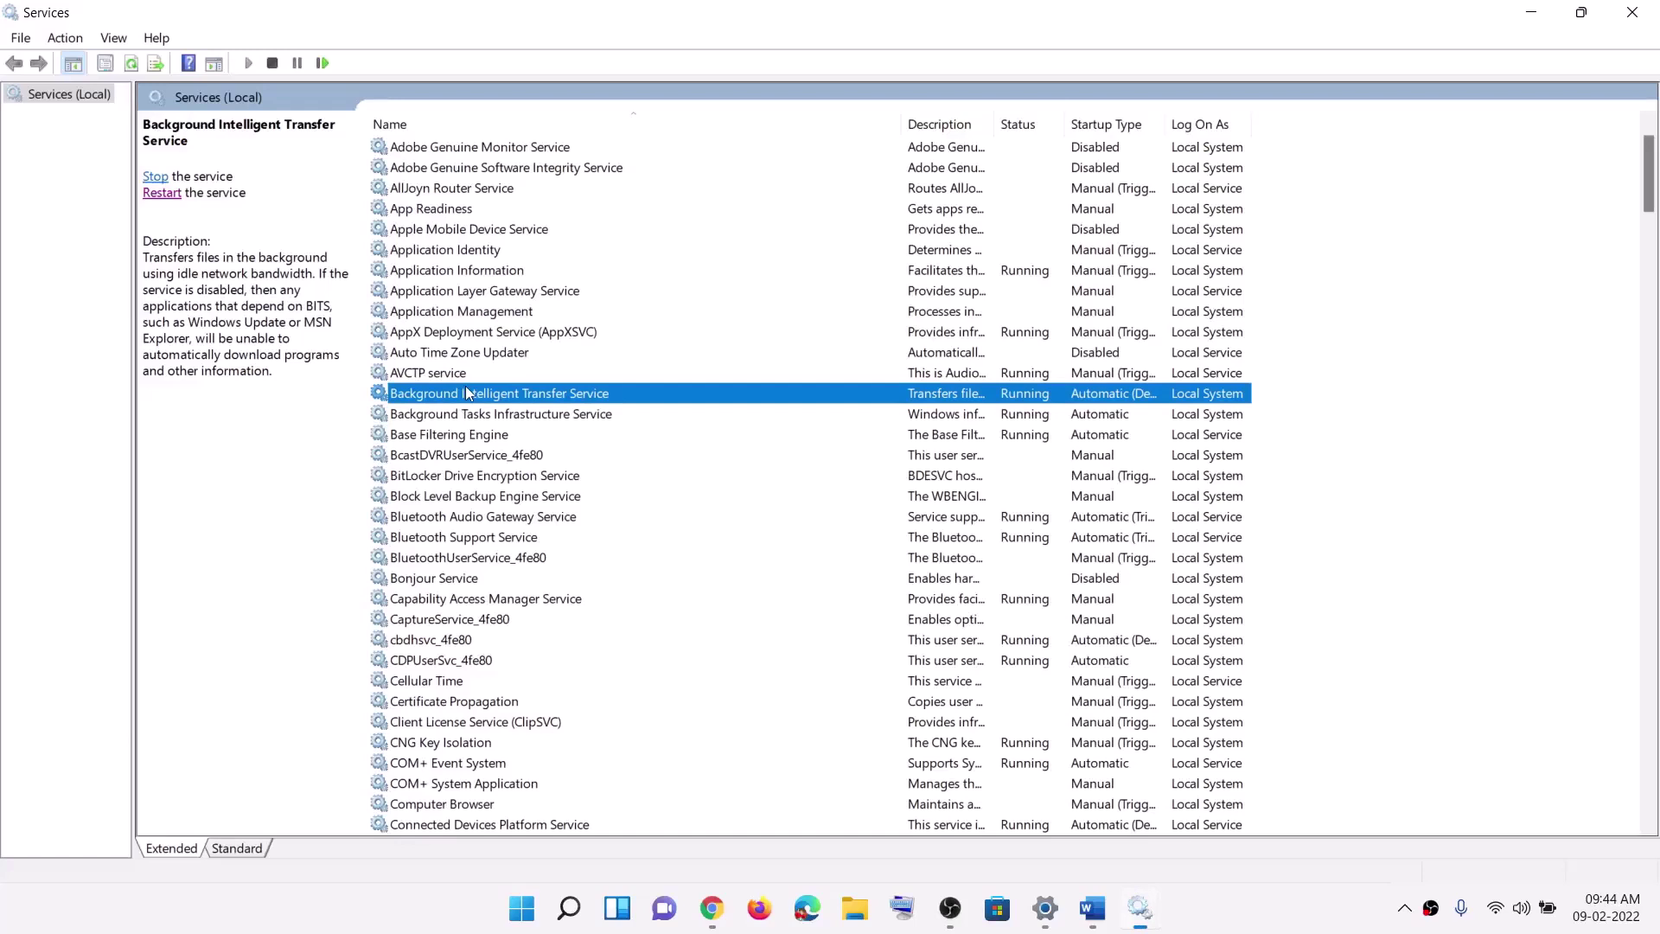
click(163, 194)
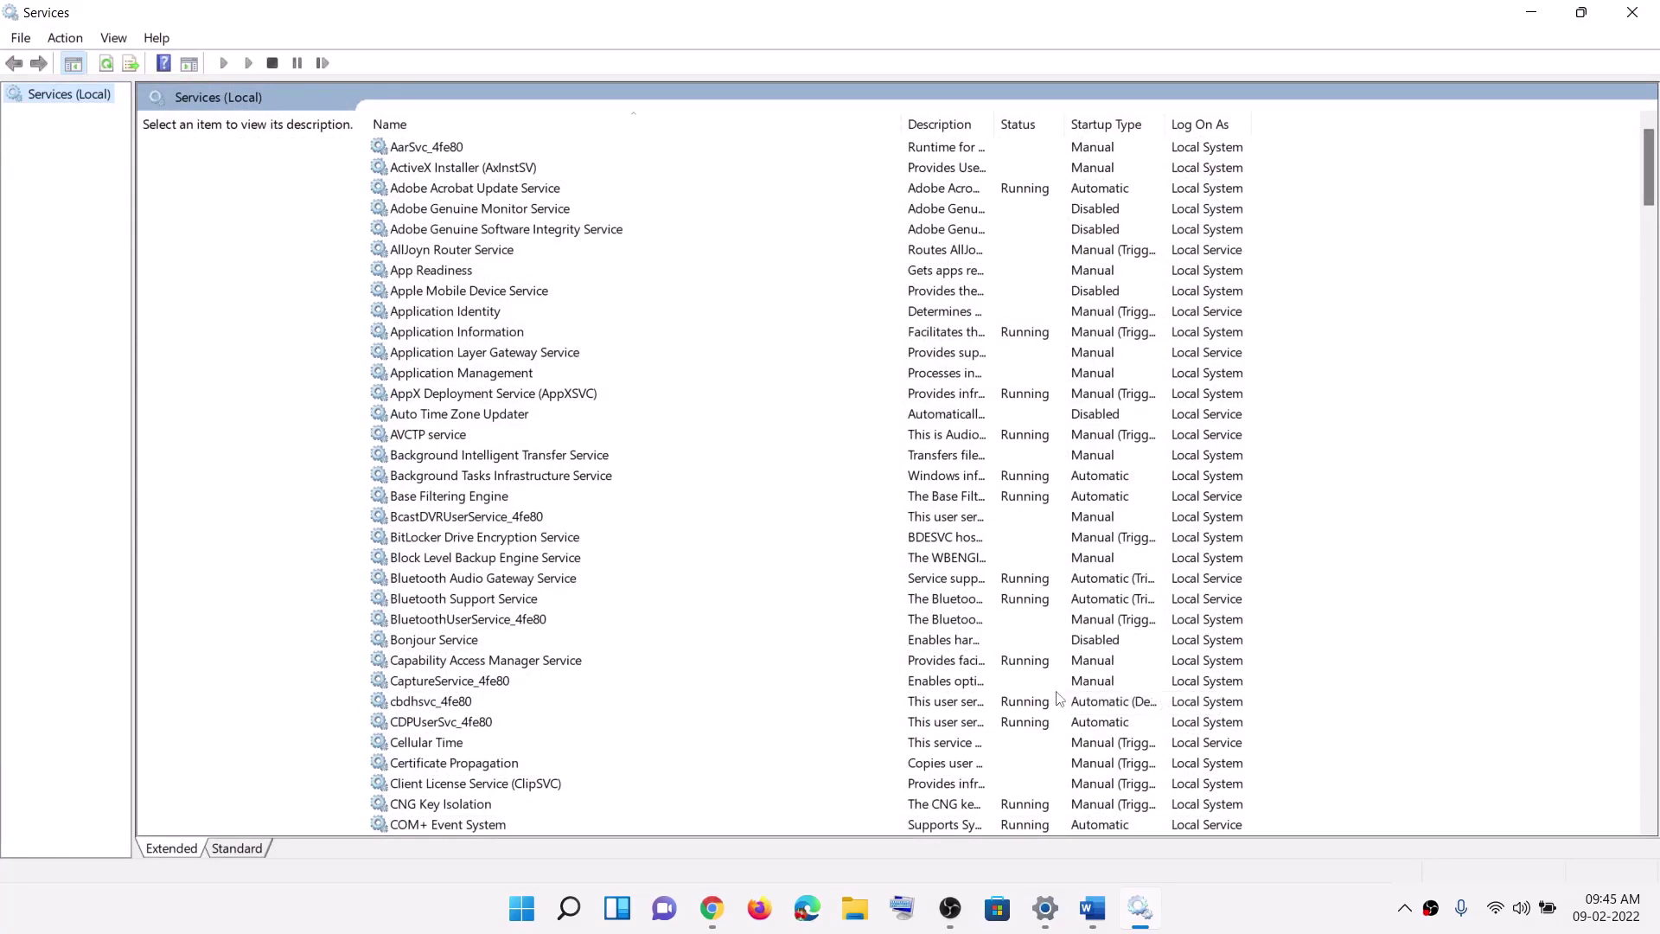
- Find the Installation Assistant download URL in the Word guide
click(1092, 908)
scroll(570, 524, down, 5)
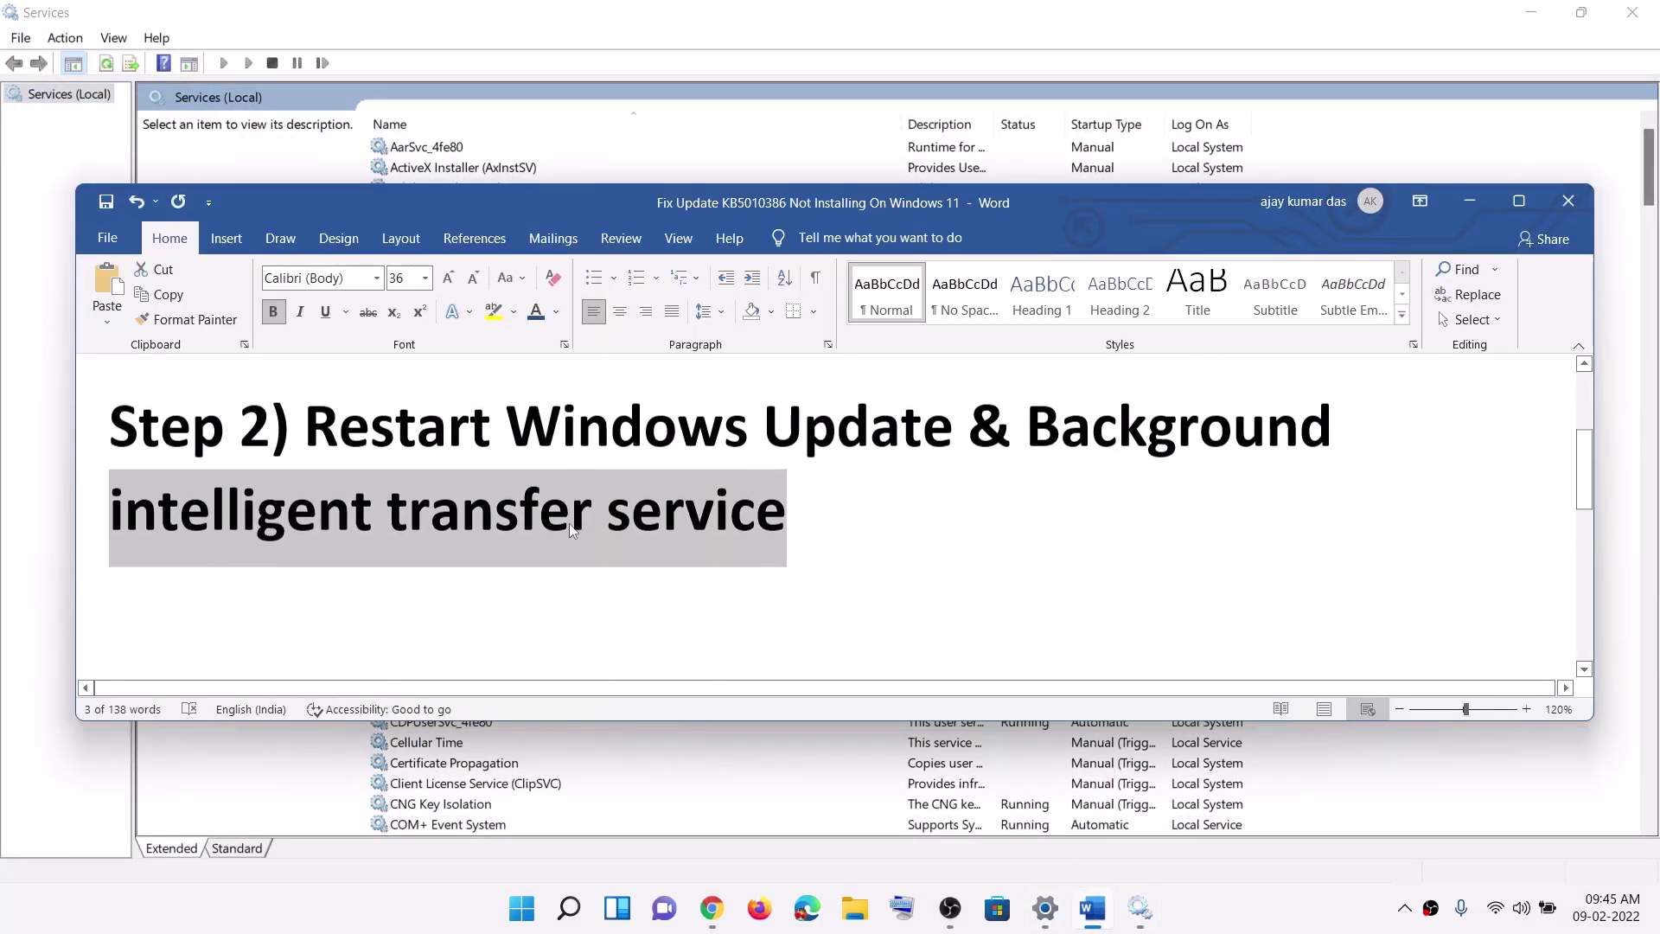
scroll(544, 510, down, 1)
drag(370, 486, 1074, 479)
scroll(677, 527, down, 2)
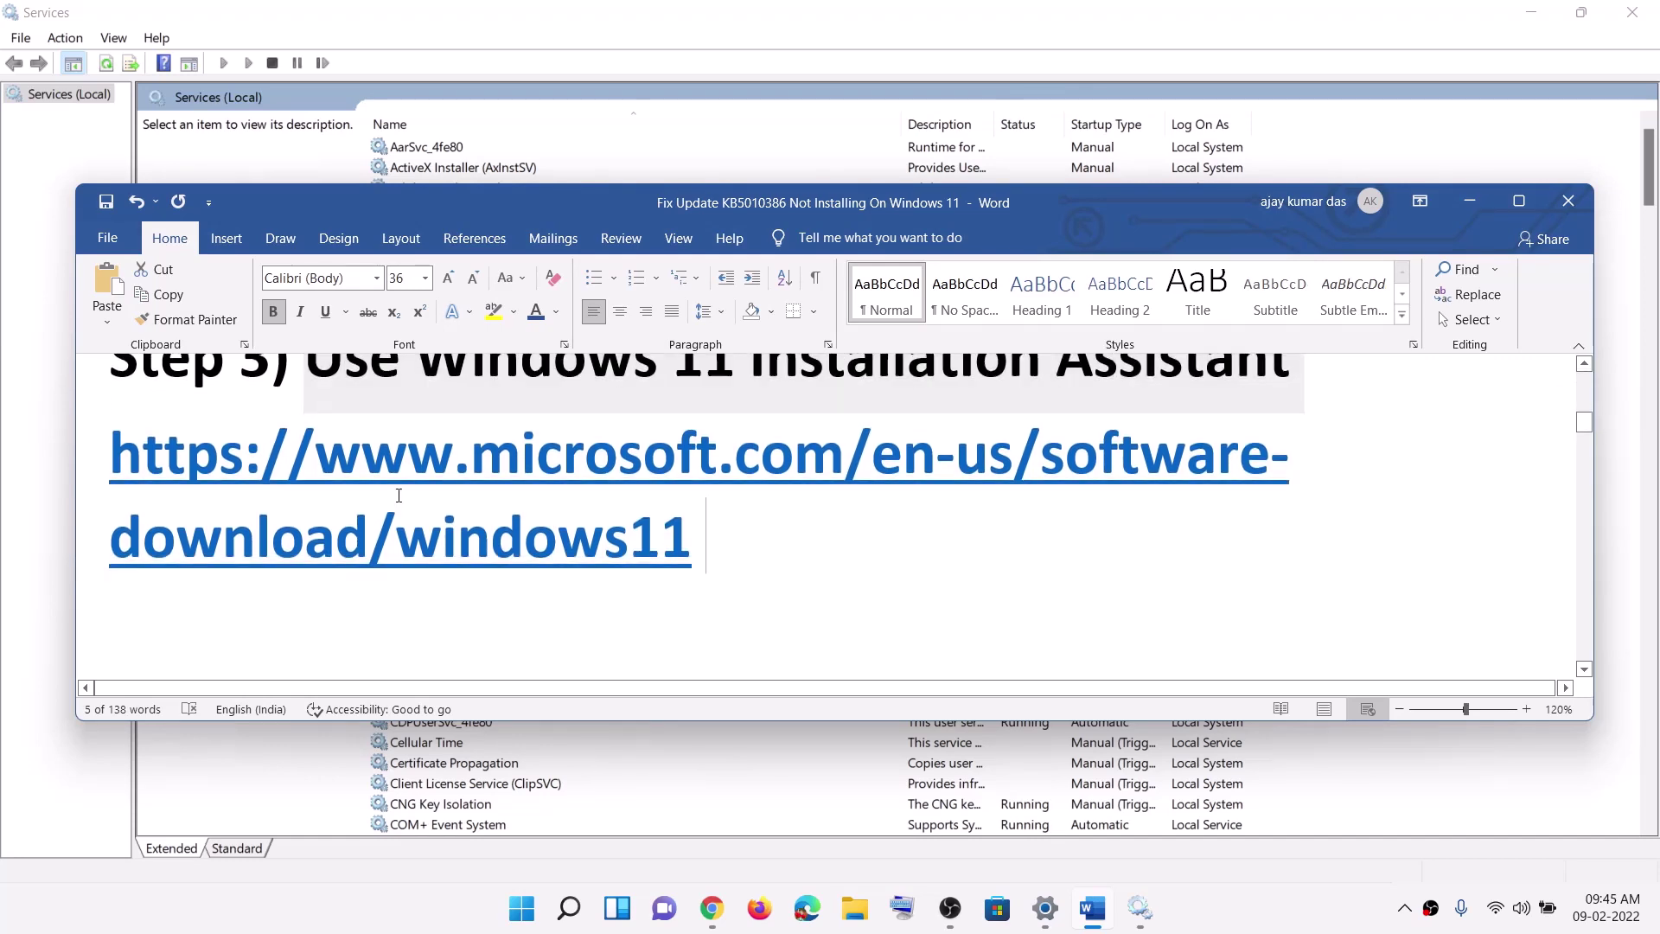
triple_click(259, 493)
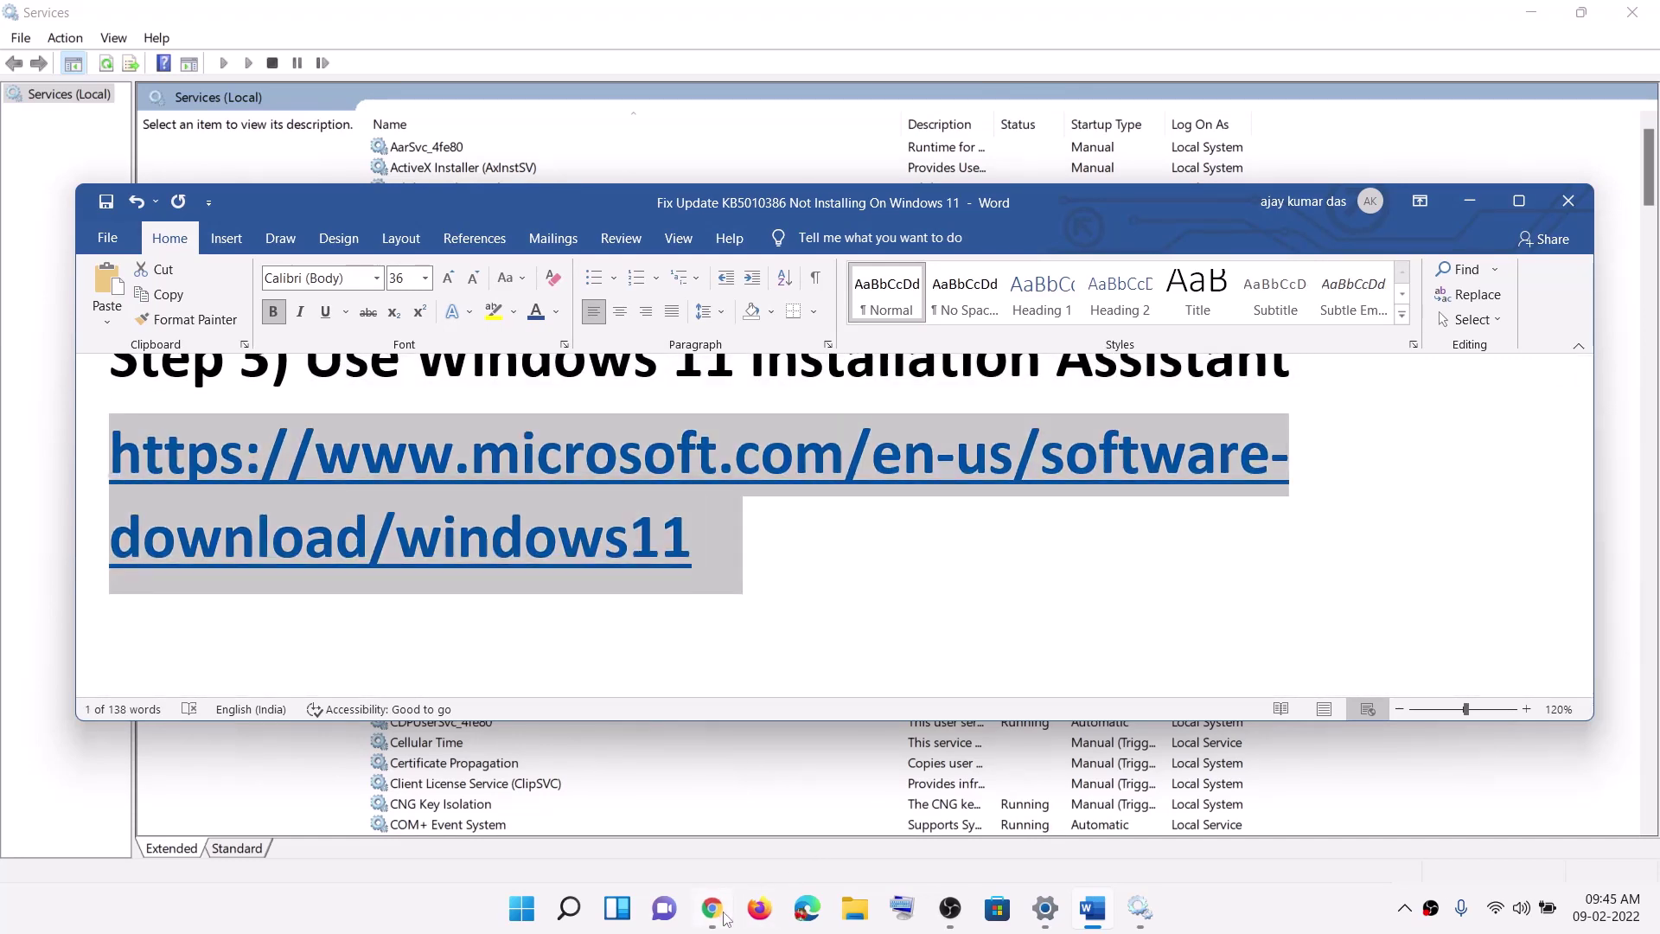
- On Chrome's Download Windows 11 page, launch the downloaded Installation Assistant installer
click(711, 908)
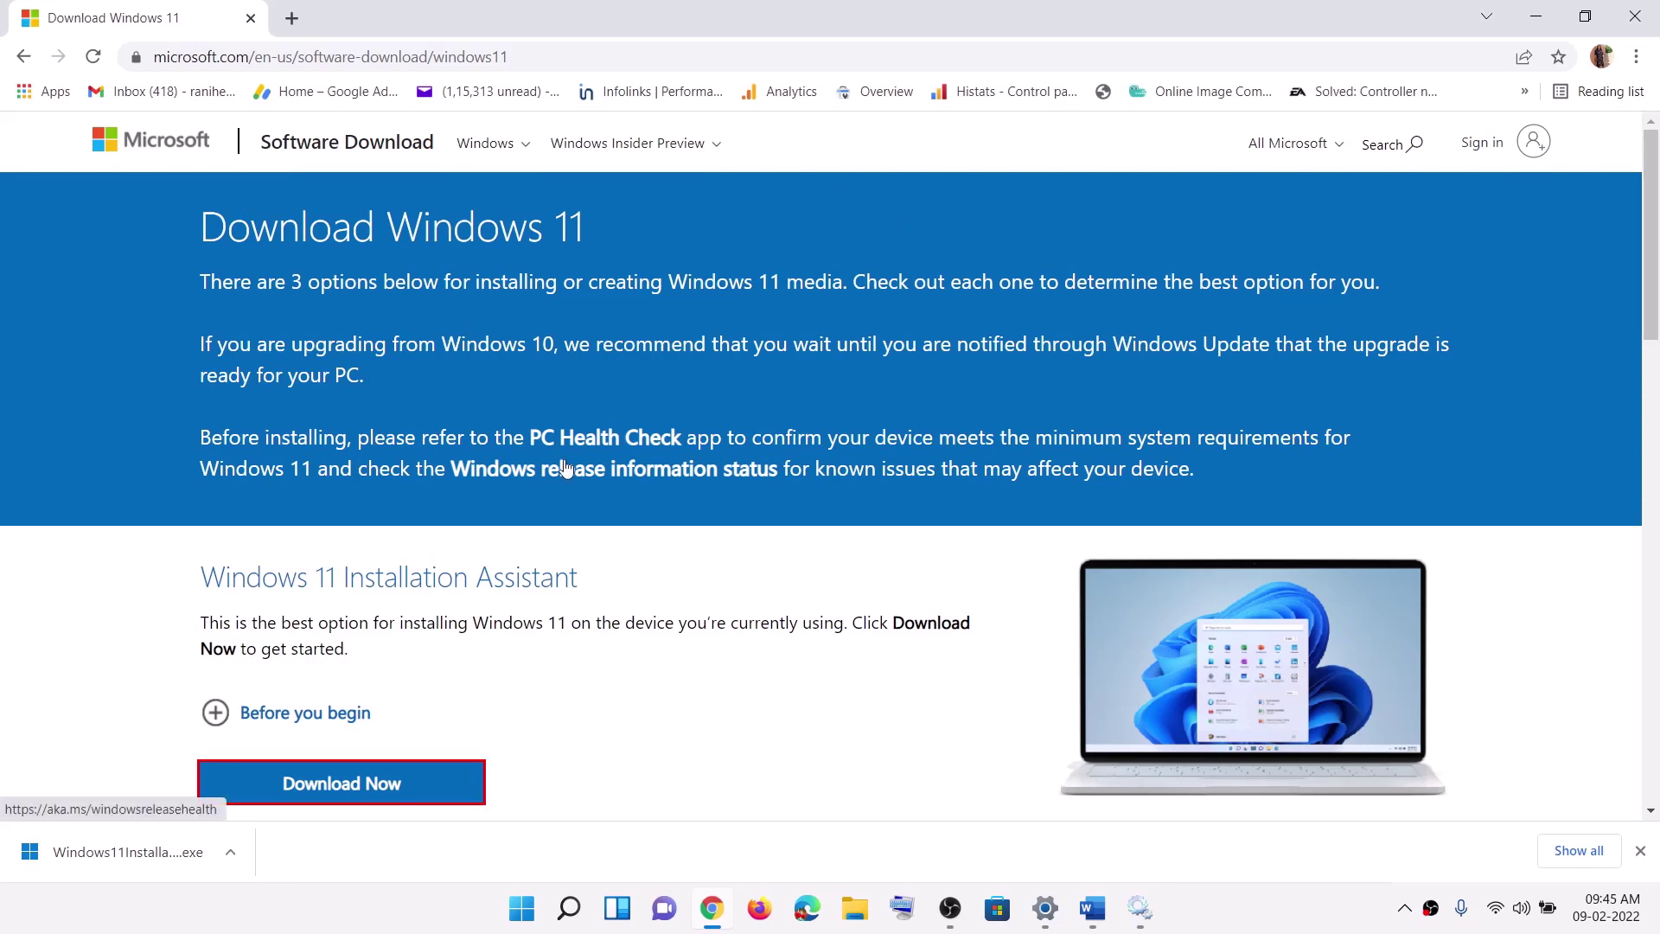
scroll(486, 467, down, 1)
scroll(489, 467, down, 1)
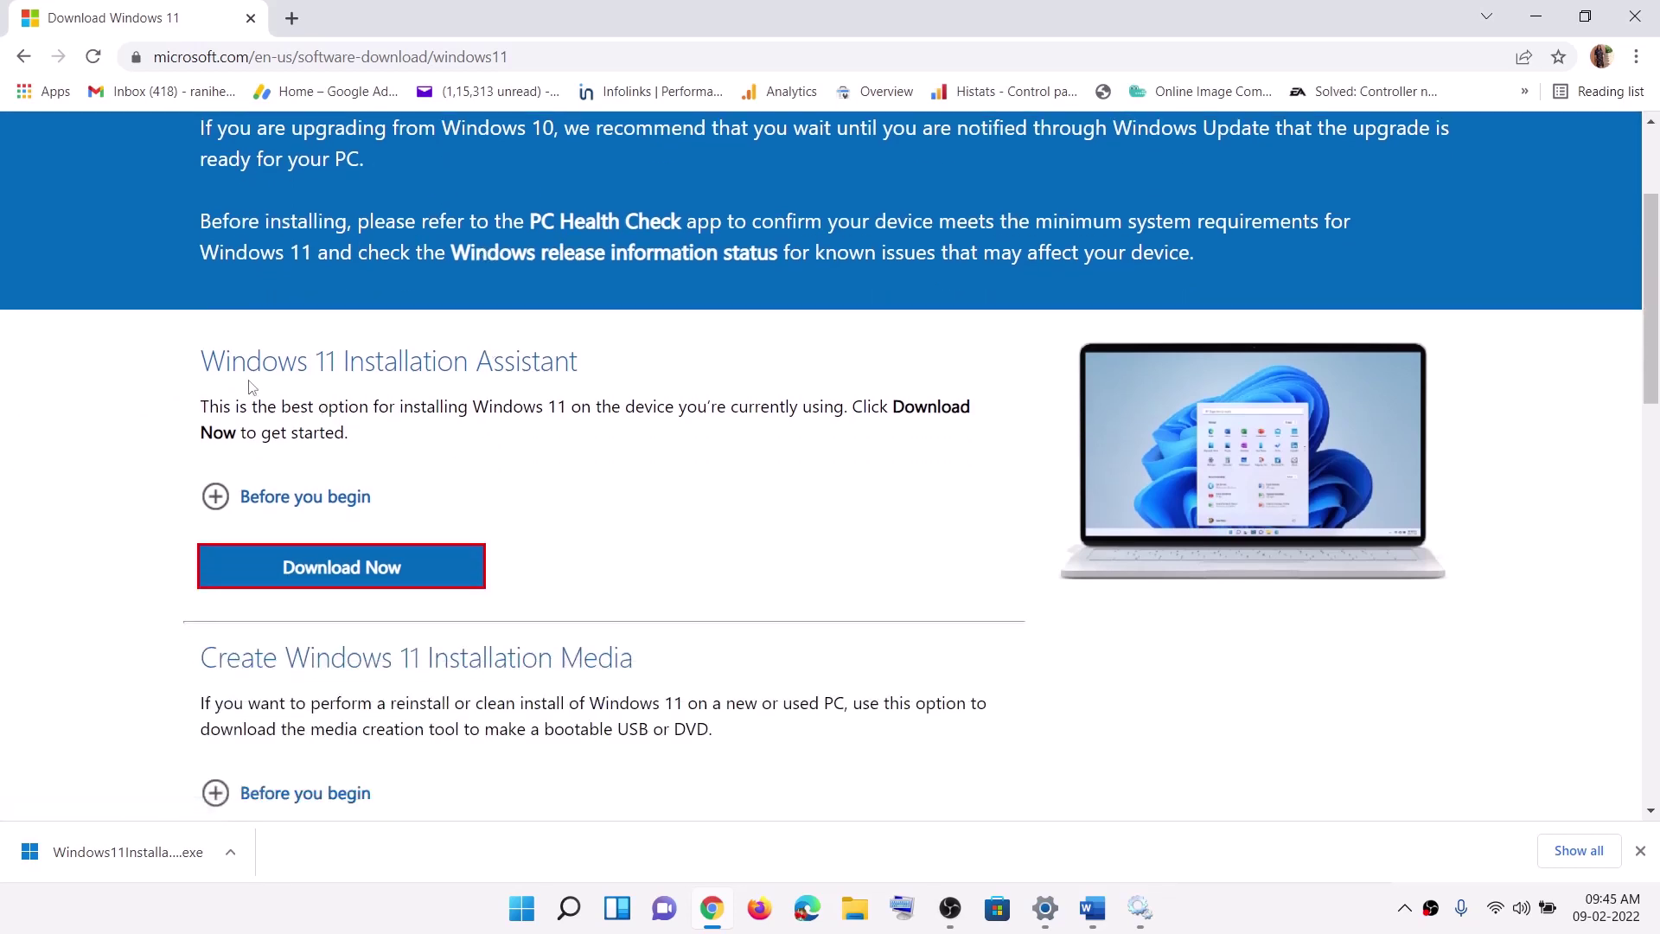
drag(216, 359, 544, 344)
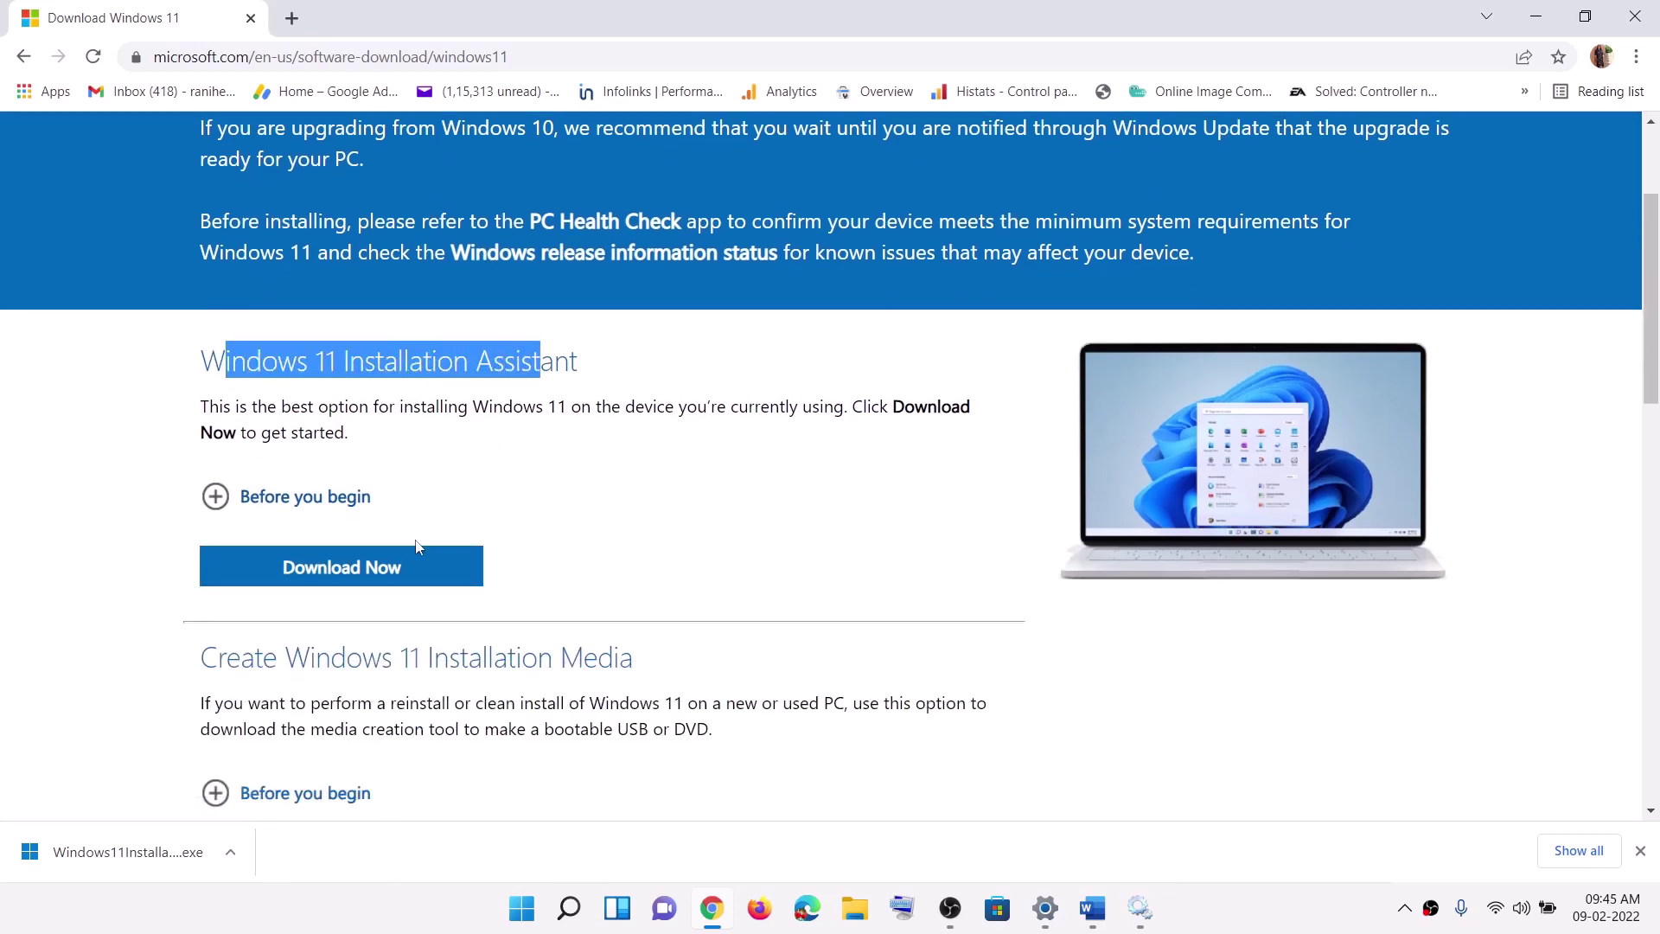
click(140, 831)
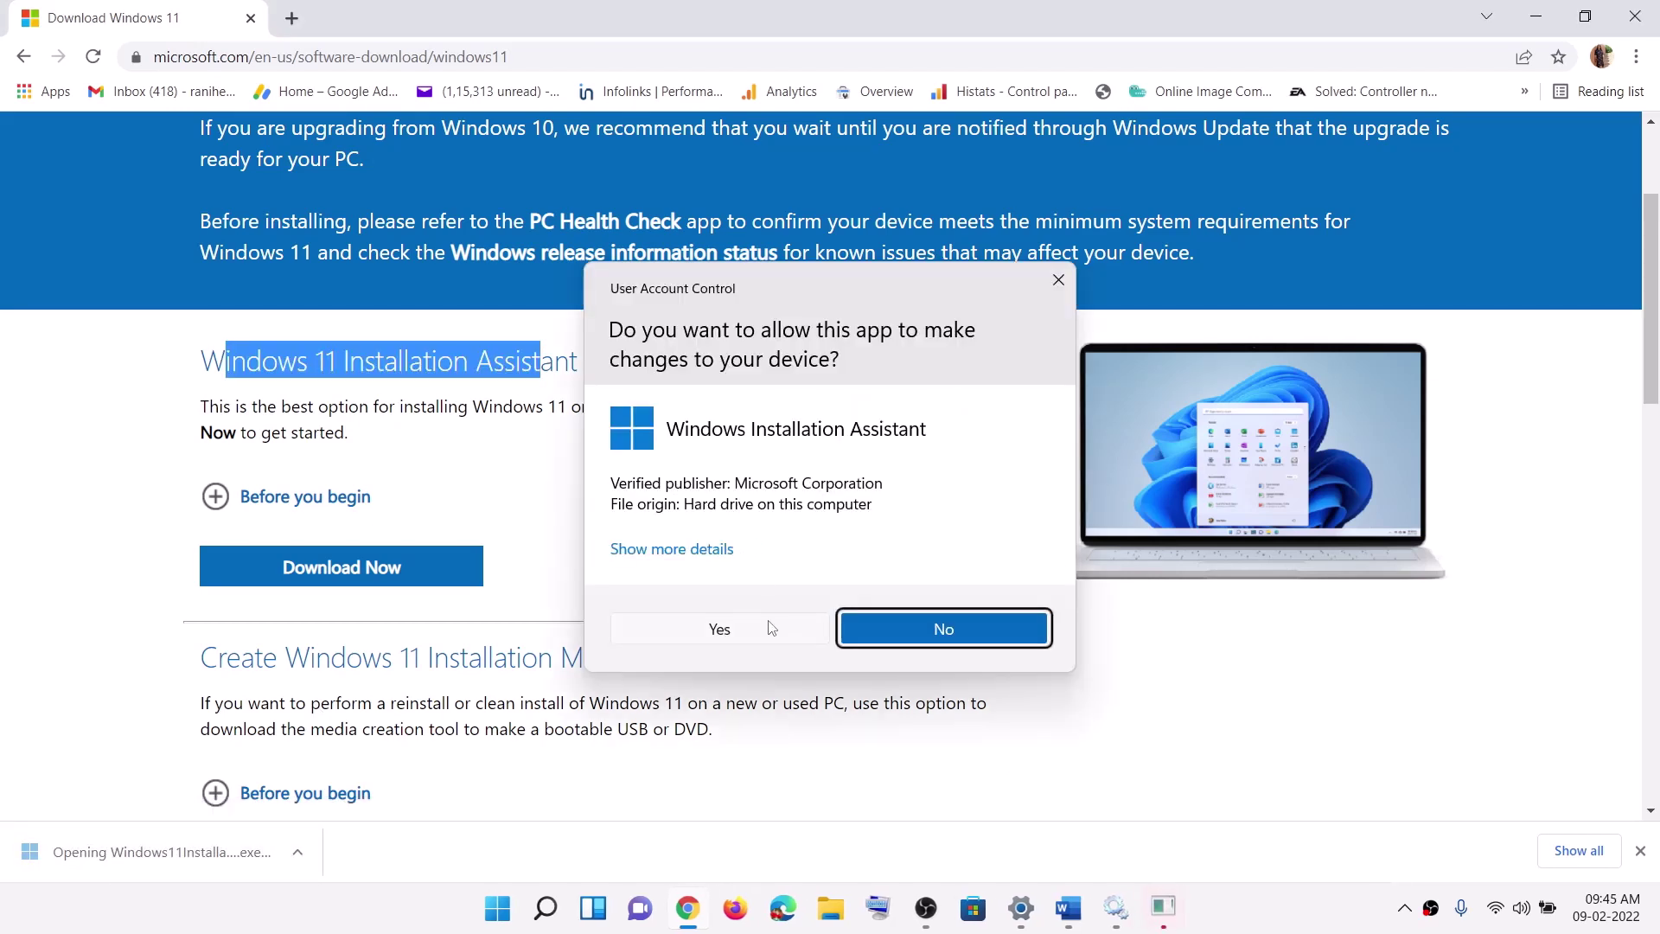
- Allow the Installation Assistant in User Account Control, then view File Explorer's Downloads folder
click(717, 628)
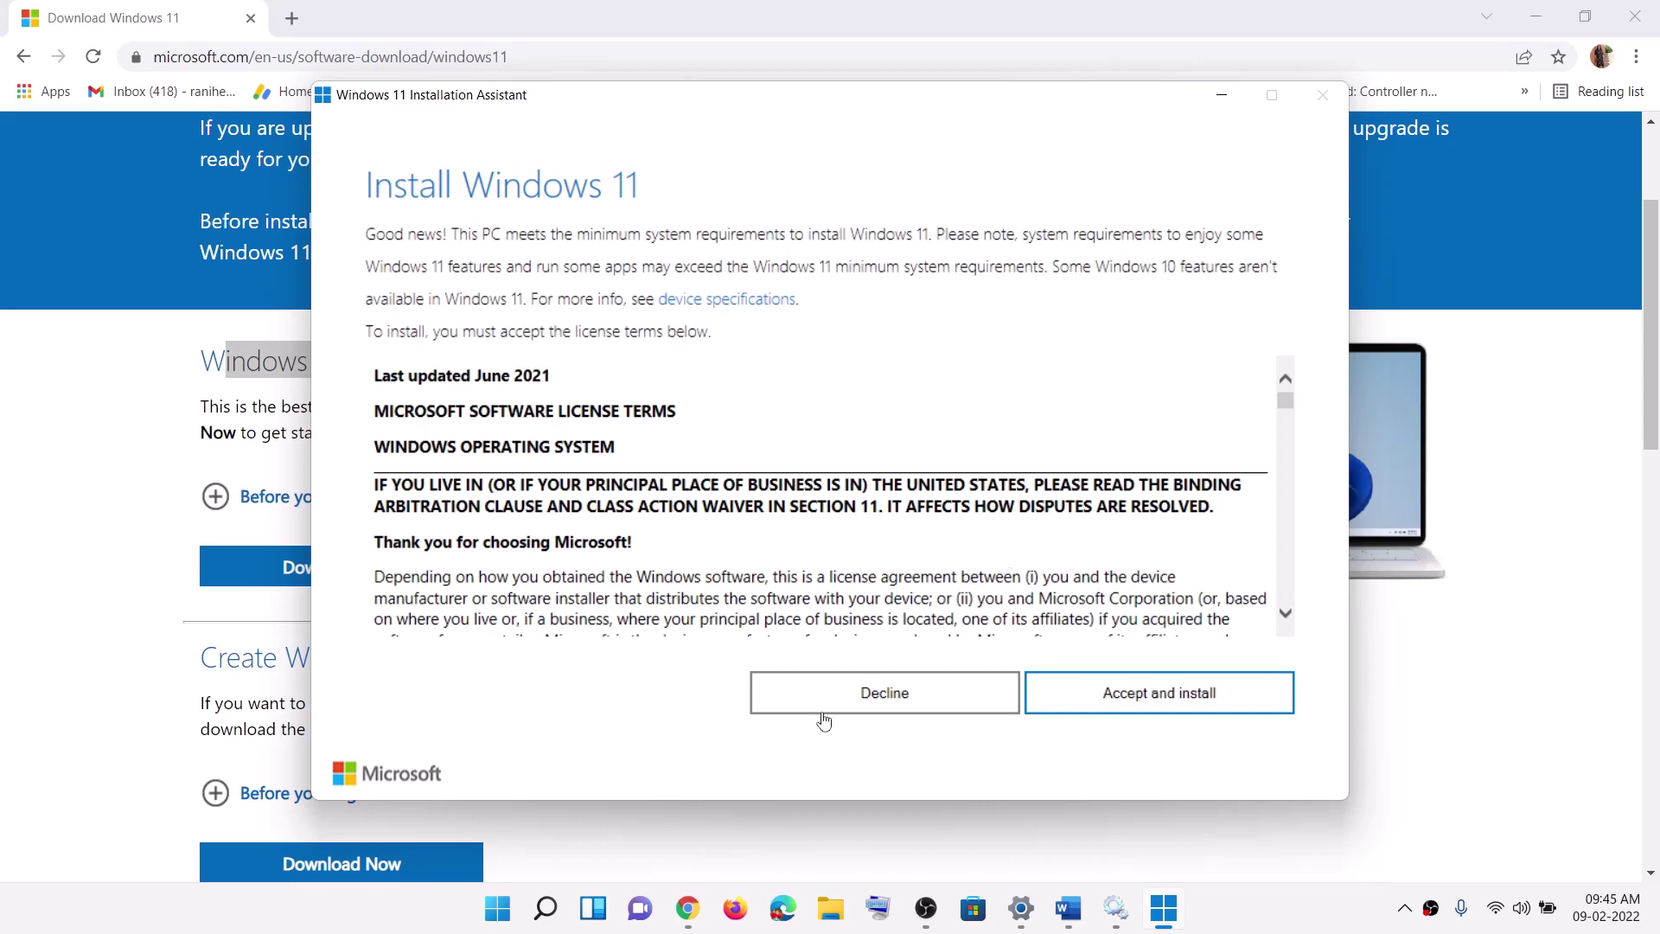
click(833, 915)
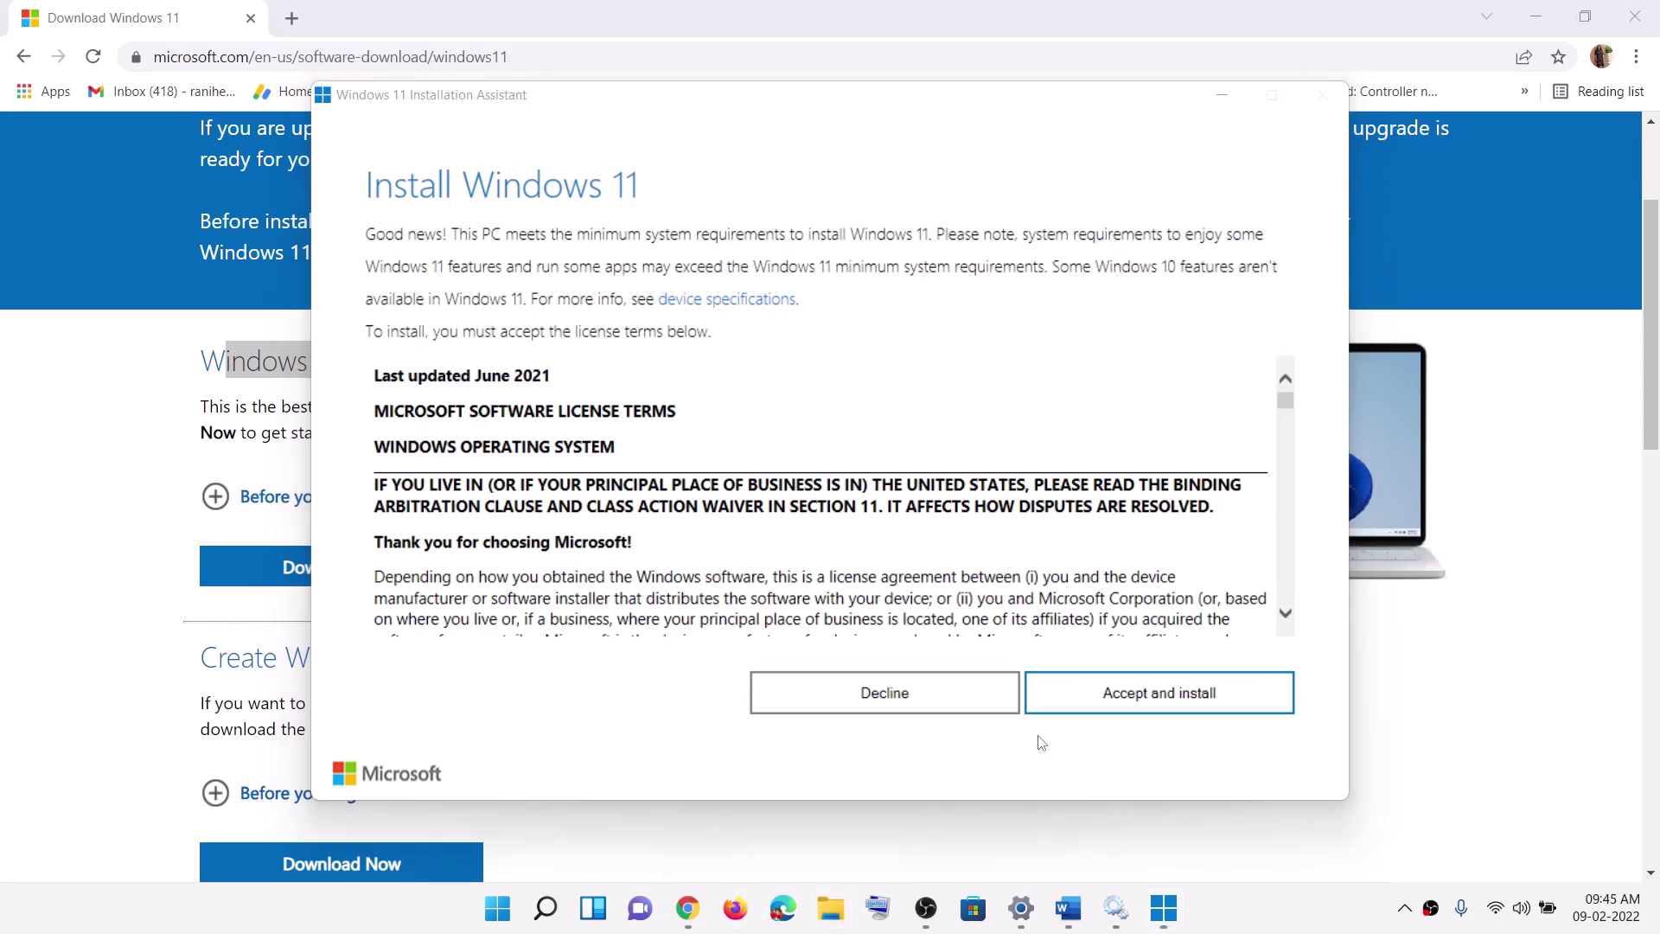
click(94, 220)
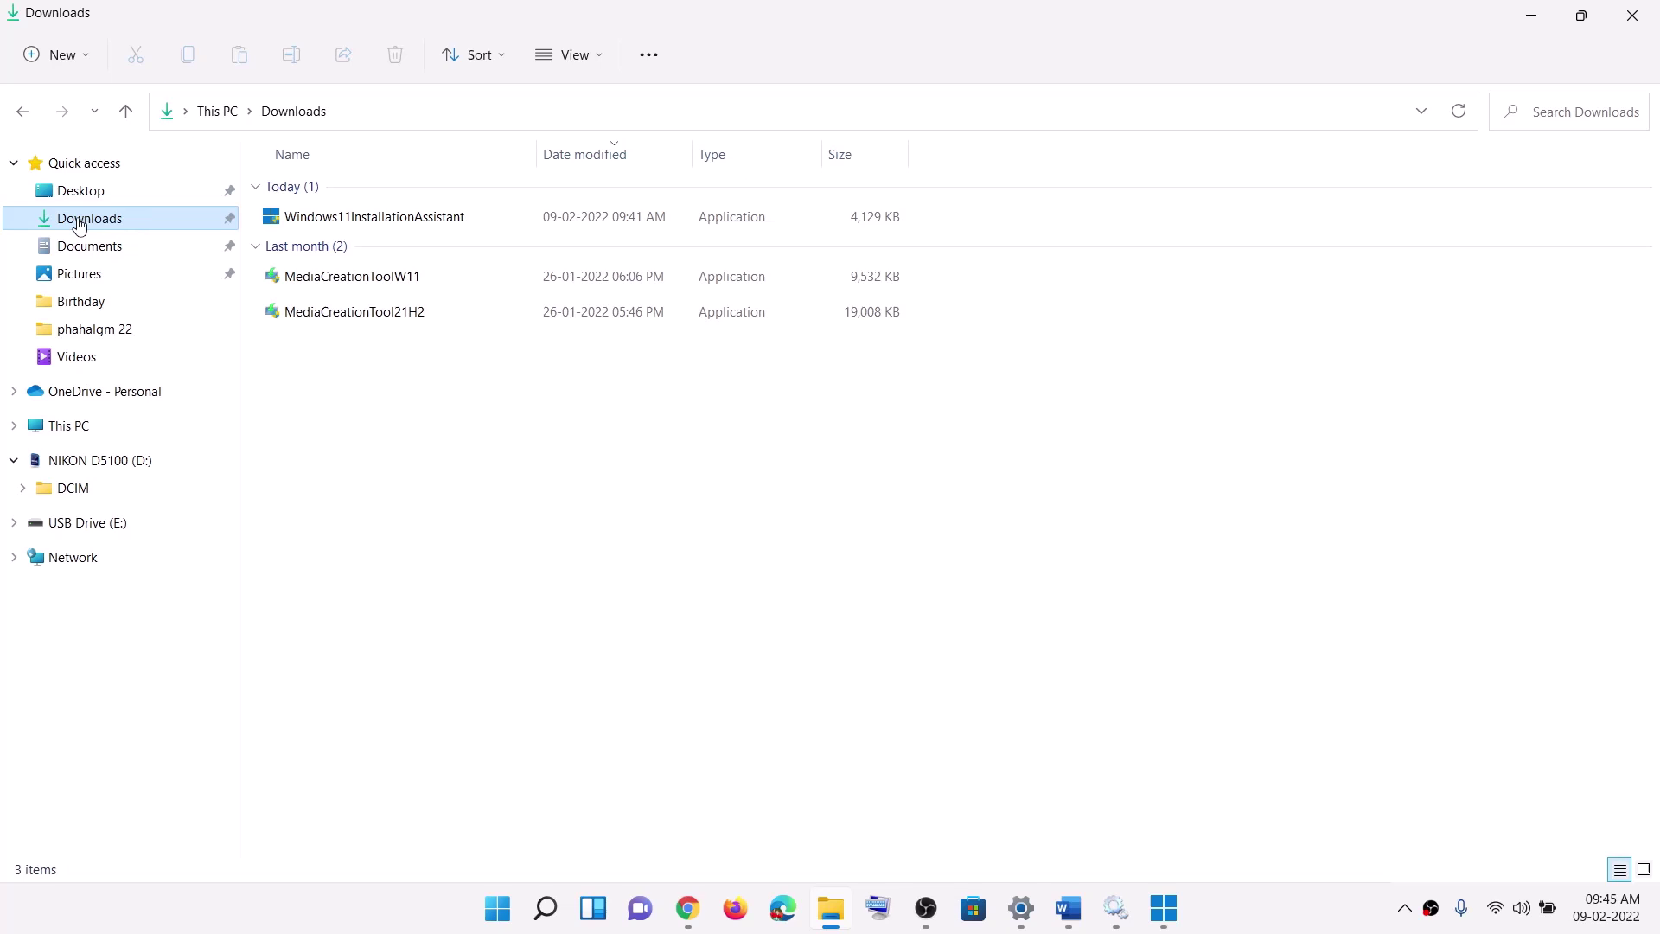
- Set Windows11InstallationAssistant to Windows 7 compatibility mode and bring the installer back
click(402, 226)
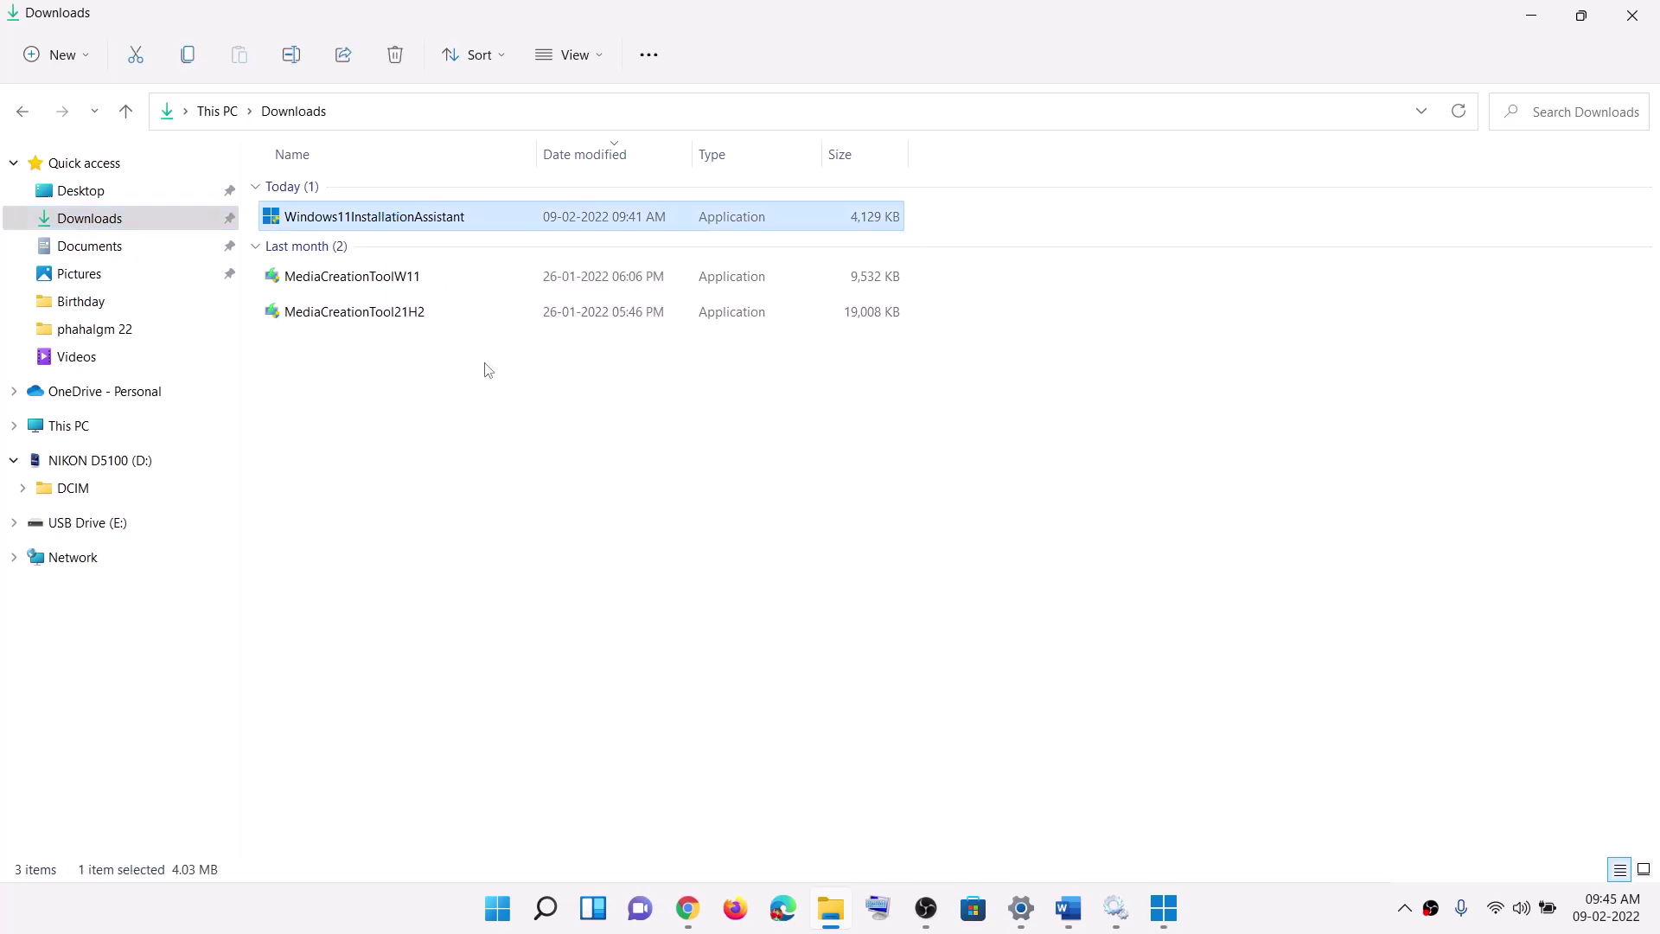
key(shift+F10)
click(468, 471)
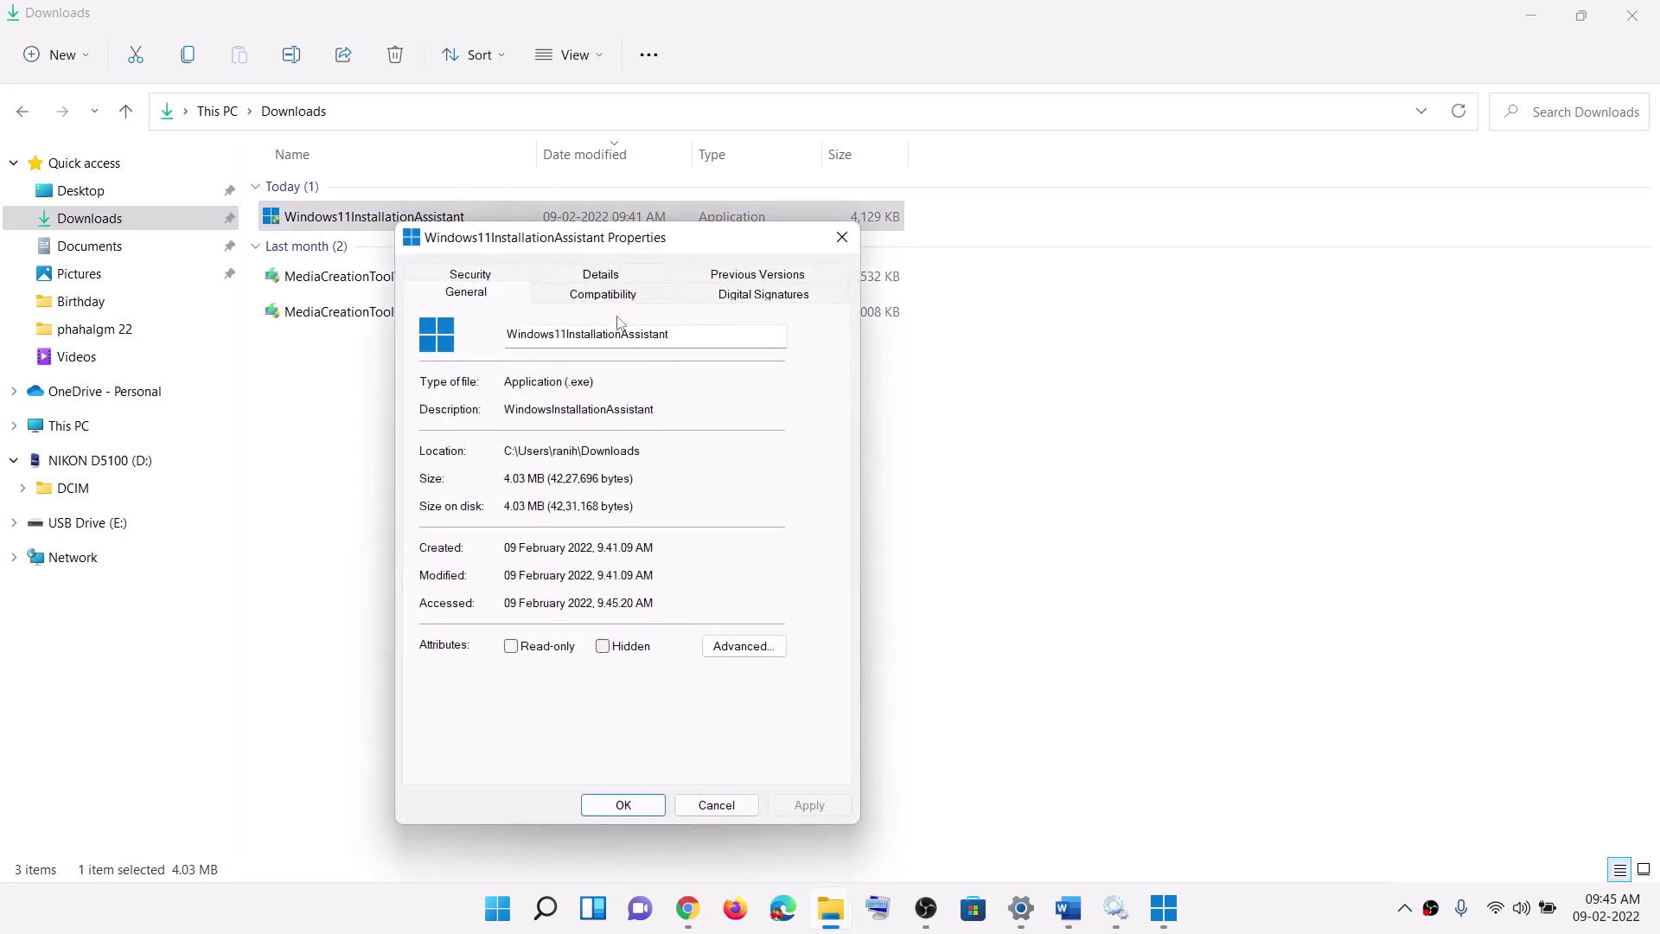
click(603, 295)
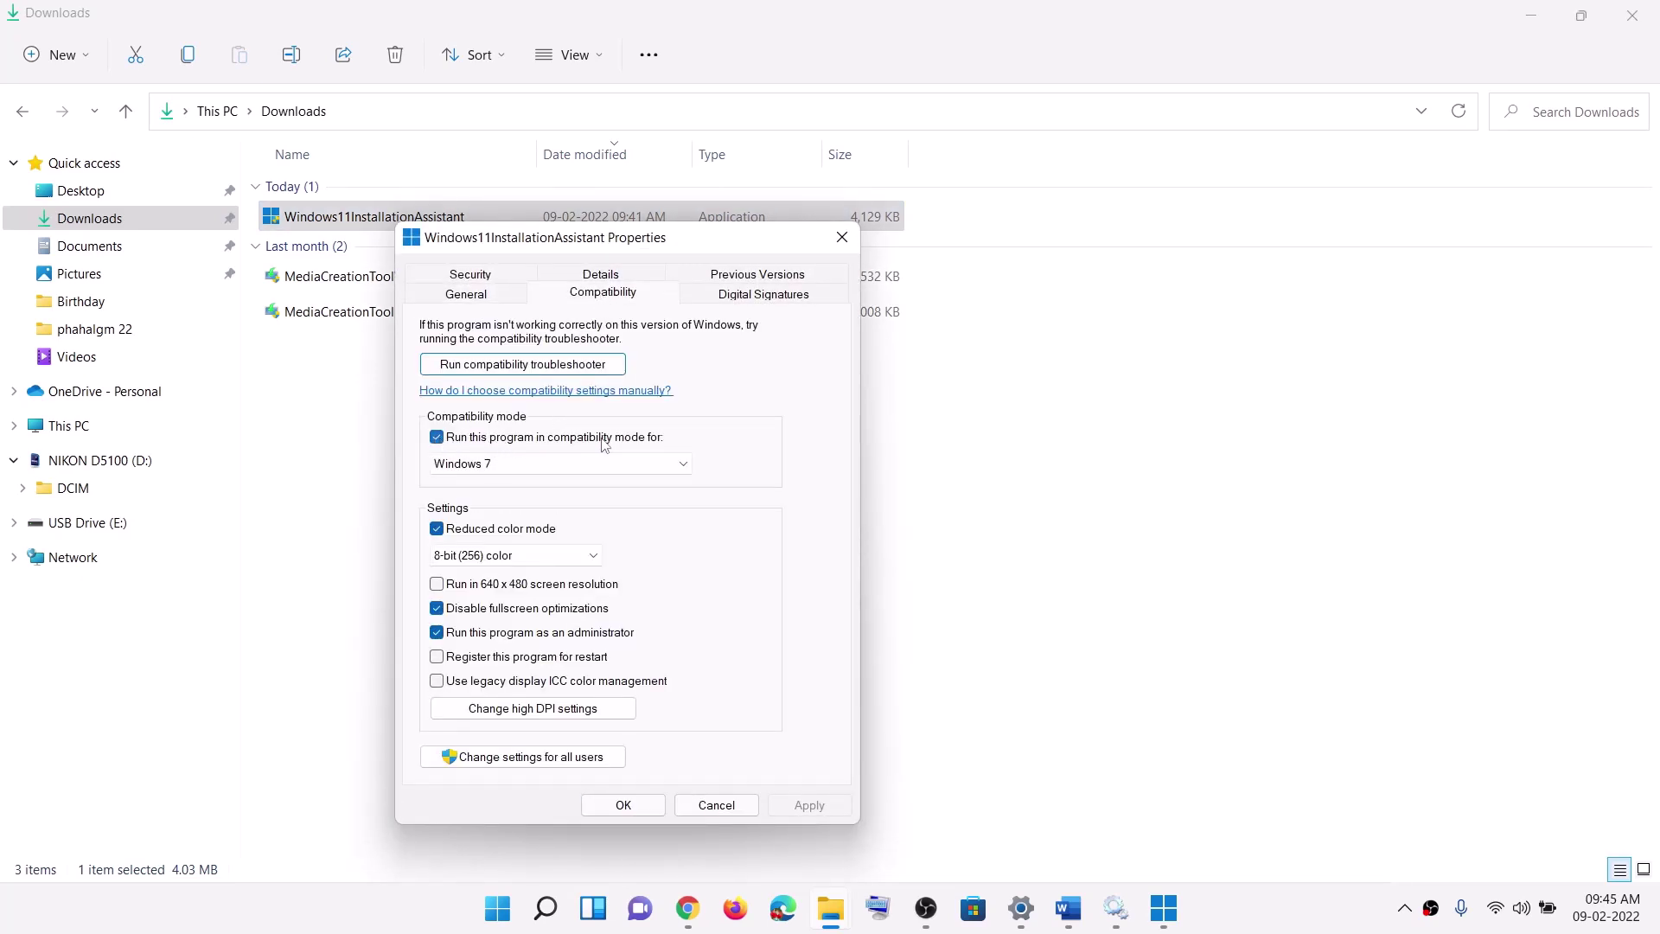
click(478, 471)
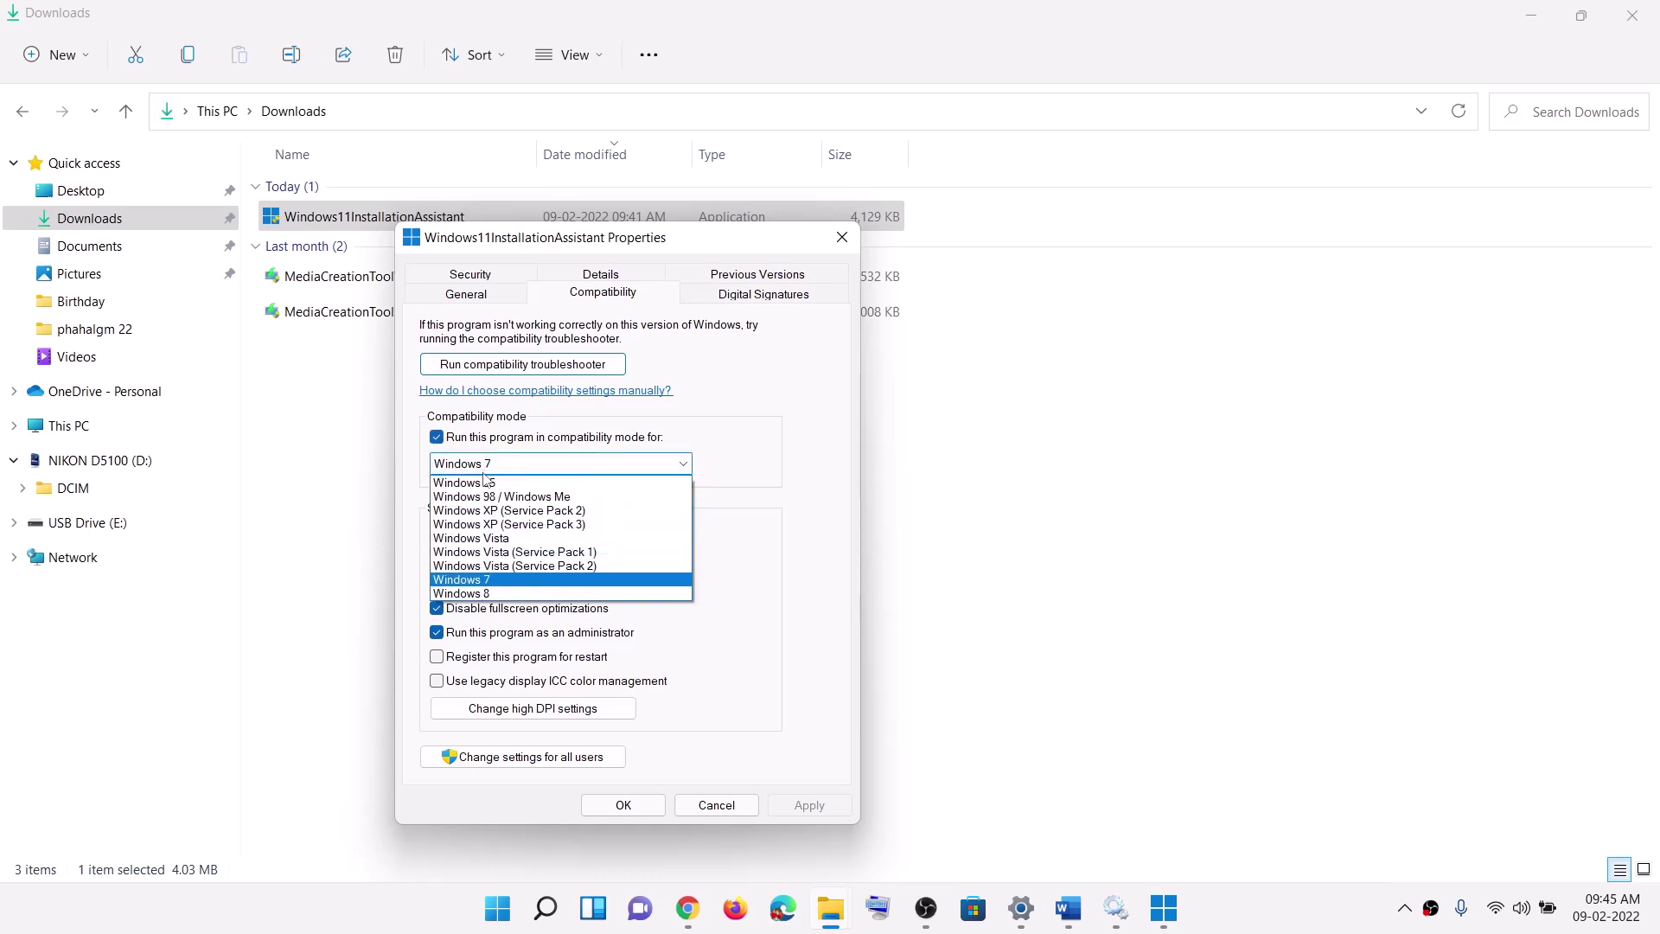
click(494, 581)
click(808, 805)
click(626, 805)
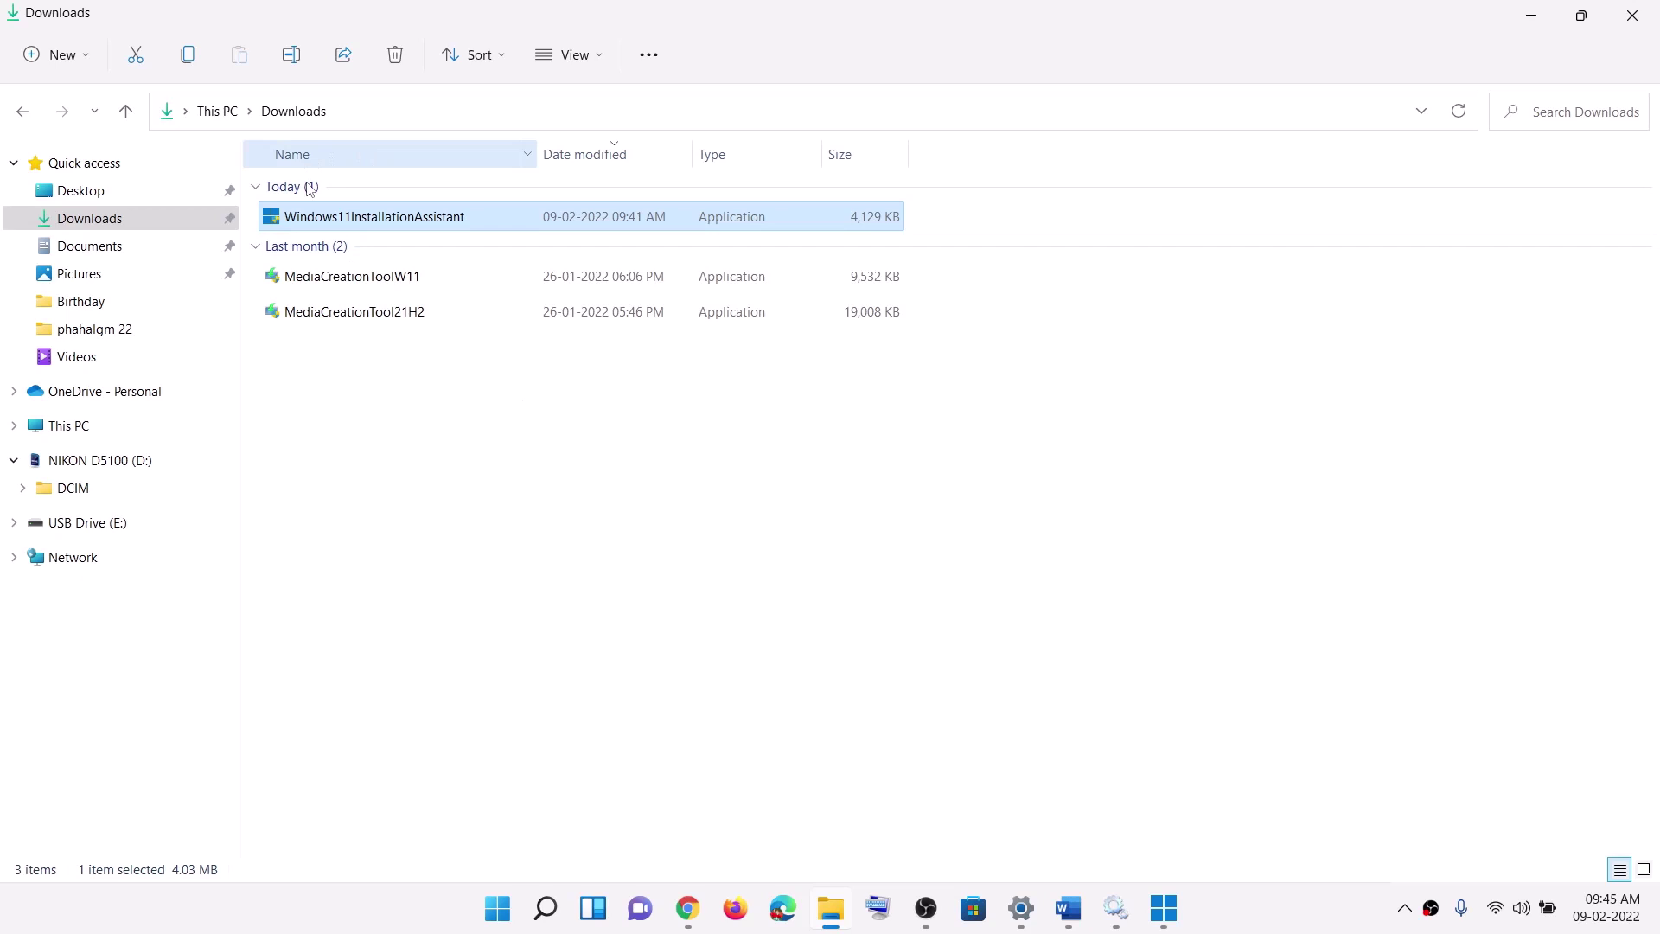
click(1178, 919)
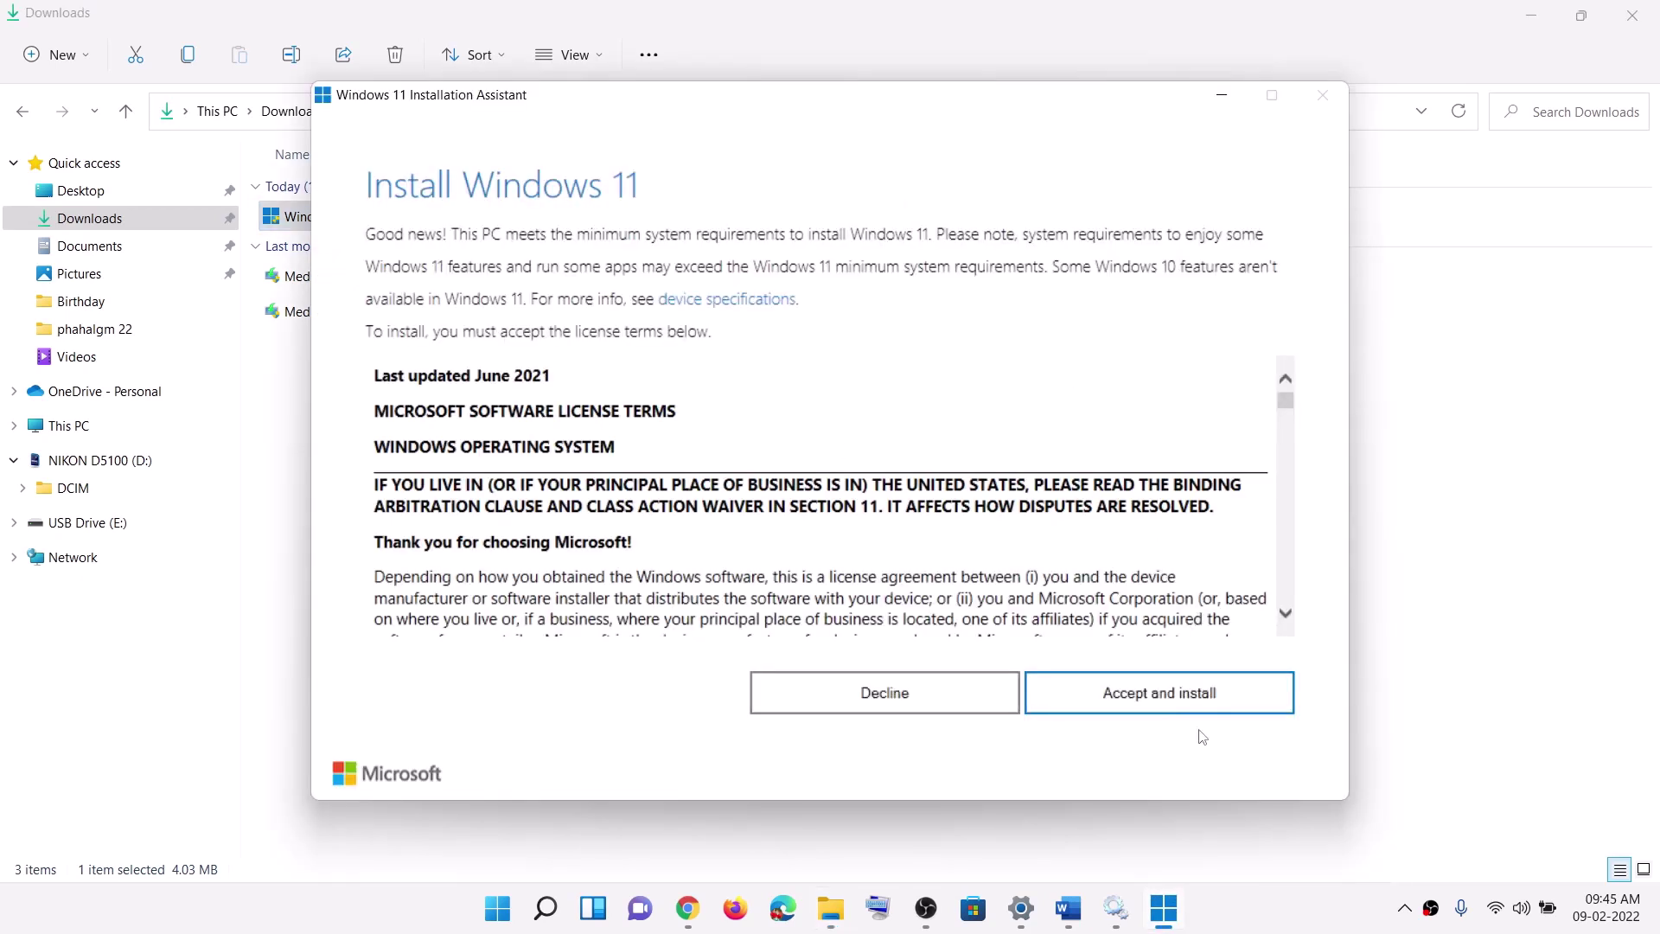
- Copy the Reset Windows Update Components command list from the Word guide
click(1438, 647)
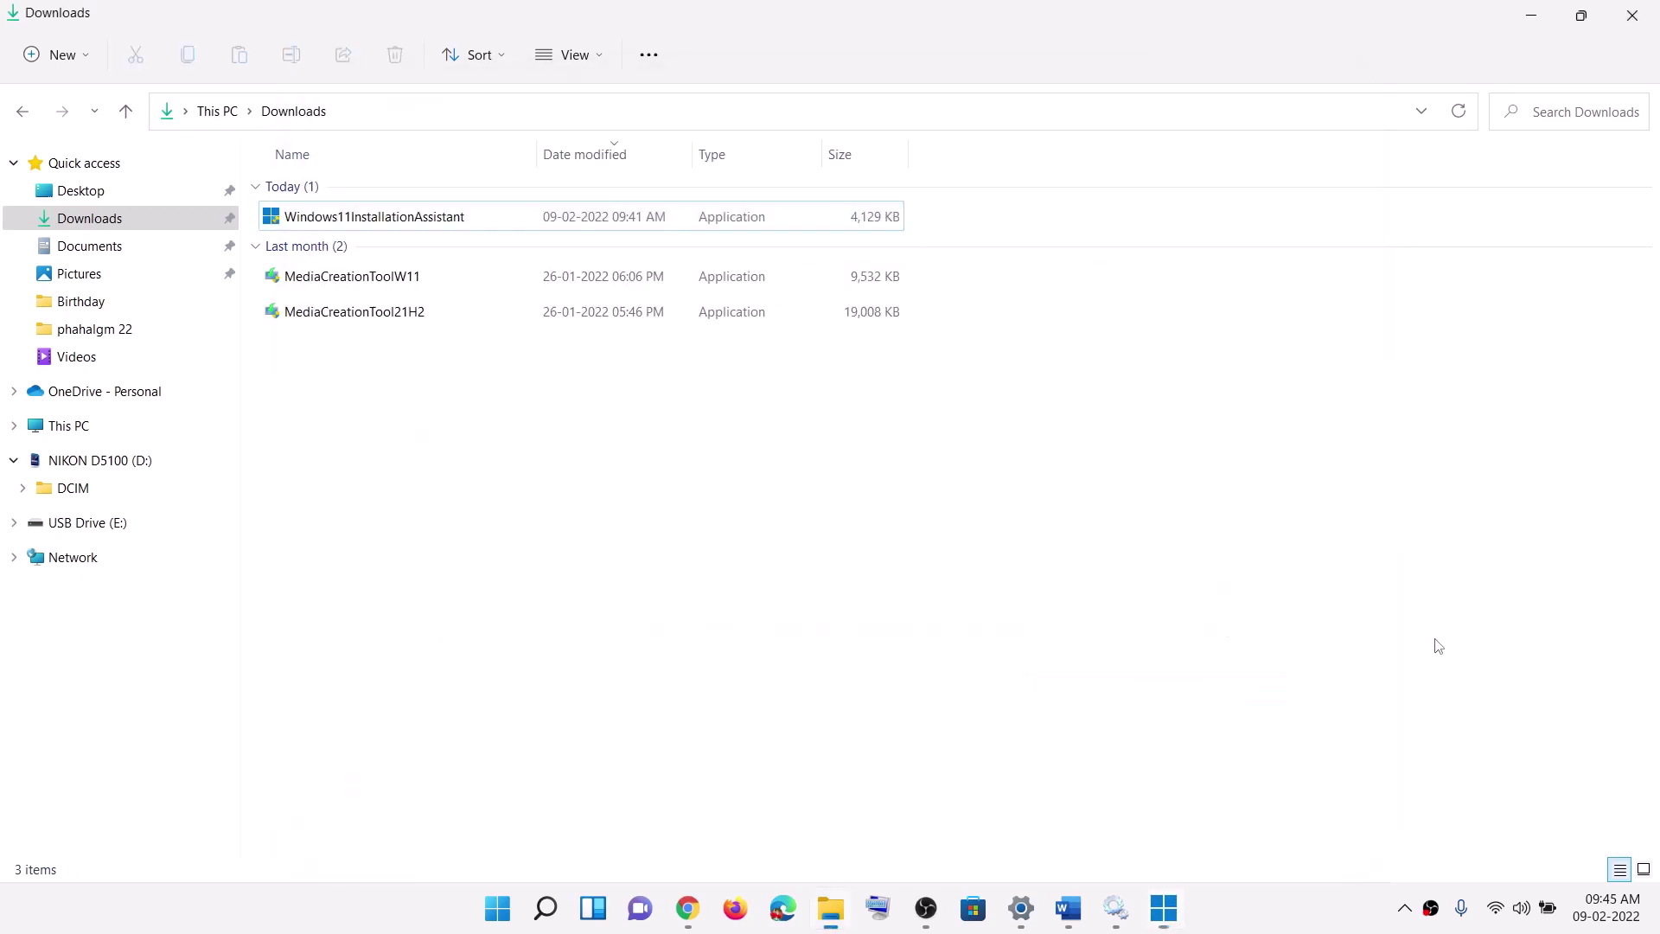
click(1069, 909)
triple_click(800, 551)
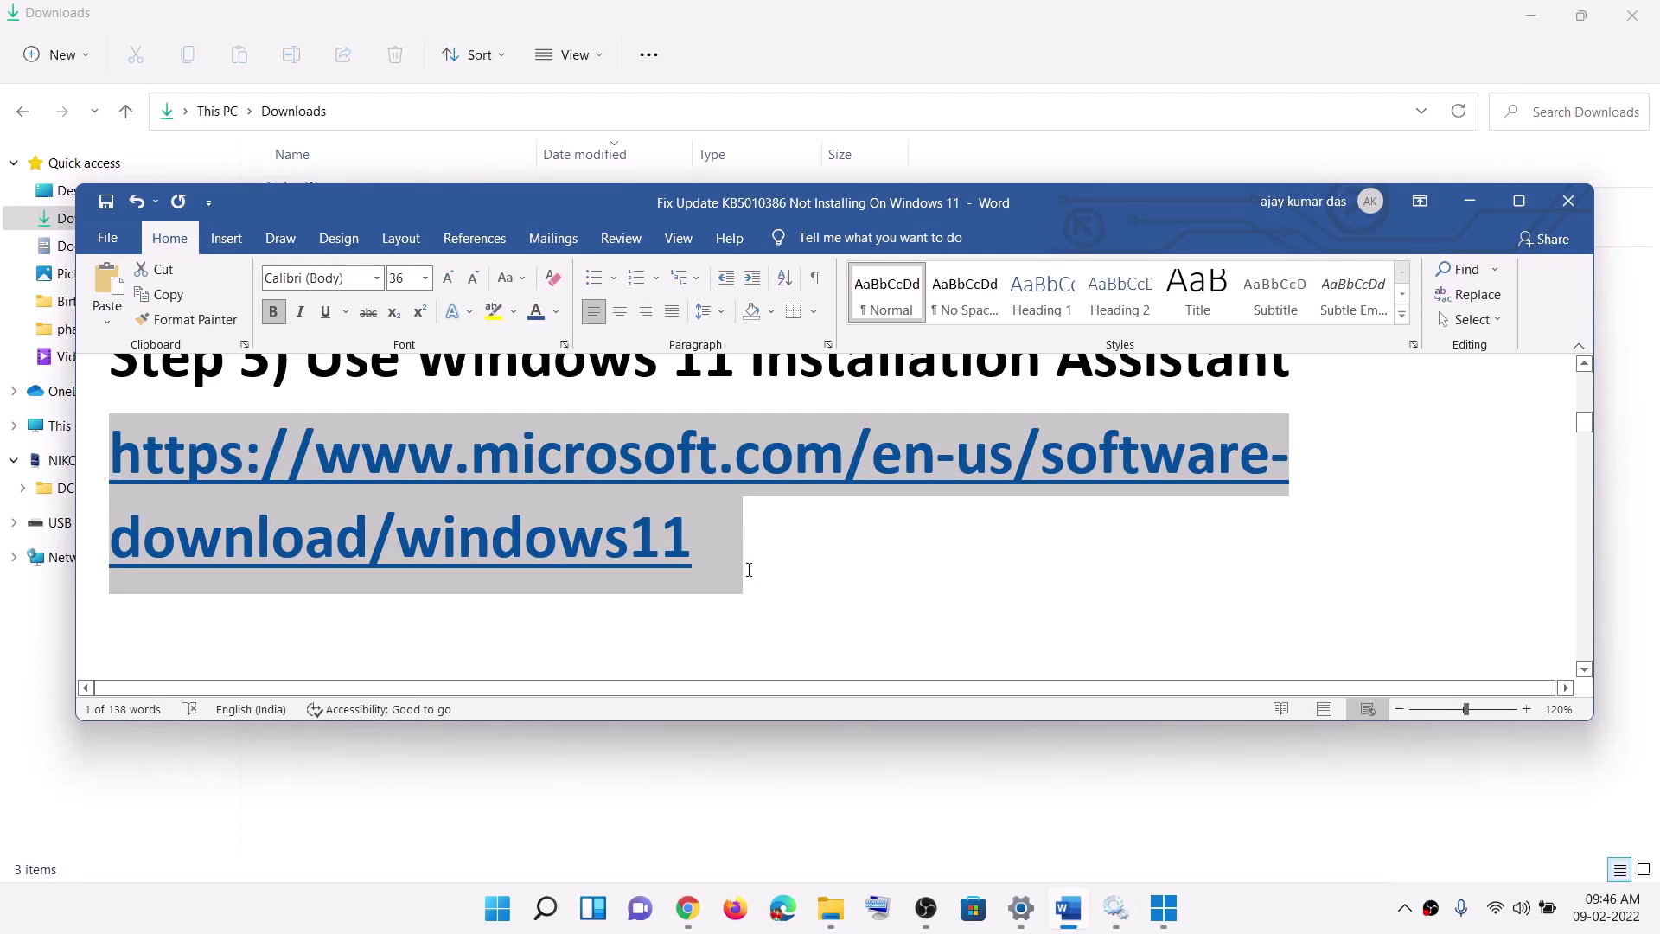
scroll(749, 570, down, 5)
drag(342, 423, 1256, 428)
drag(123, 517, 560, 471)
right_click(413, 468)
click(445, 485)
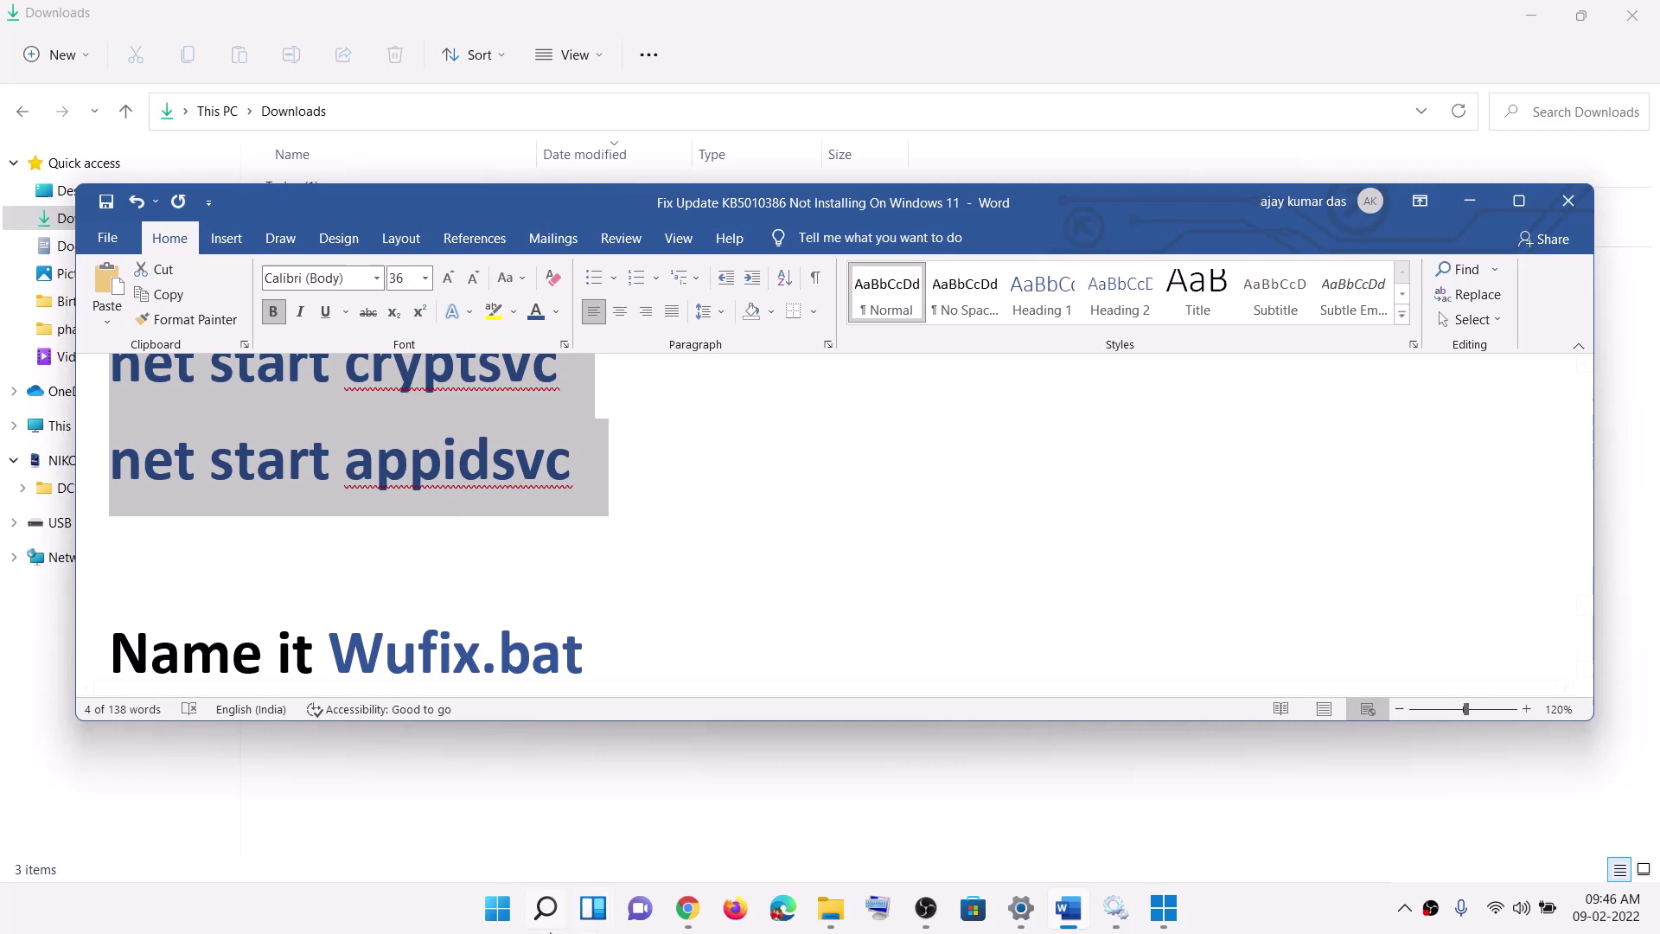
- Paste the commands into a new Notepad document and bring up Save As
click(498, 908)
text(notepad)
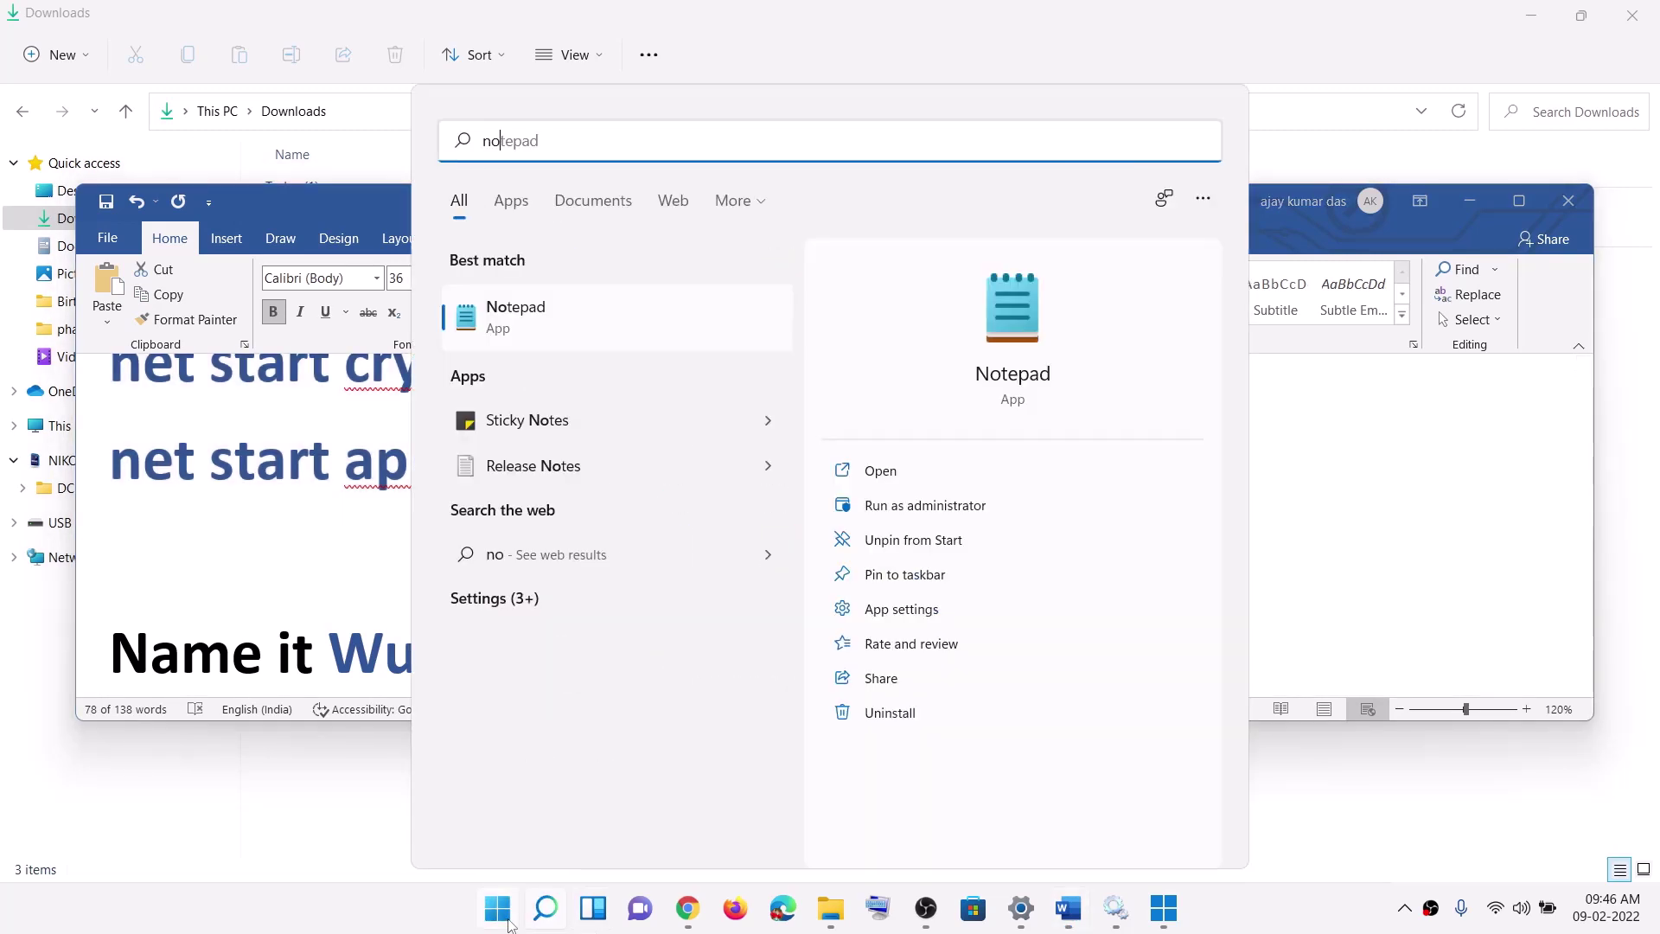
key(Return)
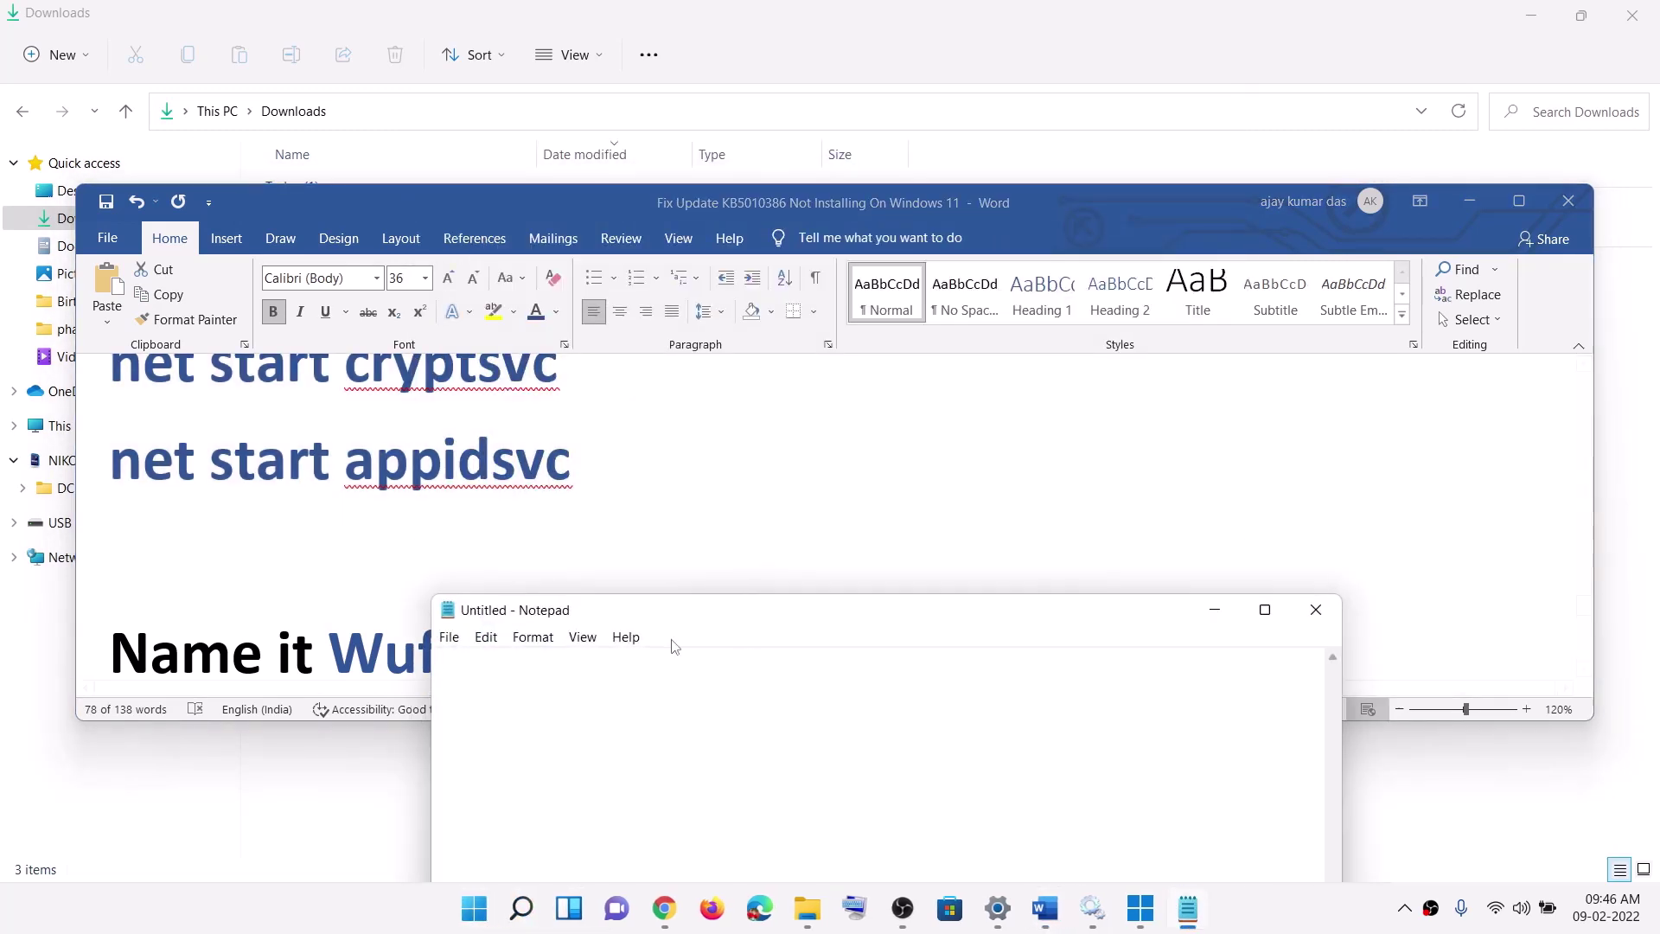
drag(693, 615, 705, 228)
right_click(682, 353)
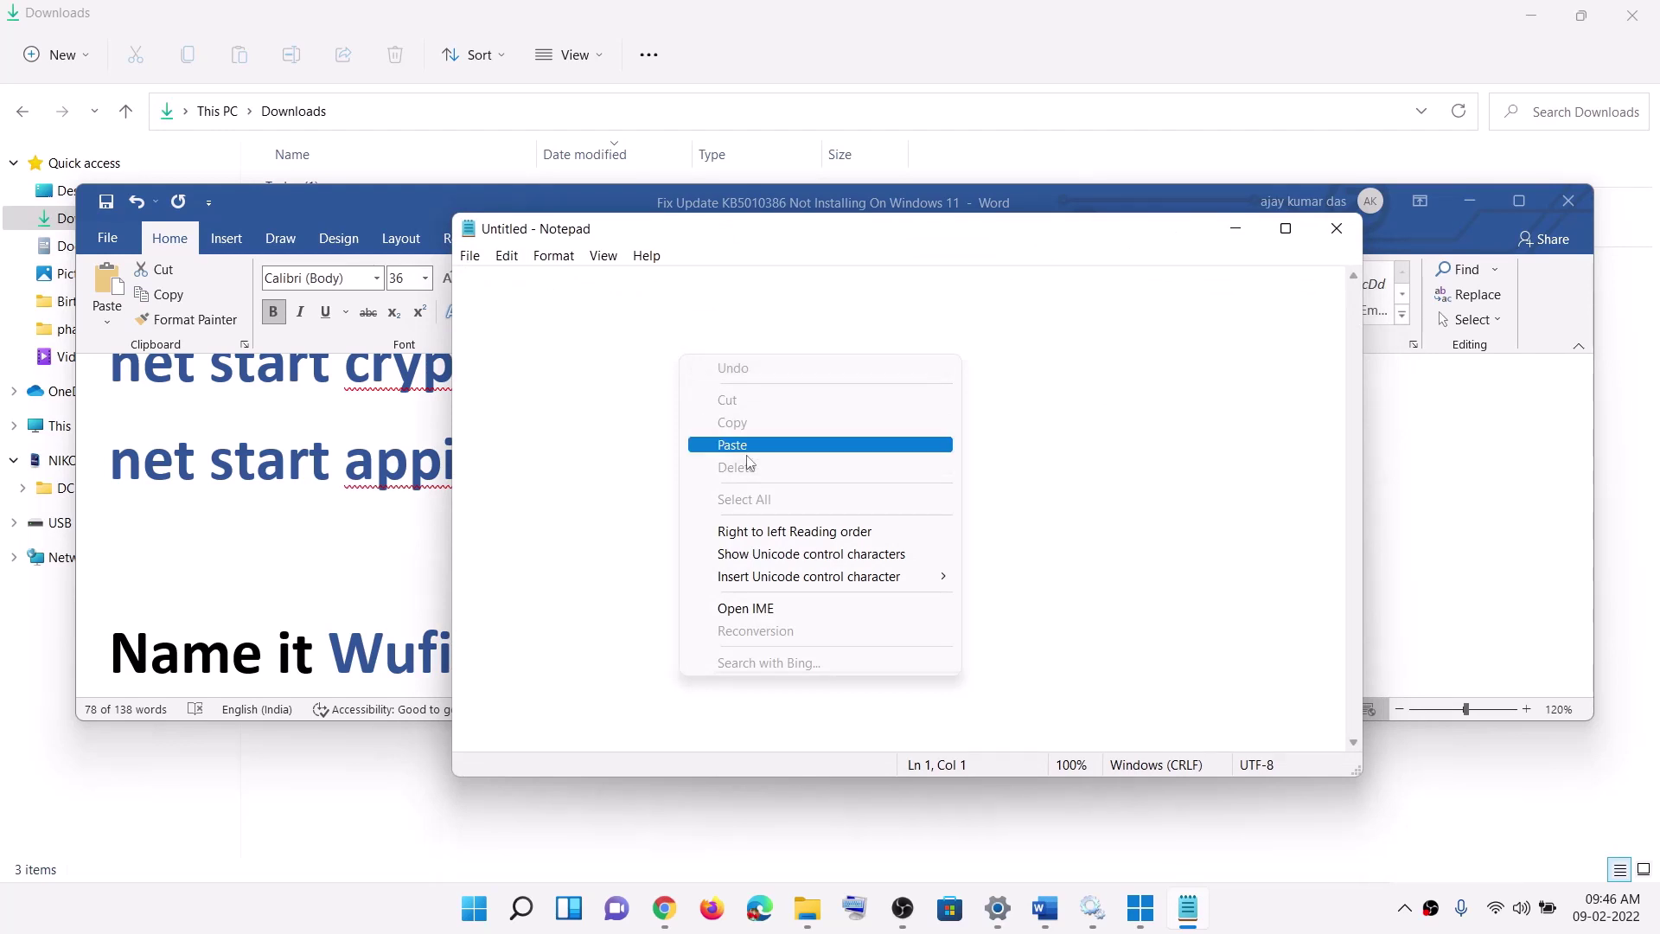
click(733, 444)
click(472, 256)
click(523, 370)
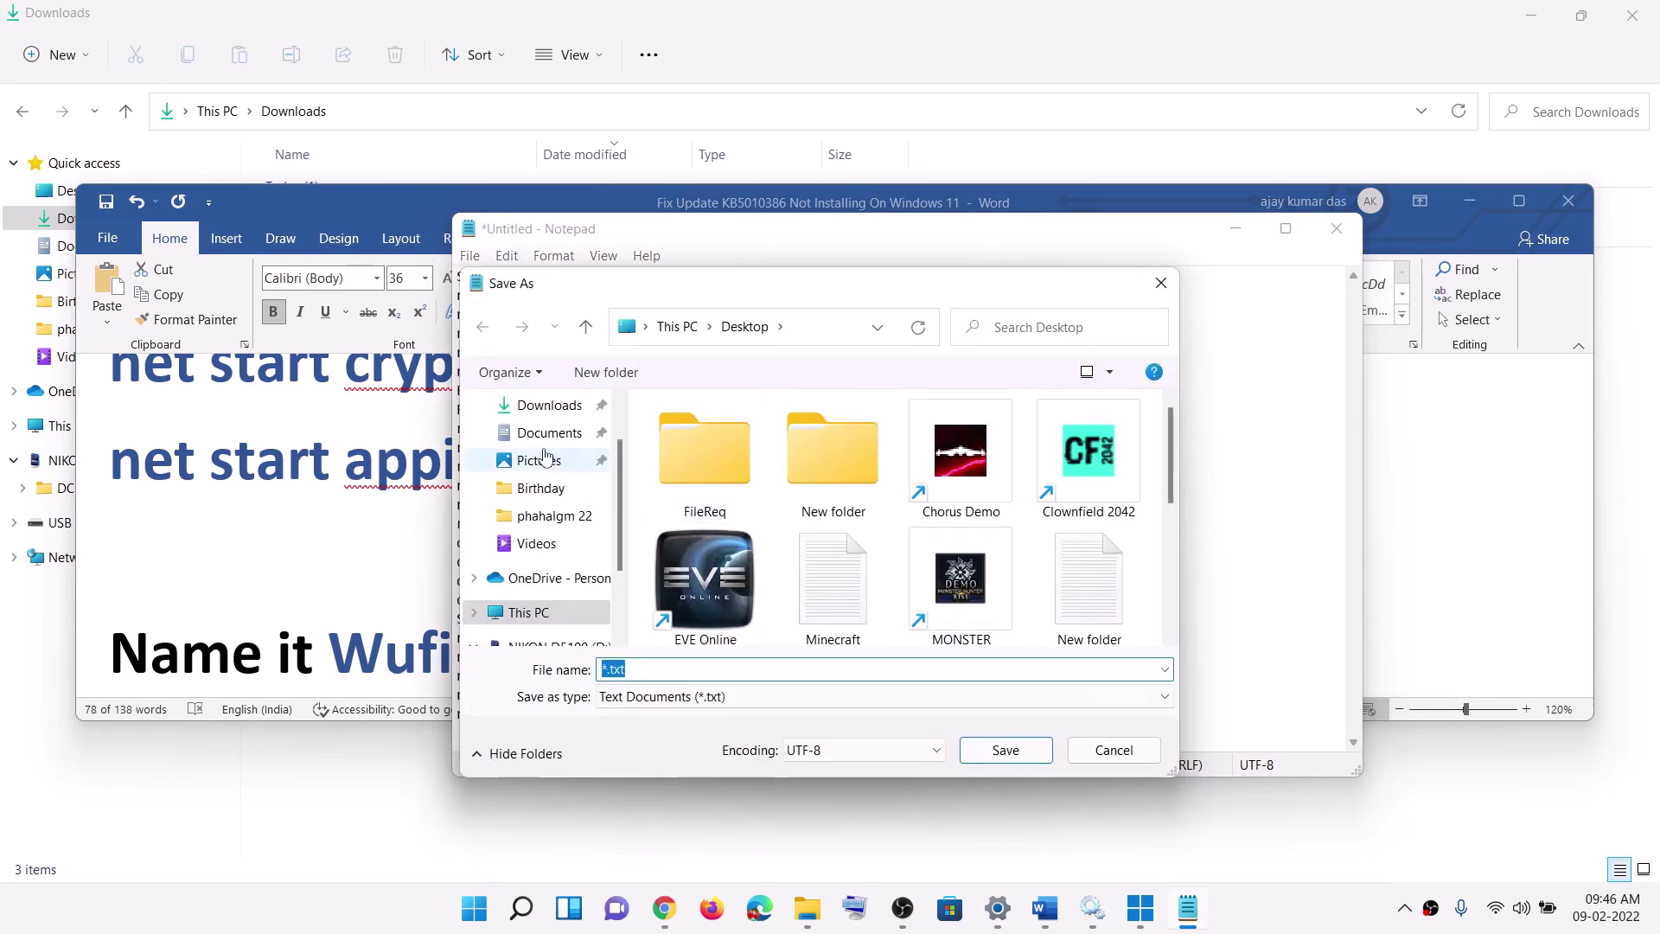
- Save the commands to the Desktop as Wufix.bat (All Files), replacing the old file, then show the desktop
click(668, 674)
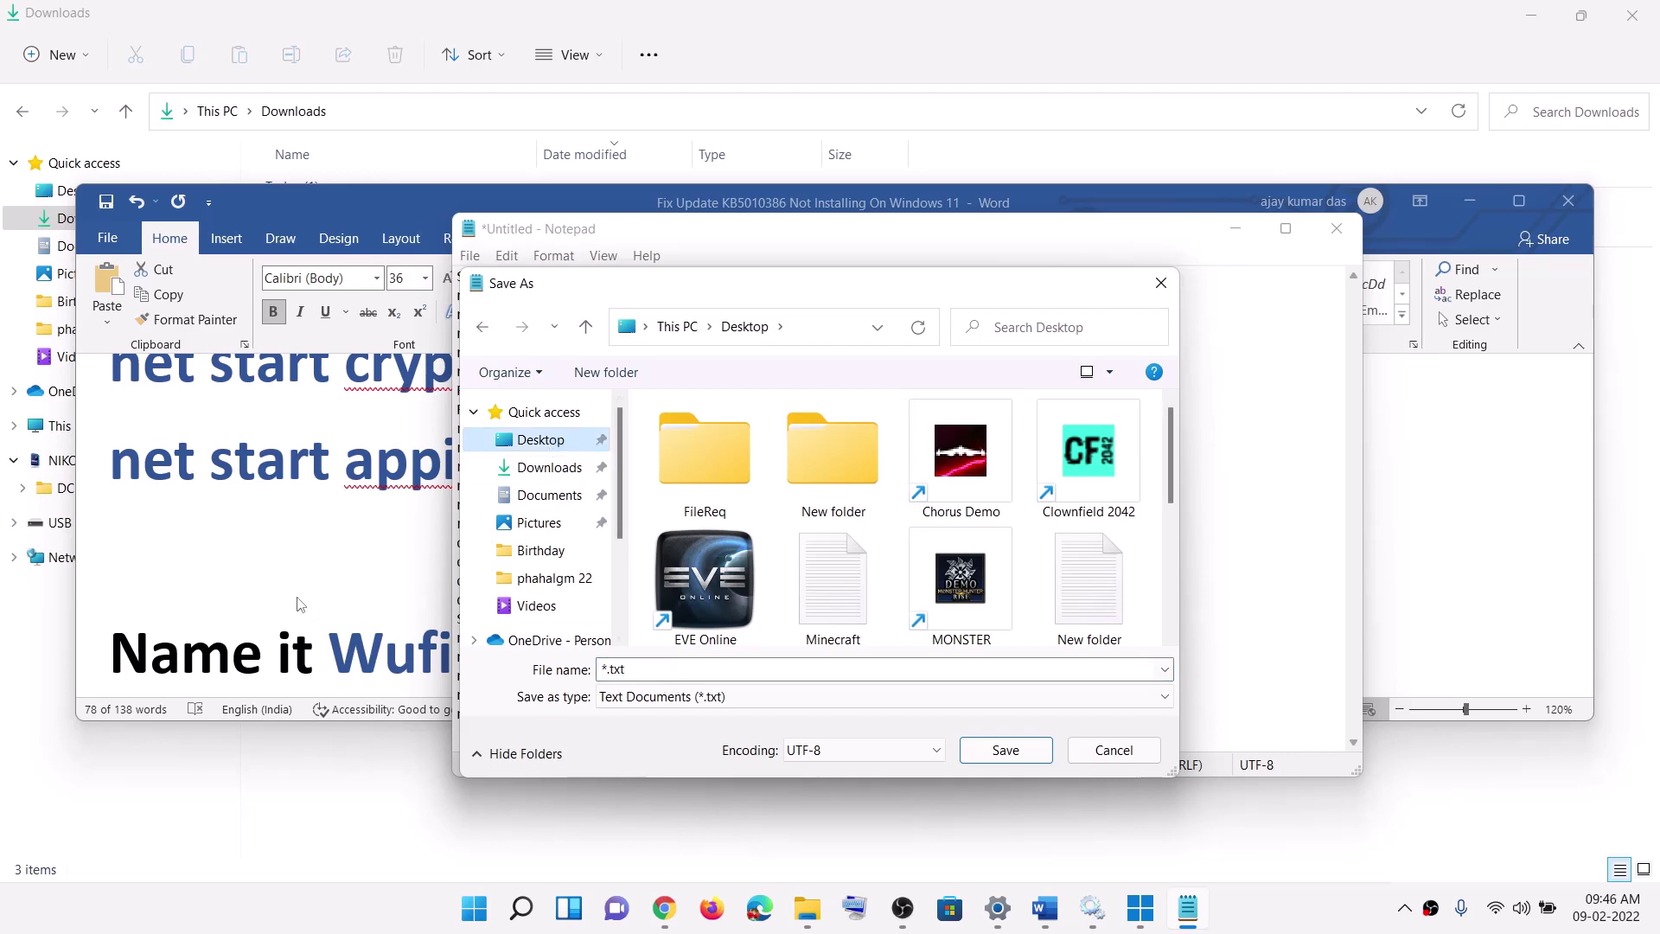
key(alt+Tab)
drag(595, 653, 329, 654)
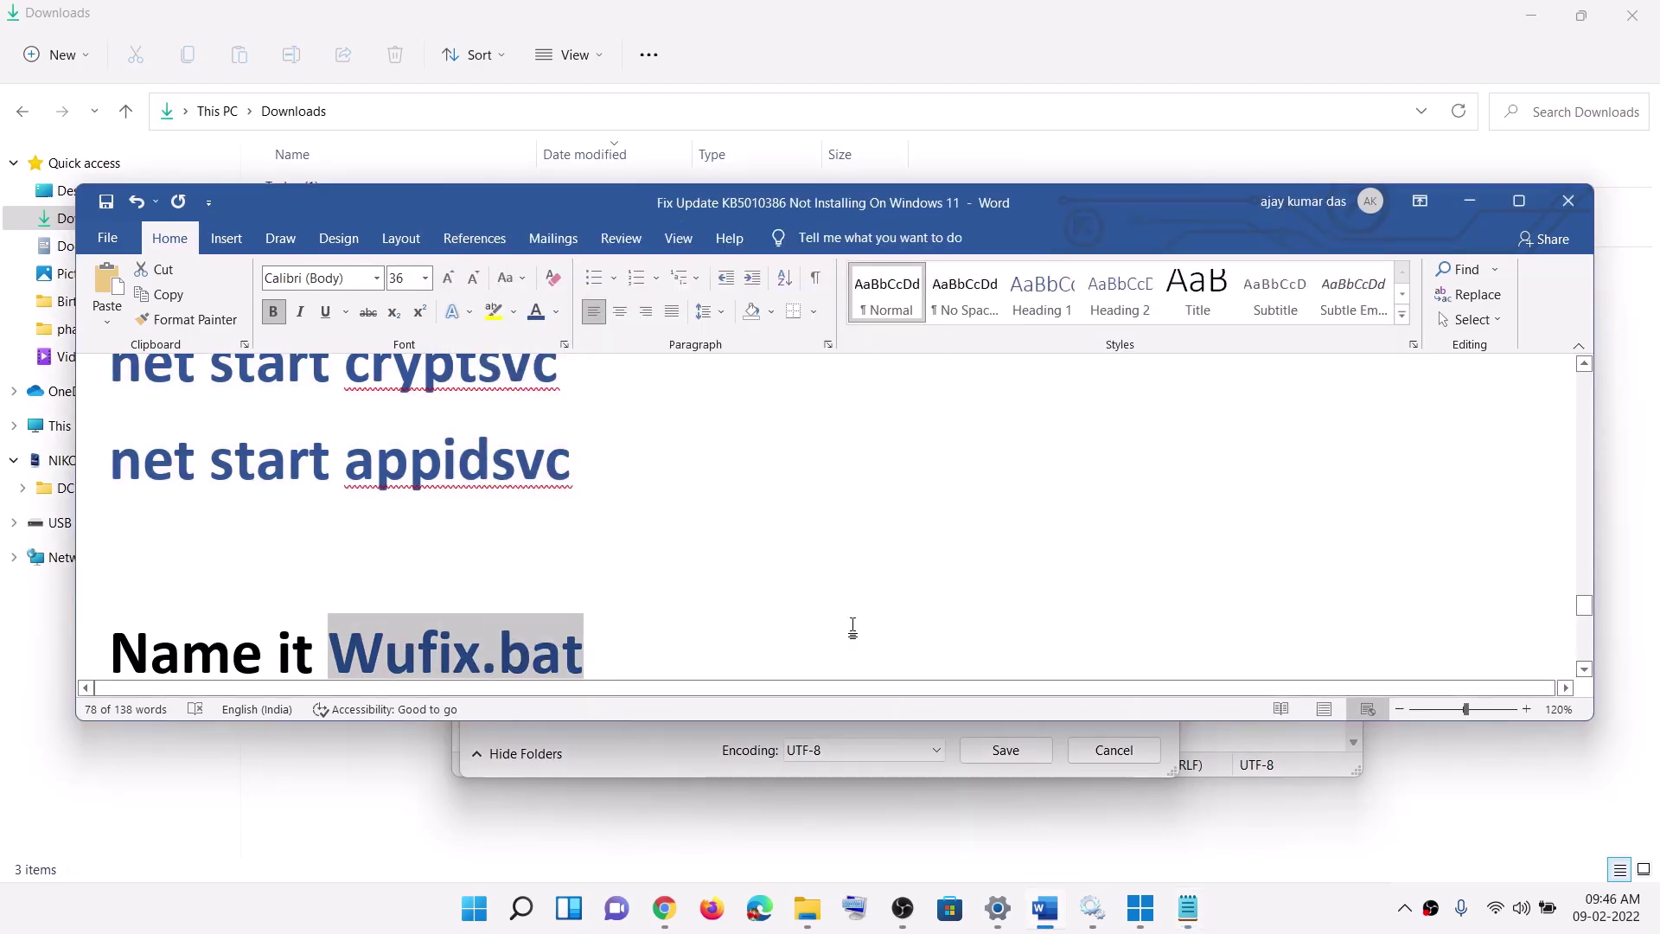
scroll(519, 553, down, 2)
key(ctrl+c)
key(alt+Tab)
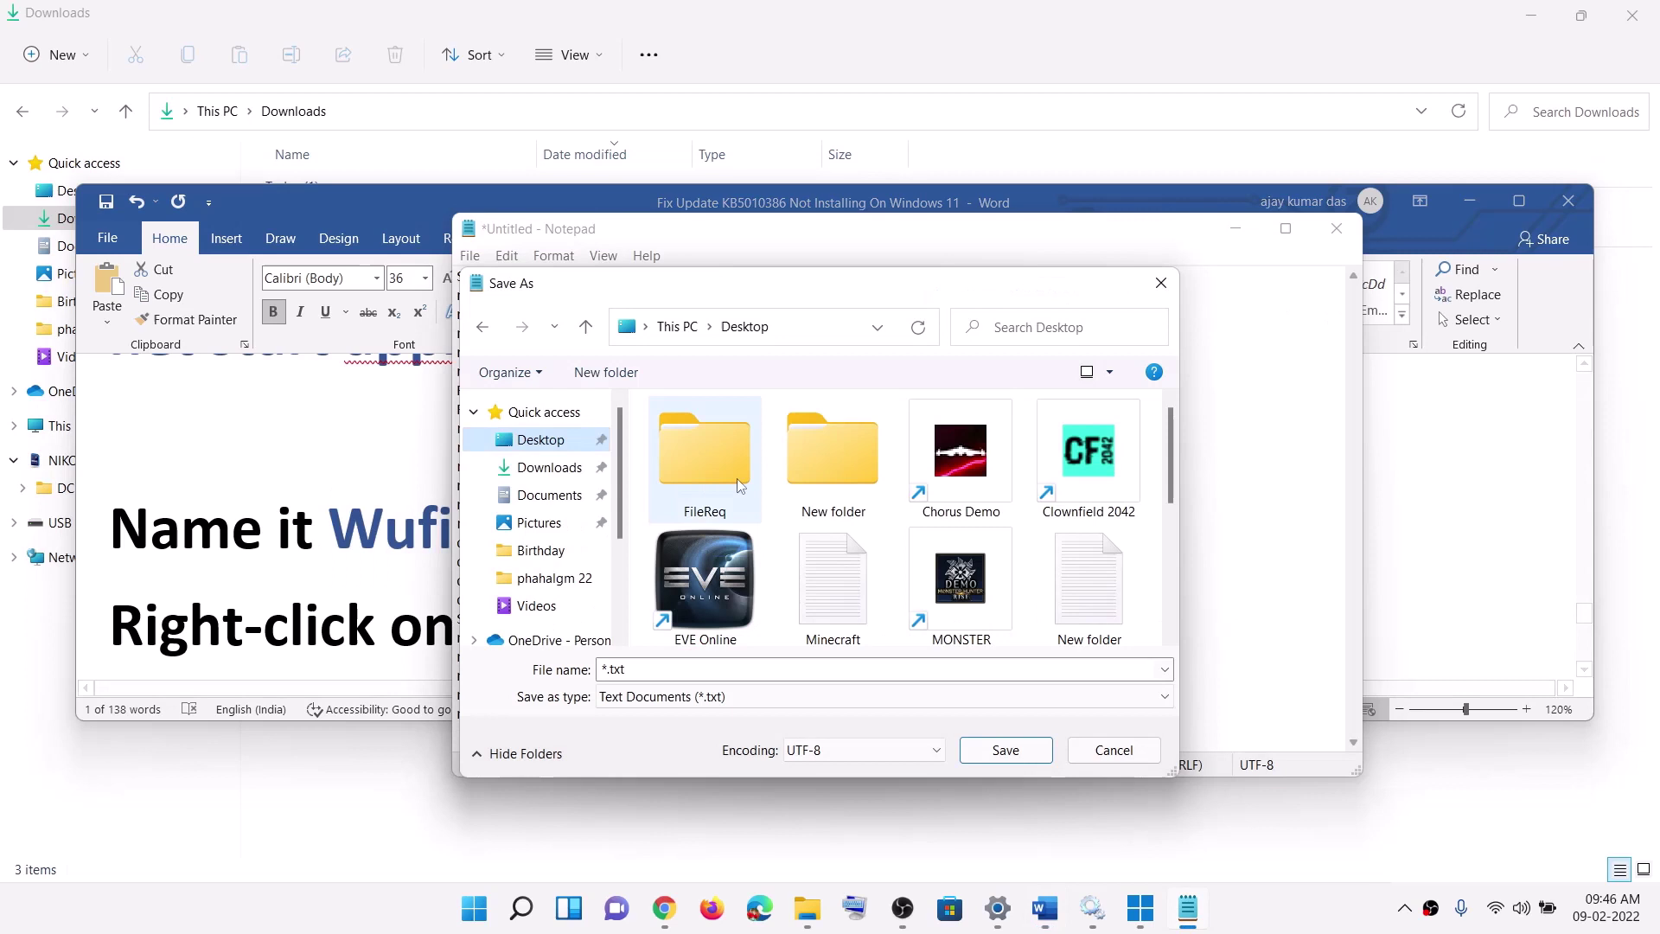
key(ctrl+v)
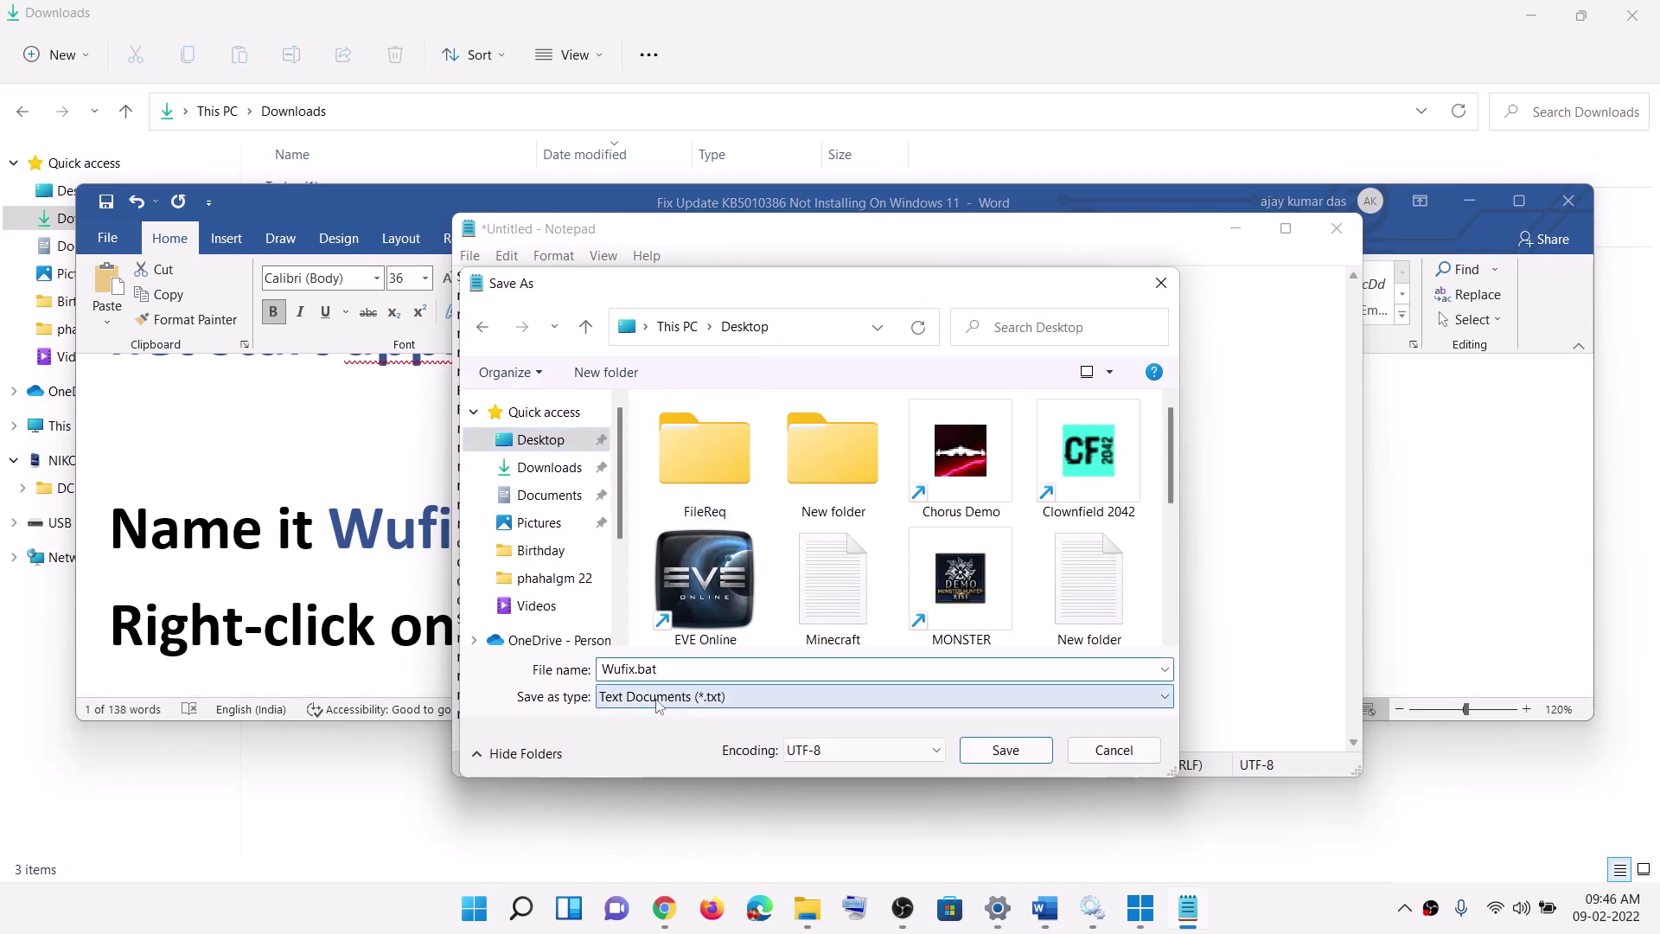
click(644, 698)
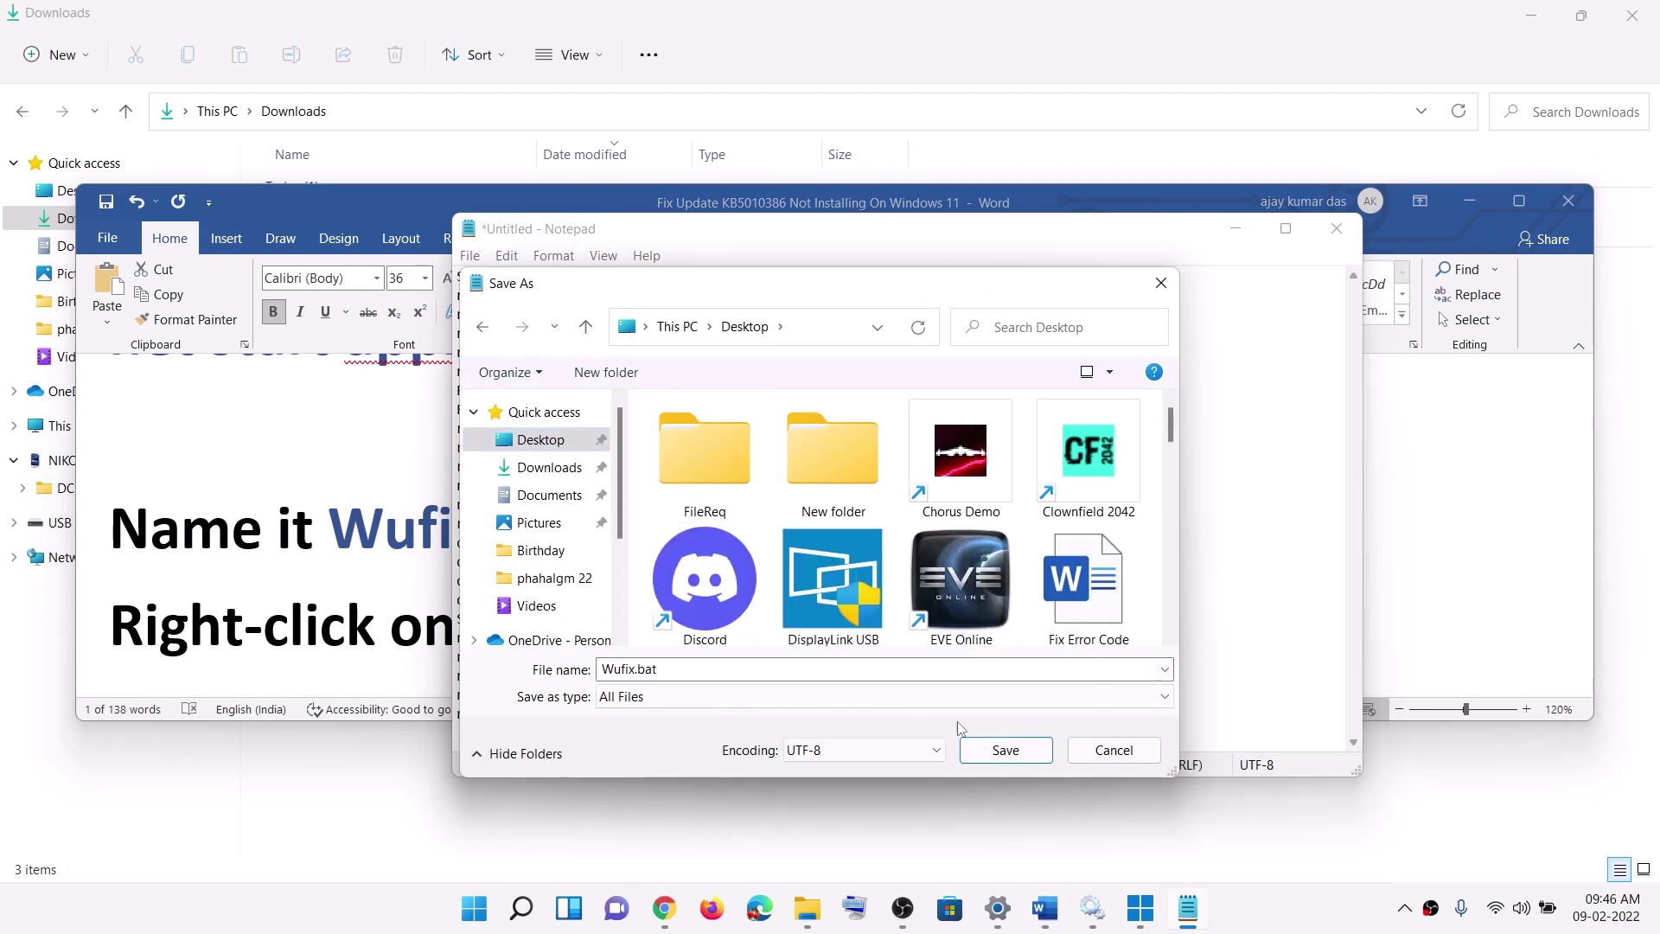
click(999, 749)
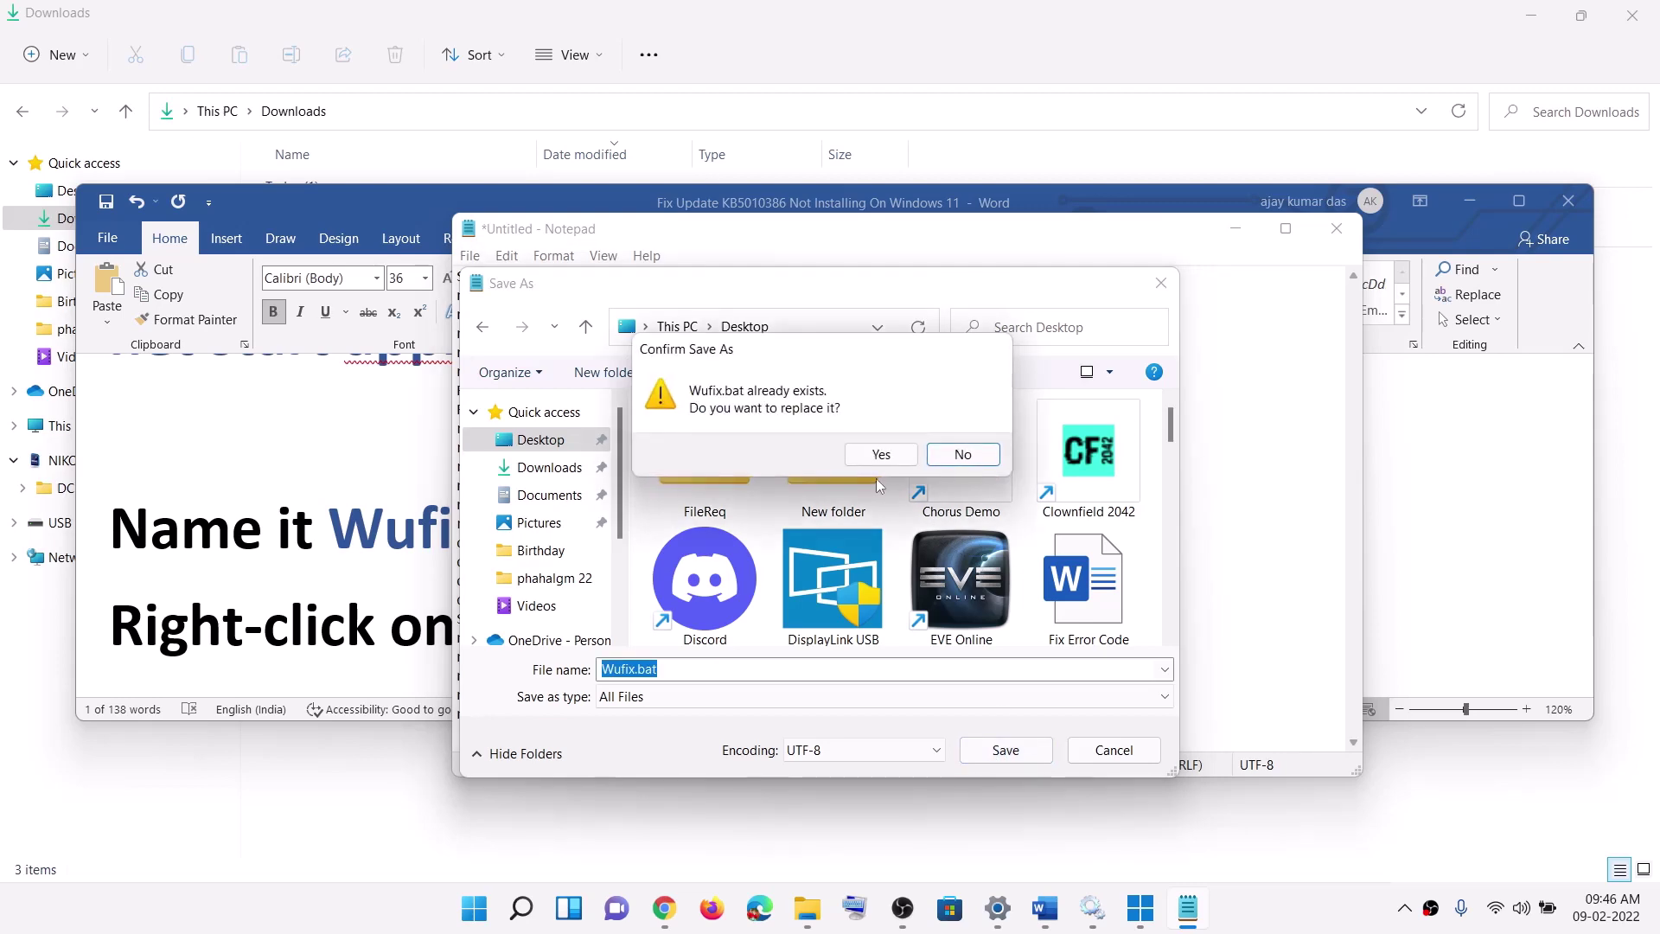
click(885, 453)
click(1361, 233)
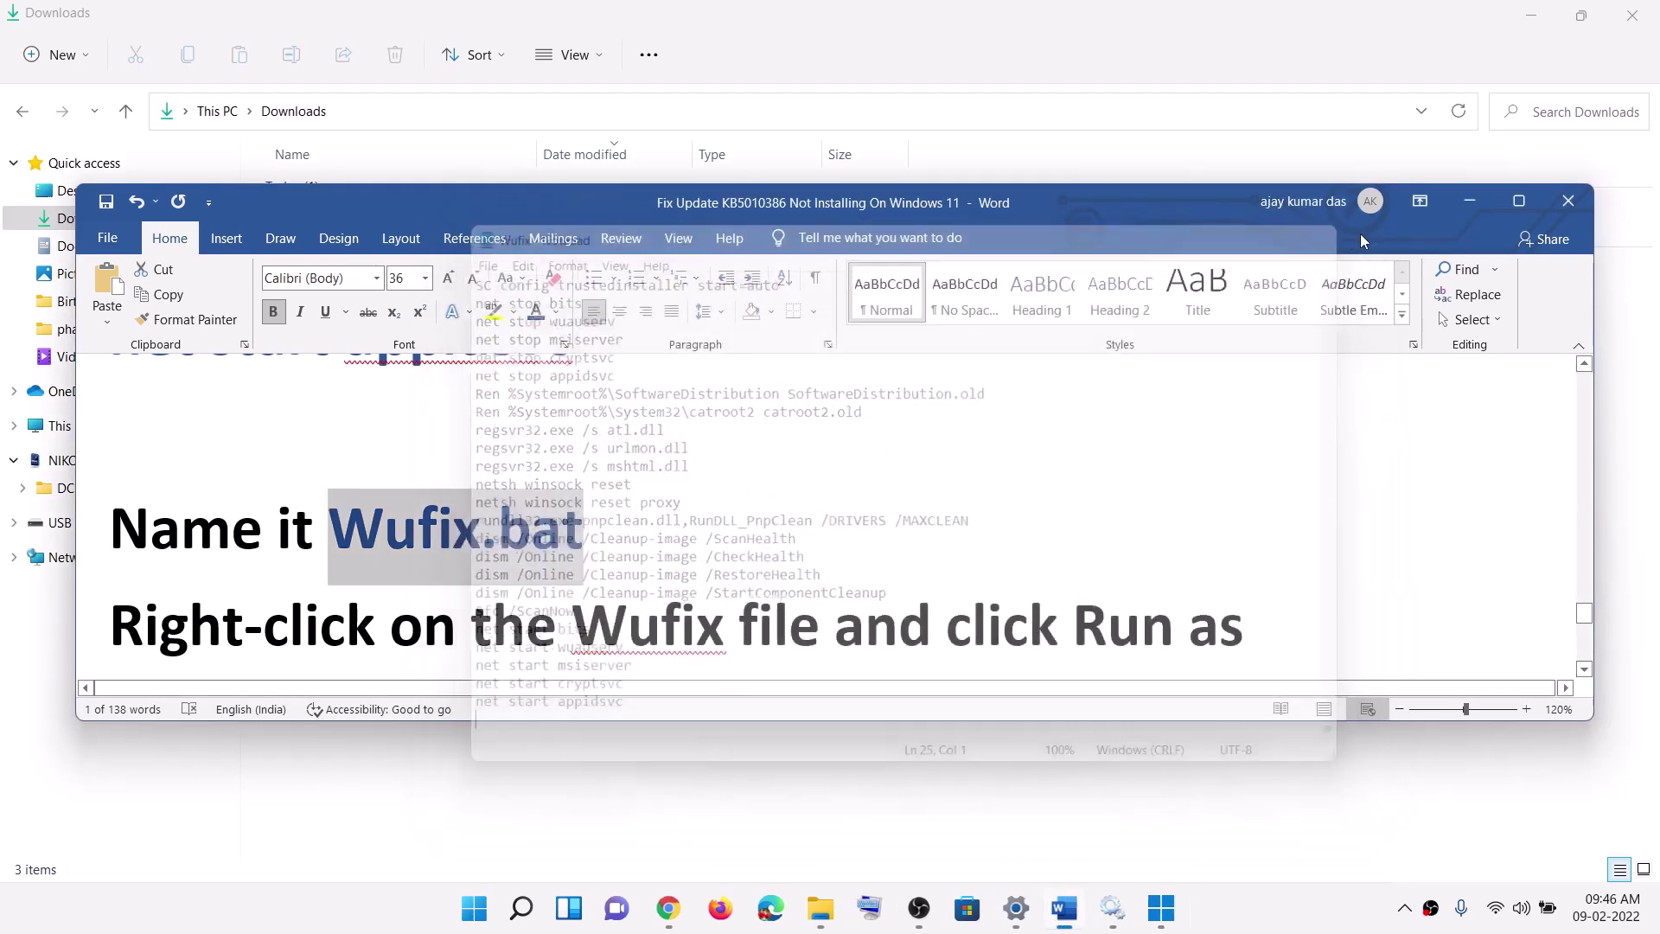
key(super+d)
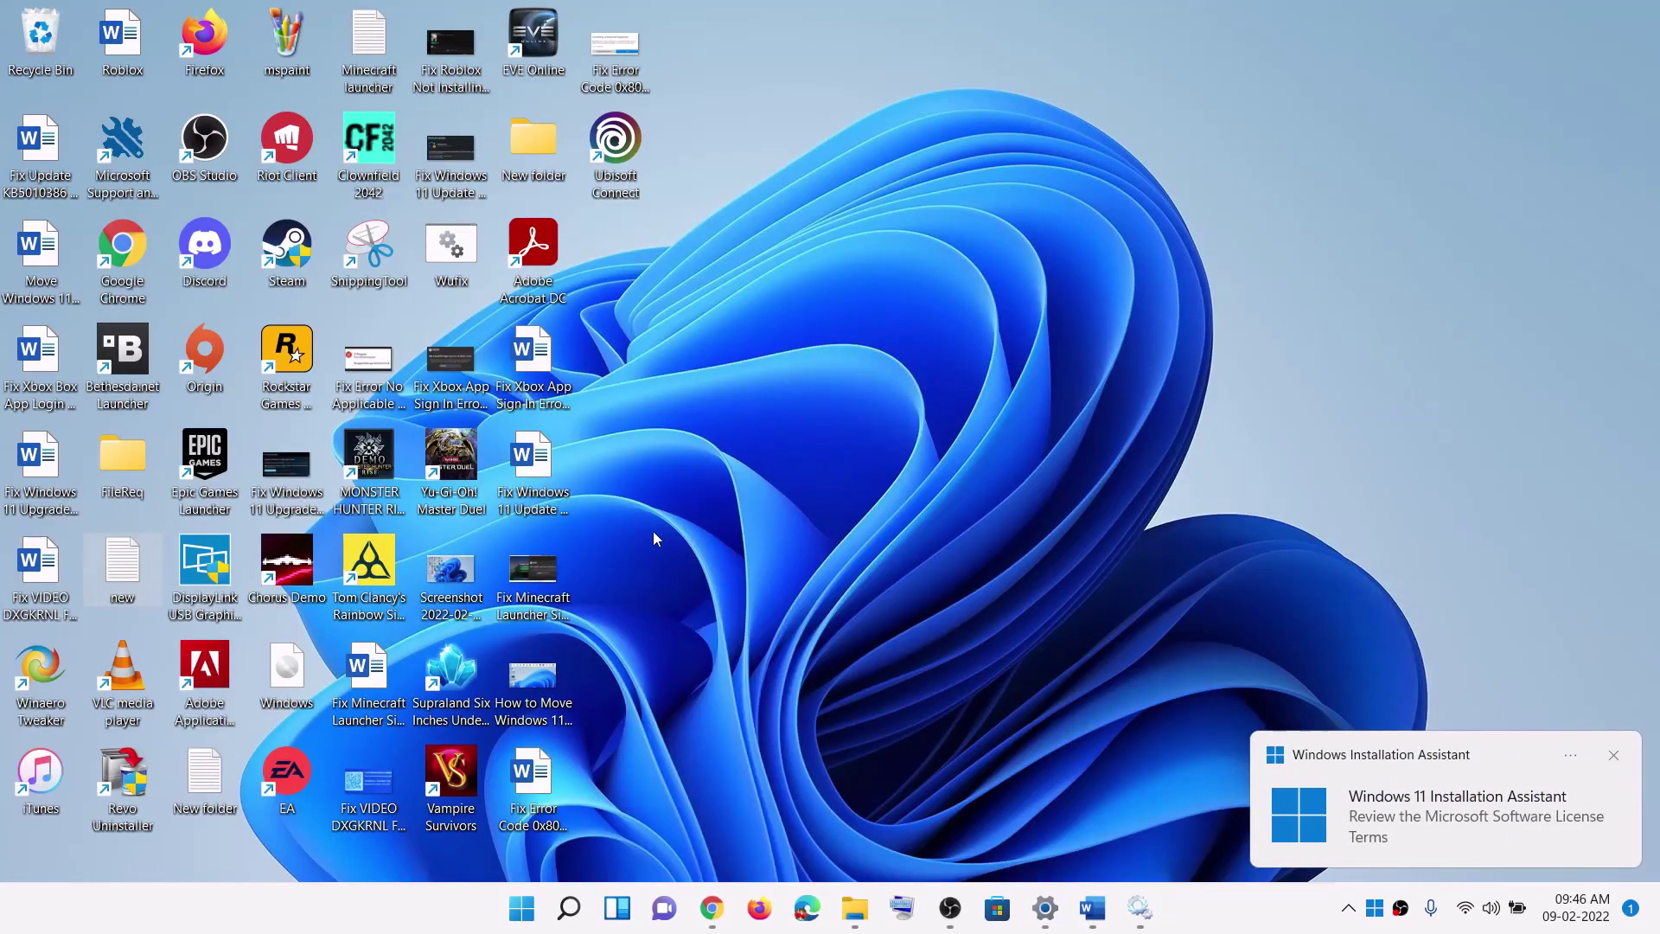
- Run Wufix.bat as administrator to reset update services and Winsock, then bring up Start's power options
drag(457, 249, 553, 283)
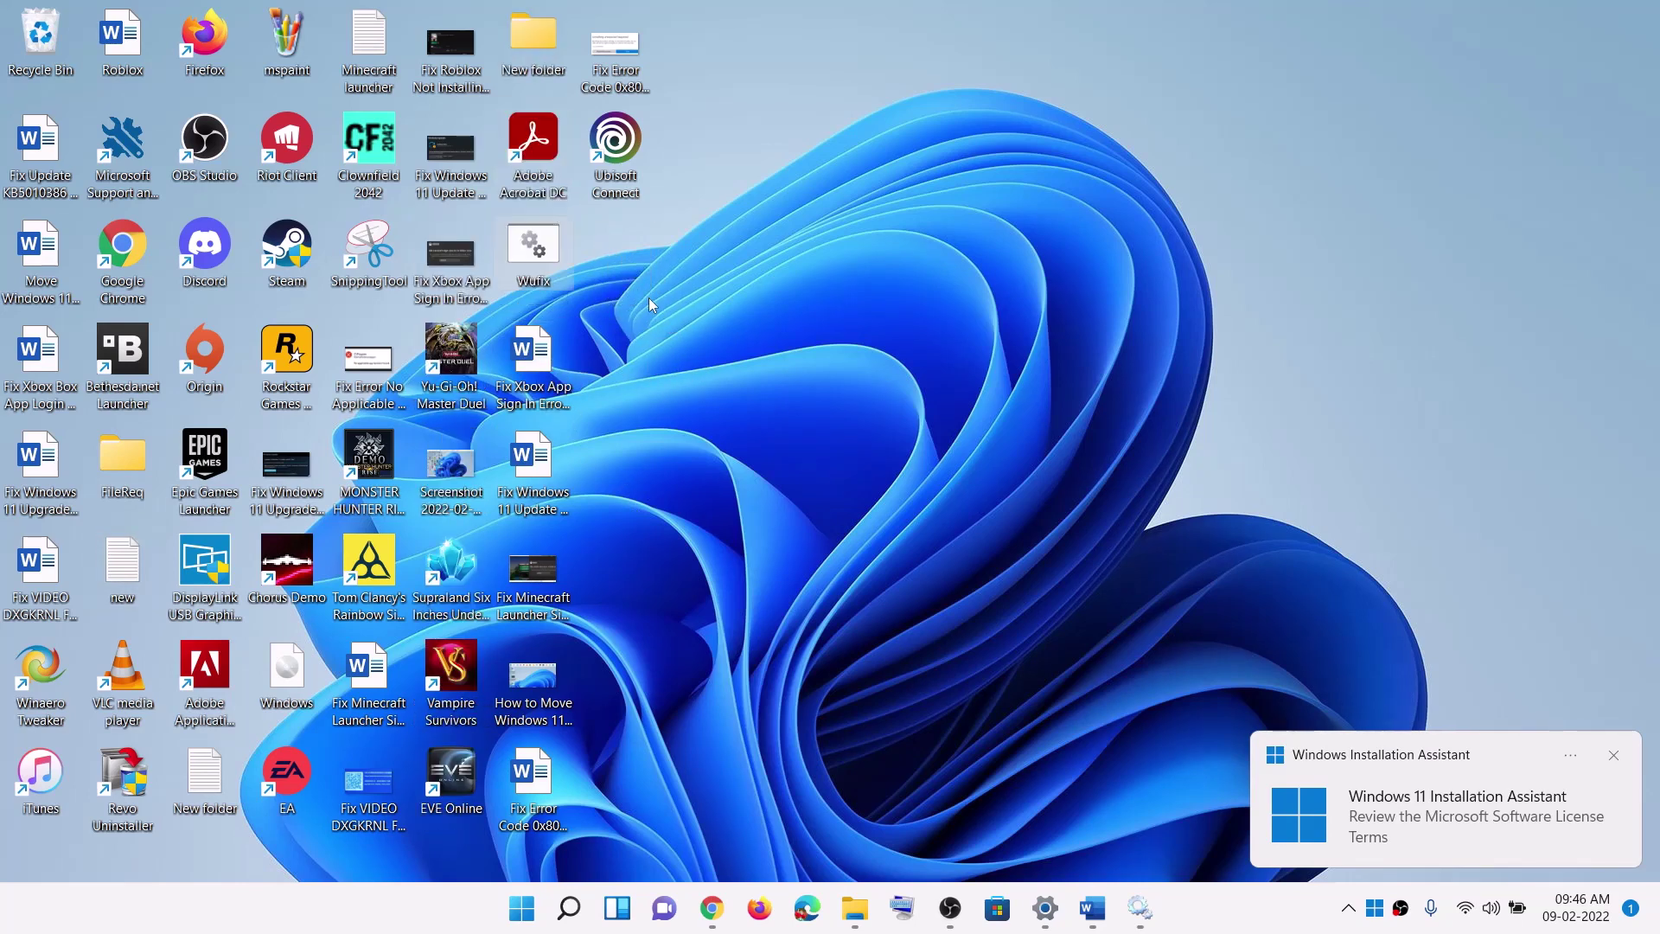
right_click(539, 251)
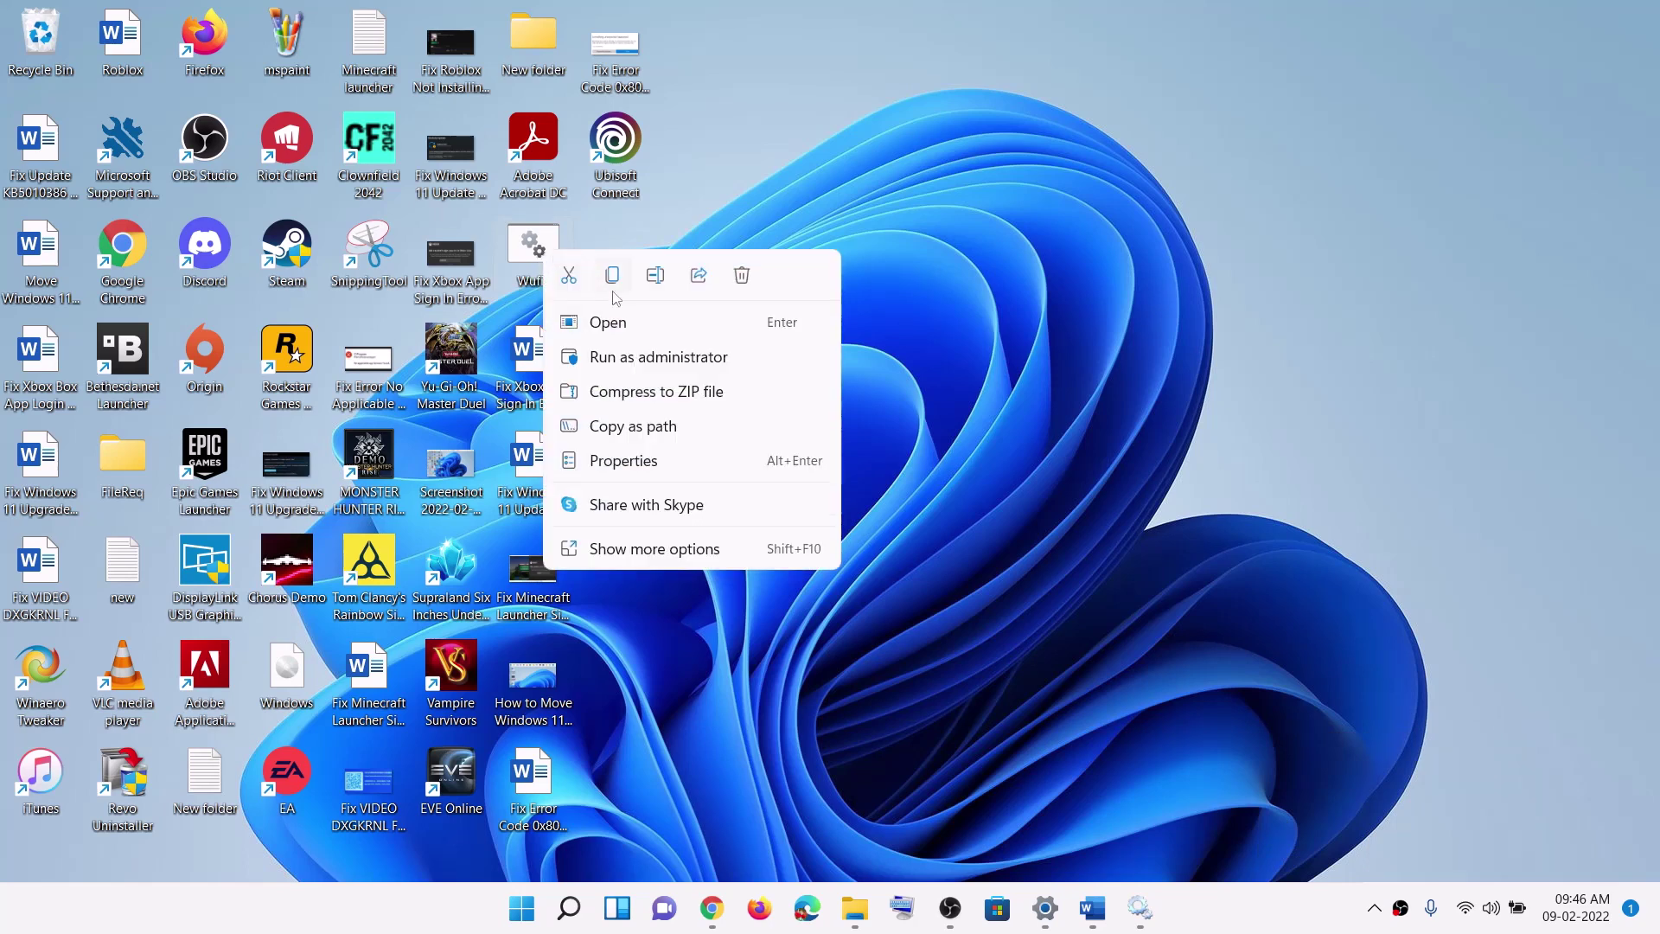
click(696, 360)
click(806, 617)
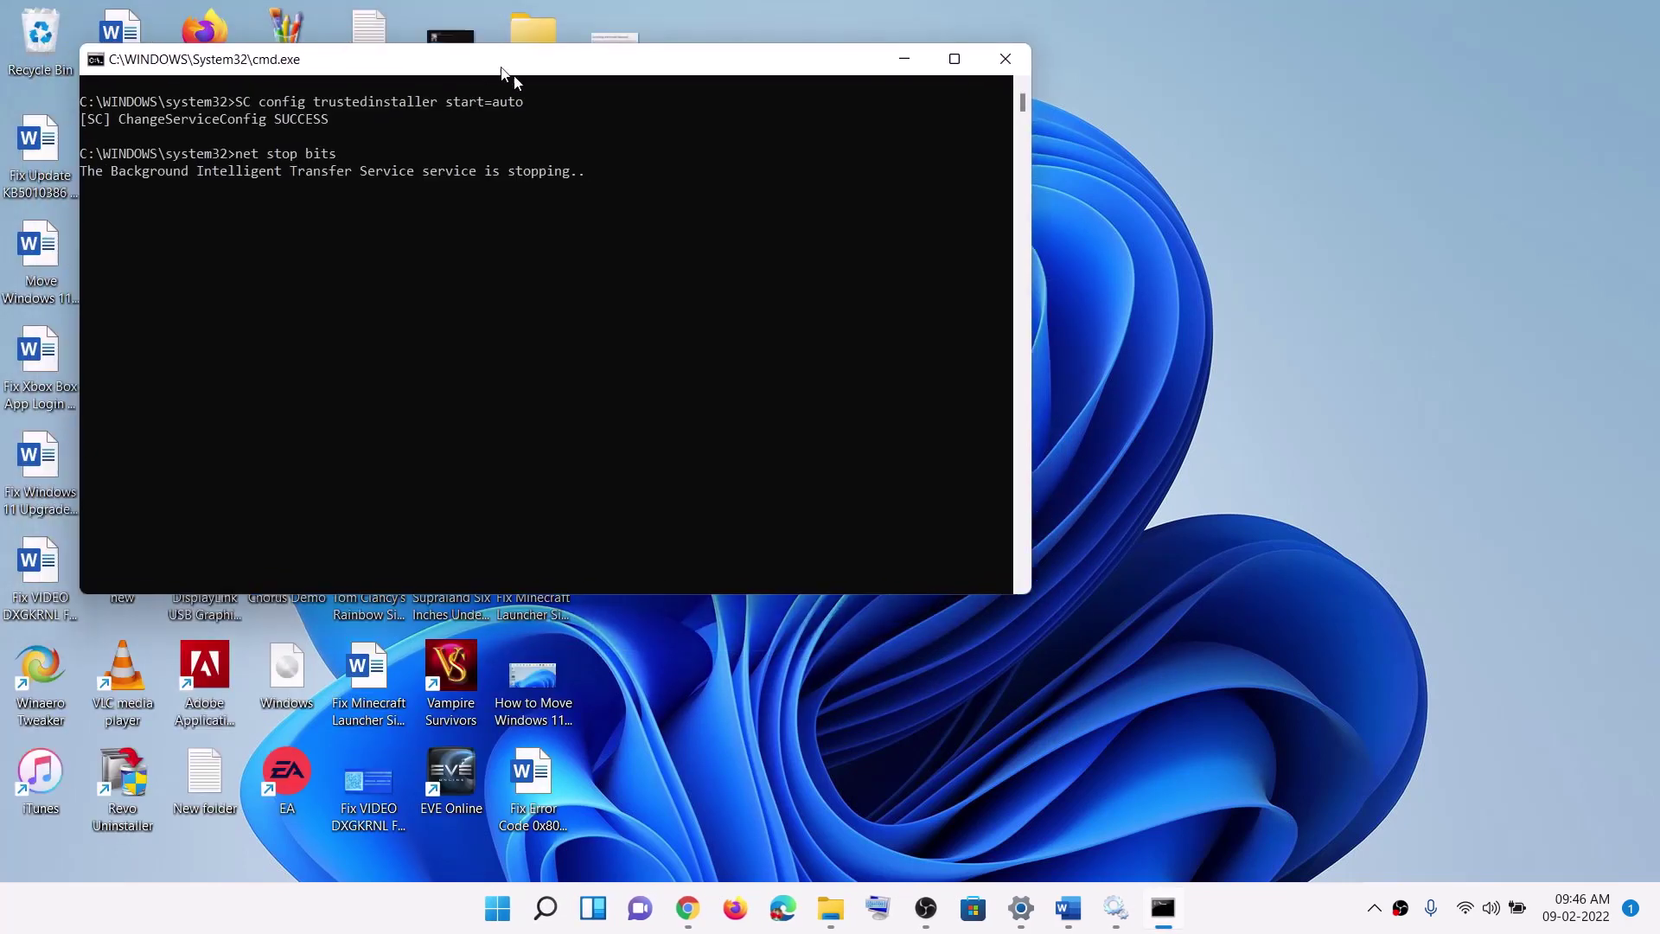
drag(516, 69, 586, 200)
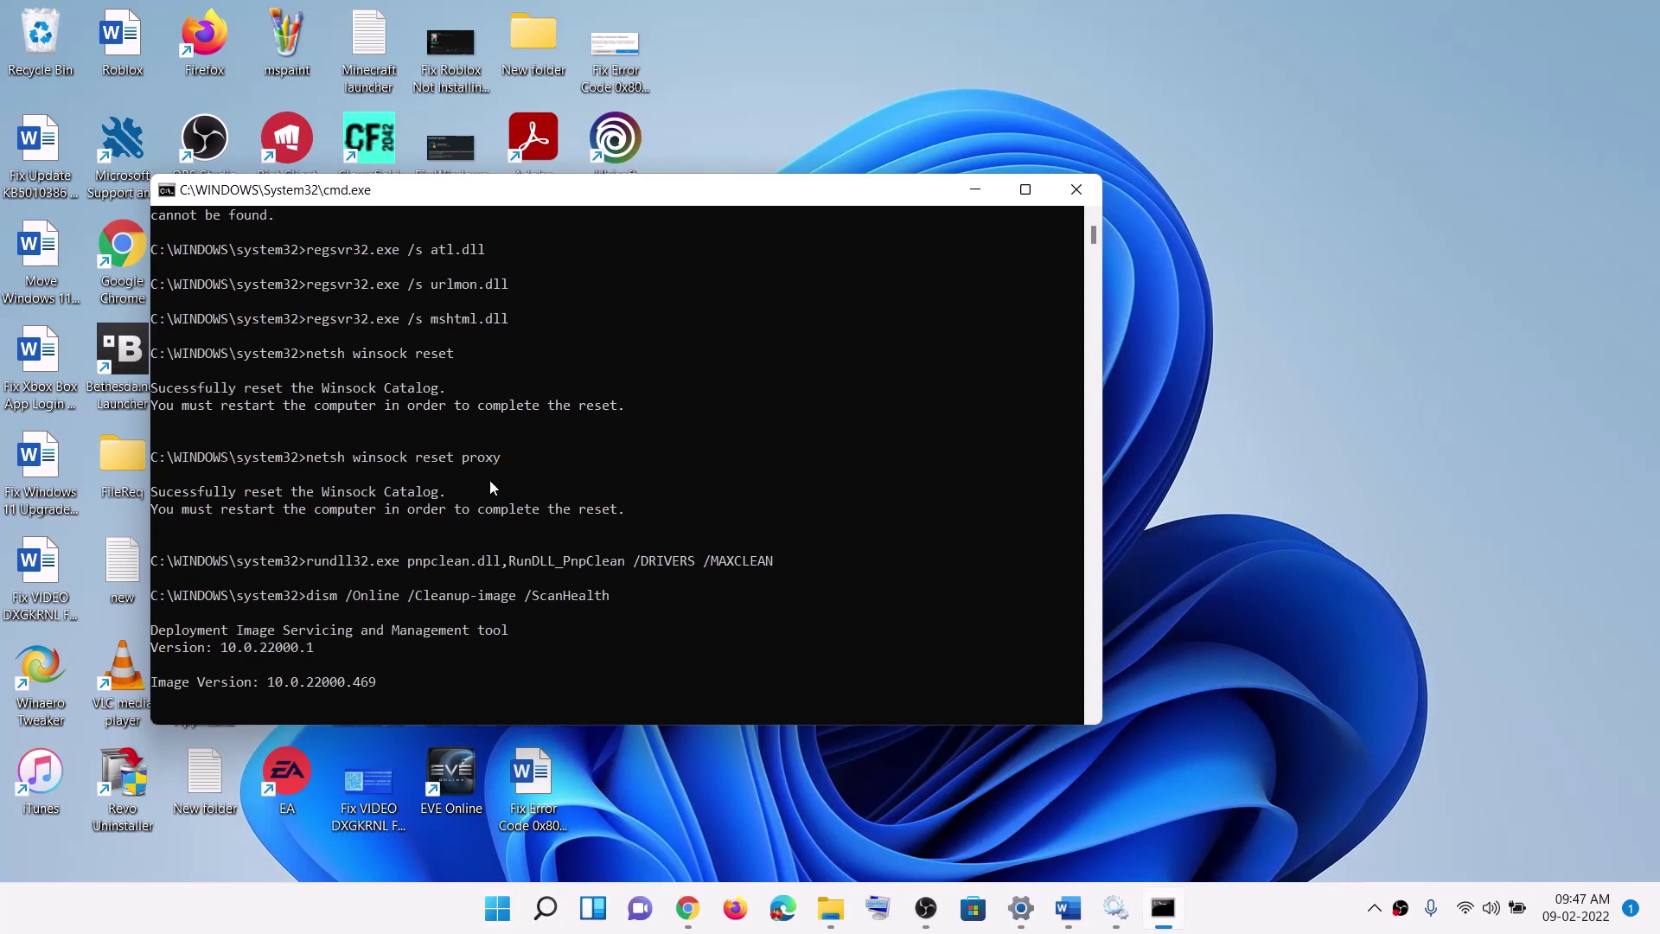
click(506, 918)
click(1098, 833)
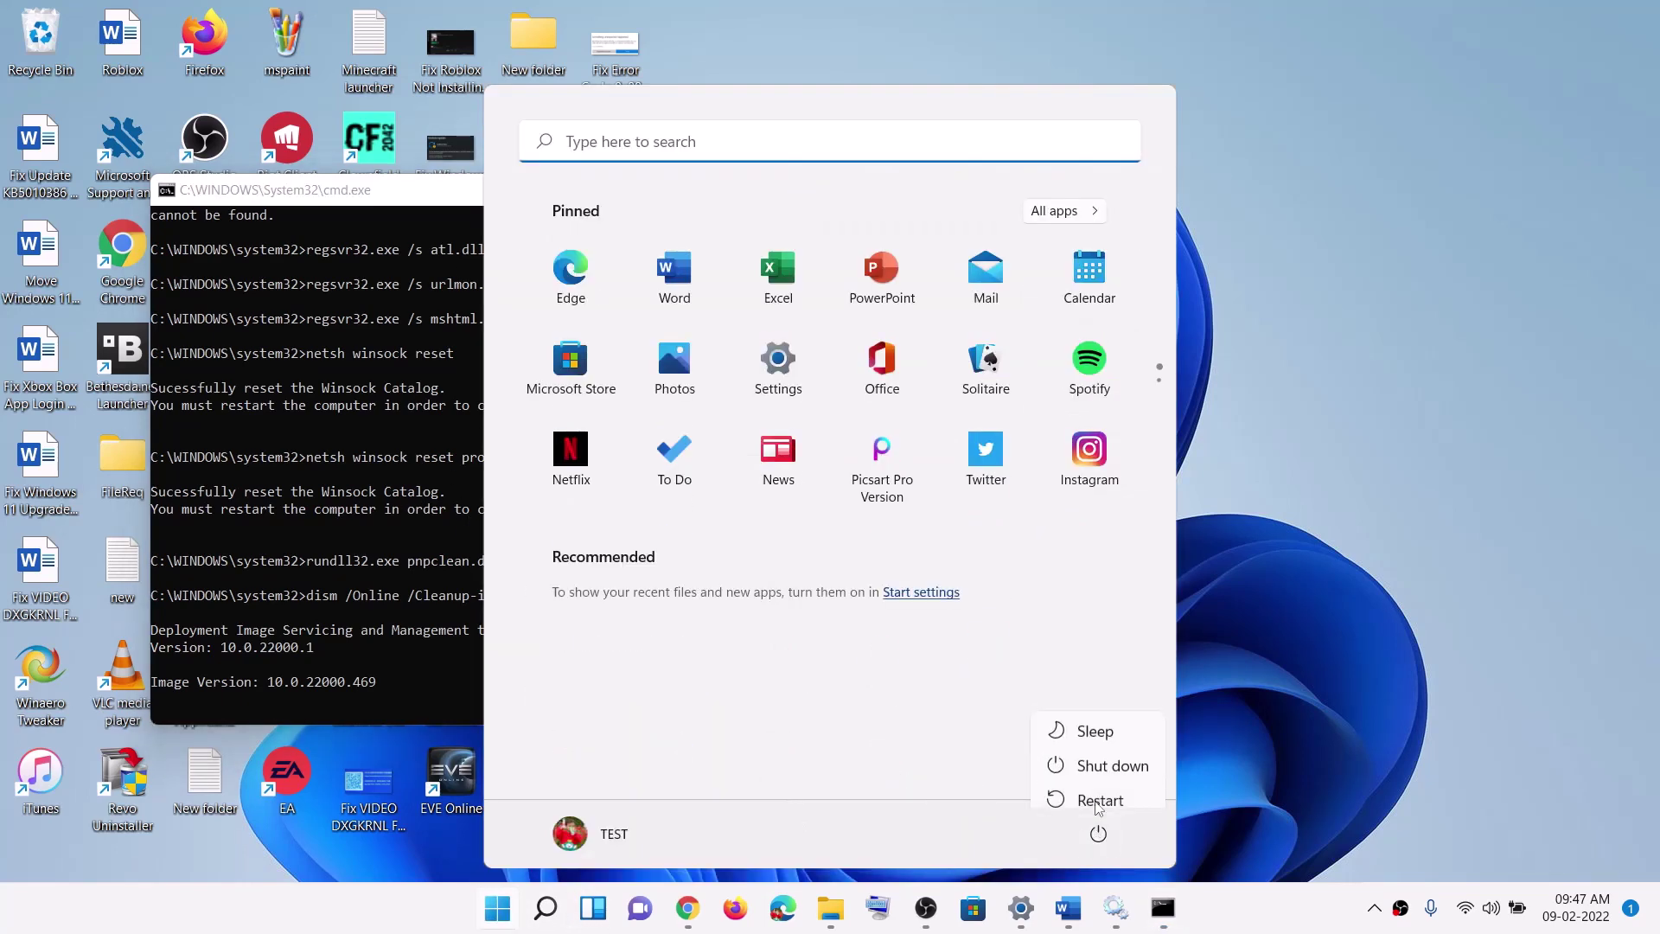
- In the Word guide, go to 'Step 5) Use Media Creation Tool' and follow its microsoft.com software-download link
click(1069, 908)
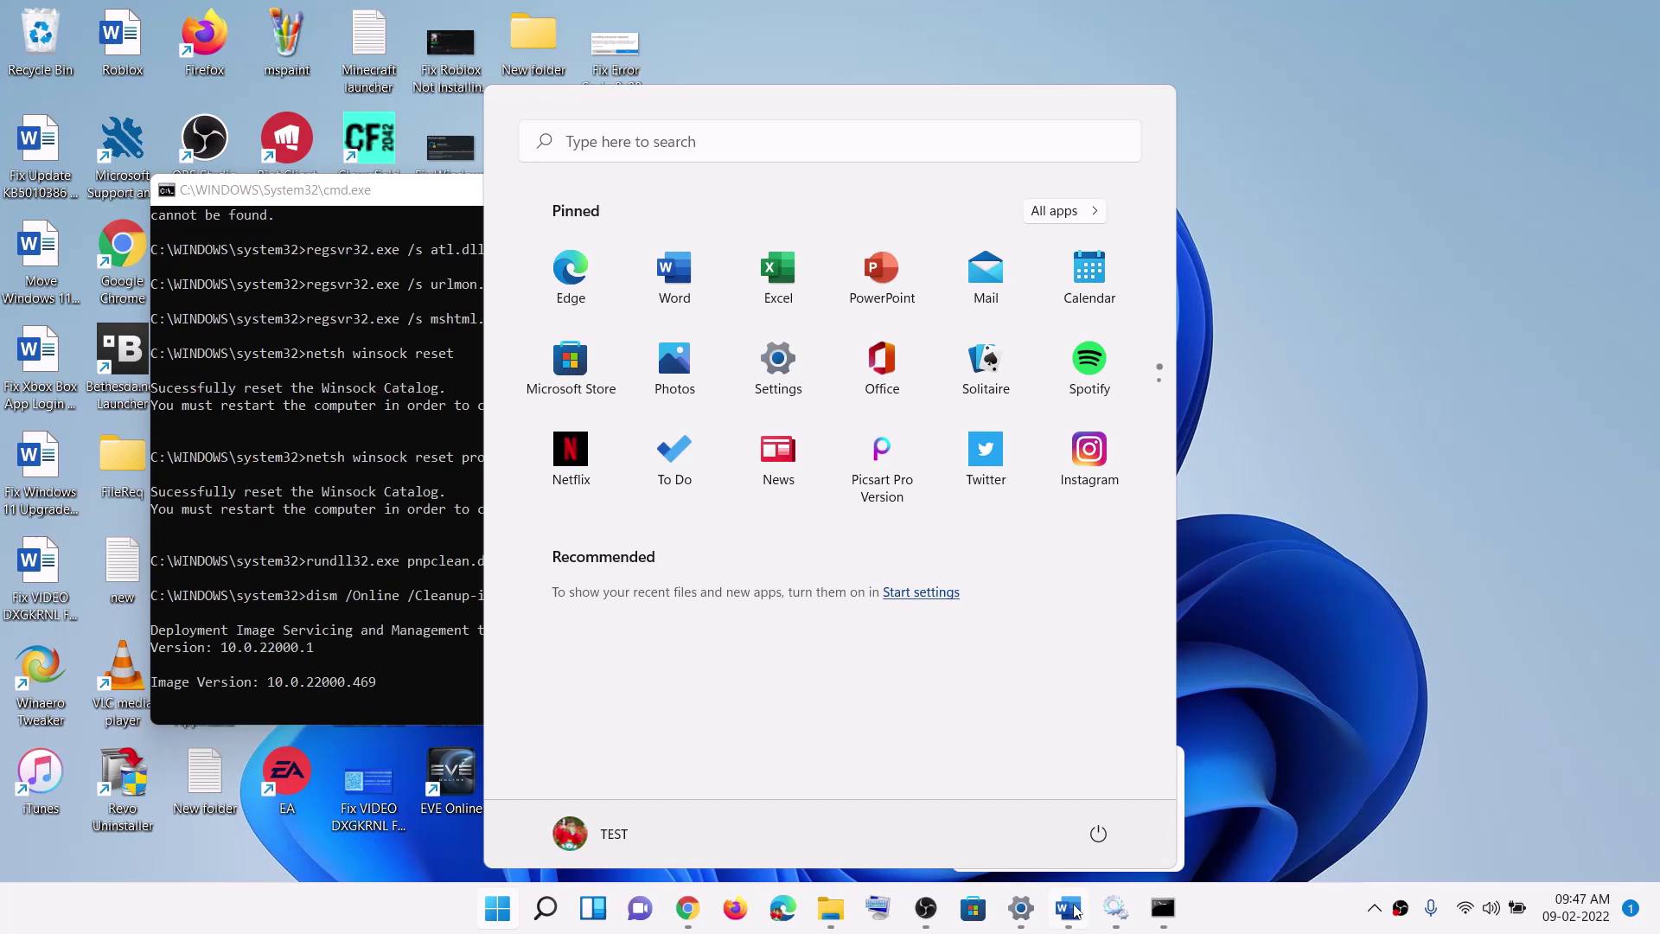
scroll(615, 537, down, 6)
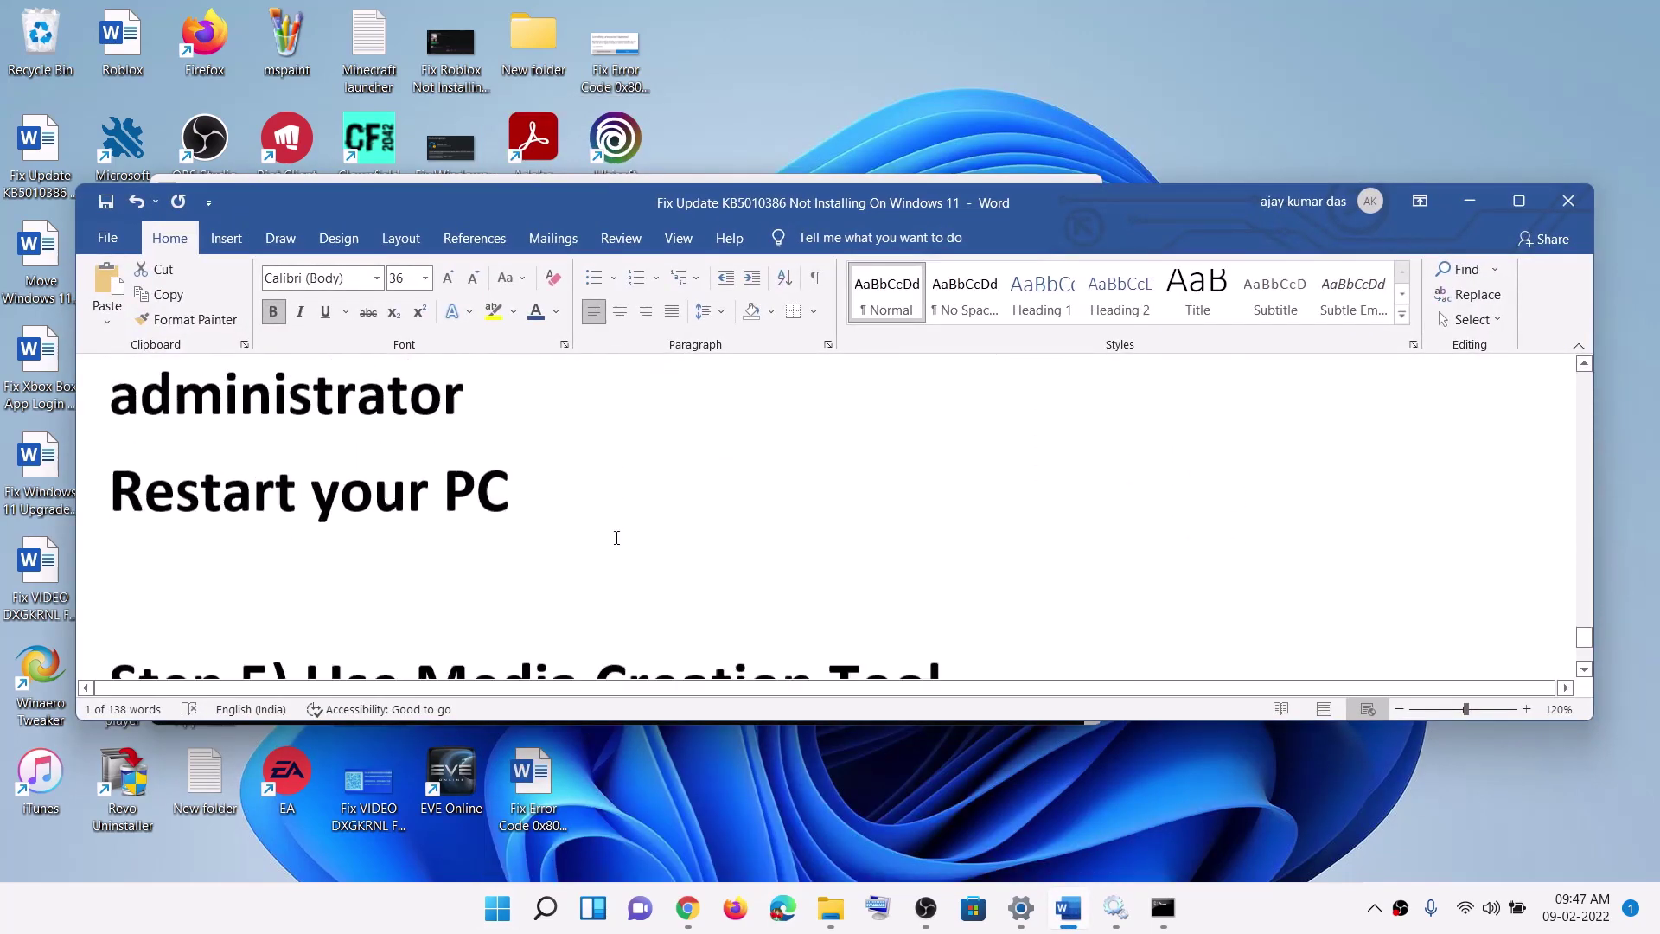
drag(293, 501, 951, 501)
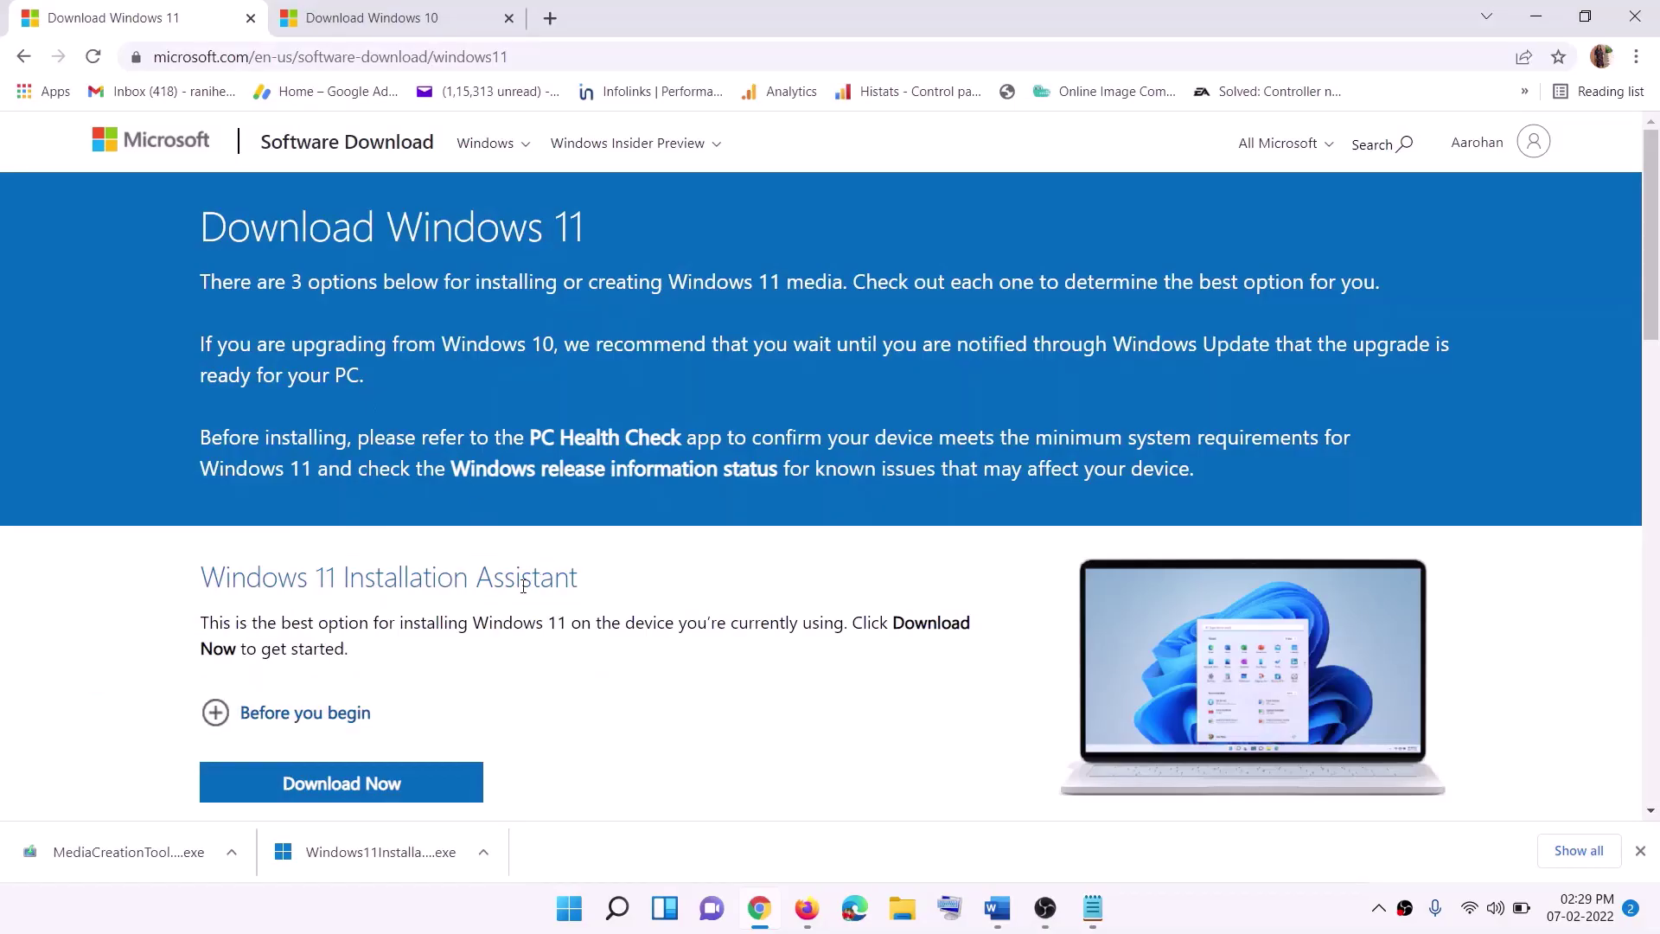
scroll(524, 586, down, 5)
drag(311, 512, 480, 513)
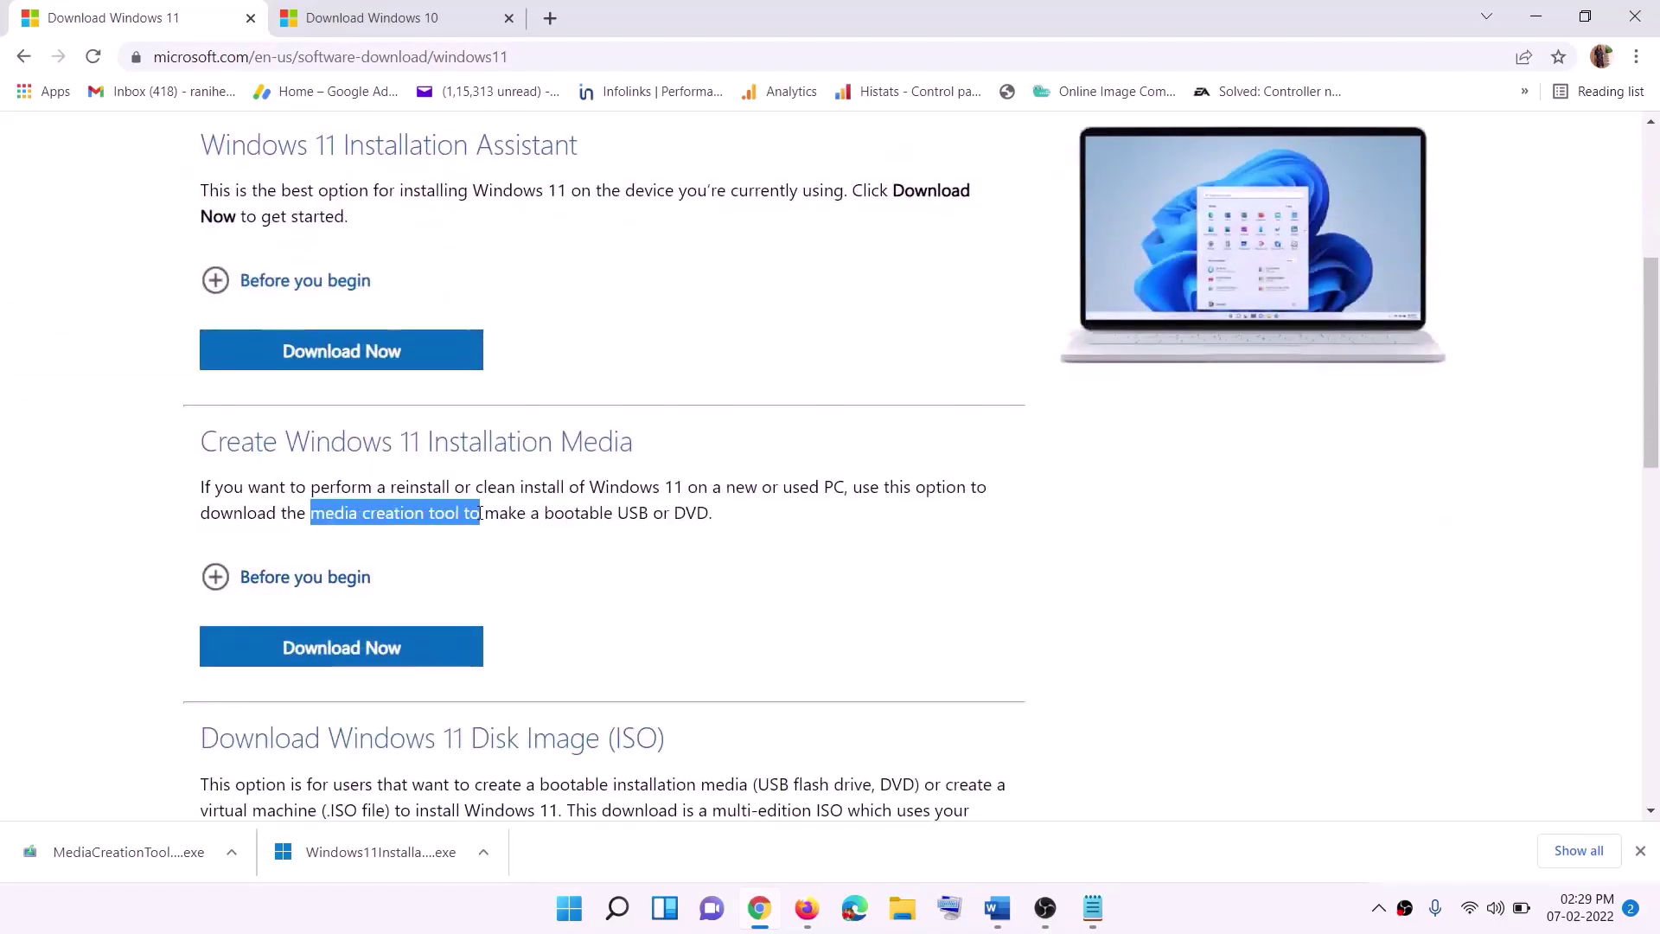
- Download MediaCreationTool.exe from Create Windows 11 Installation Media and run it, approving the UAC prompt
click(329, 659)
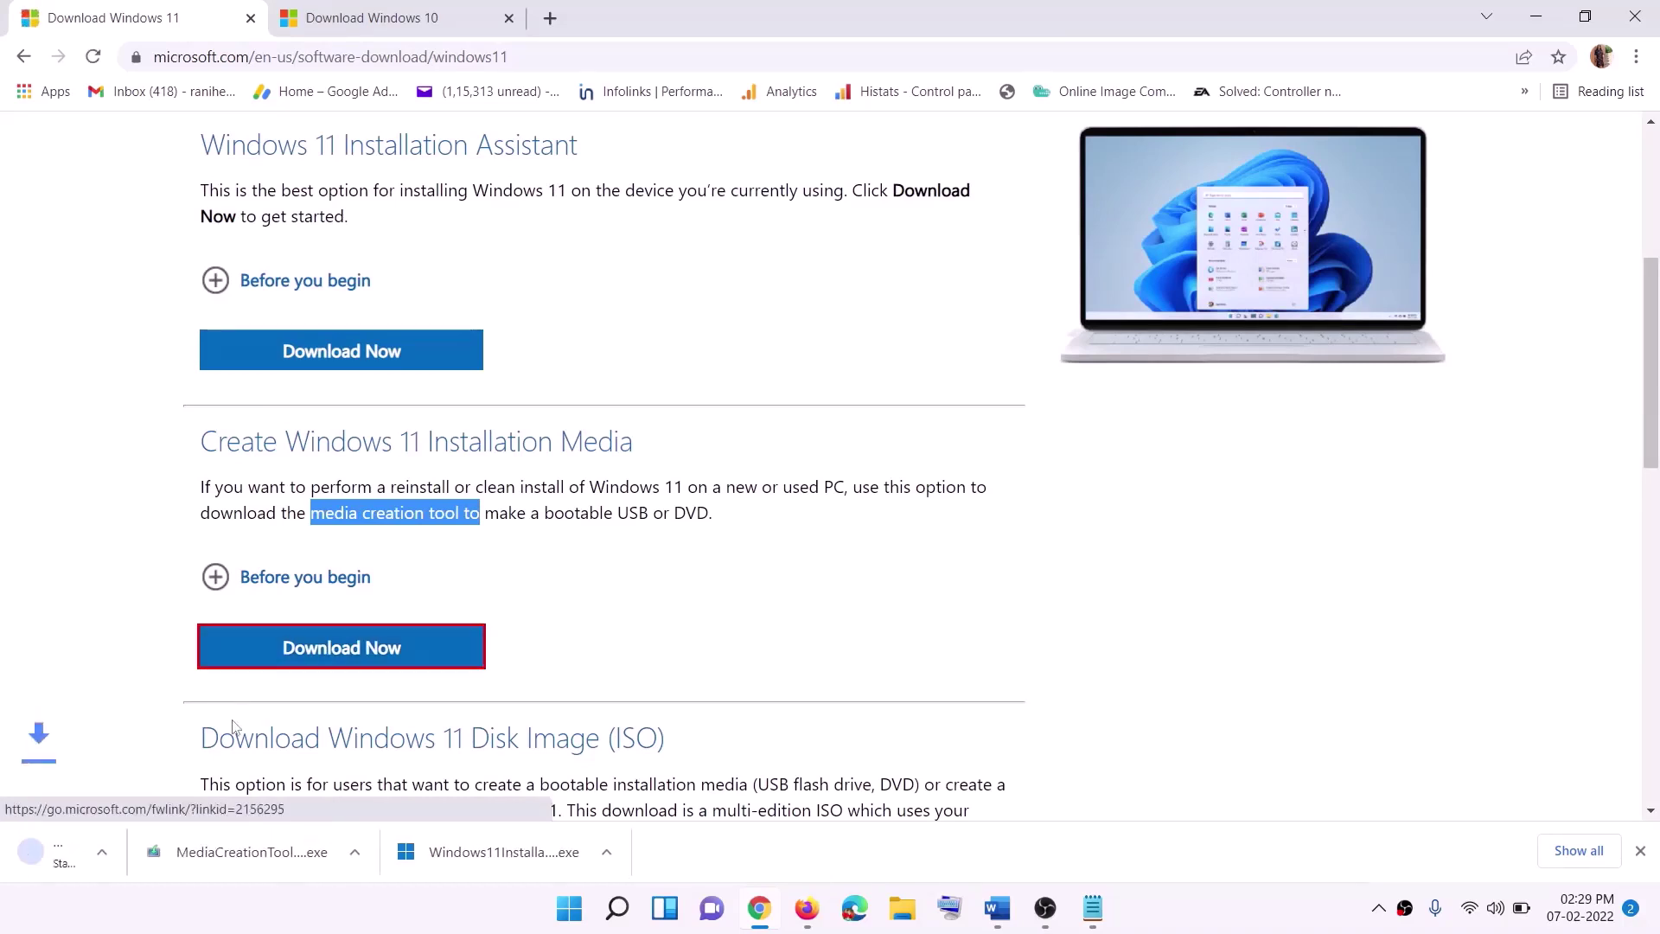
click(112, 858)
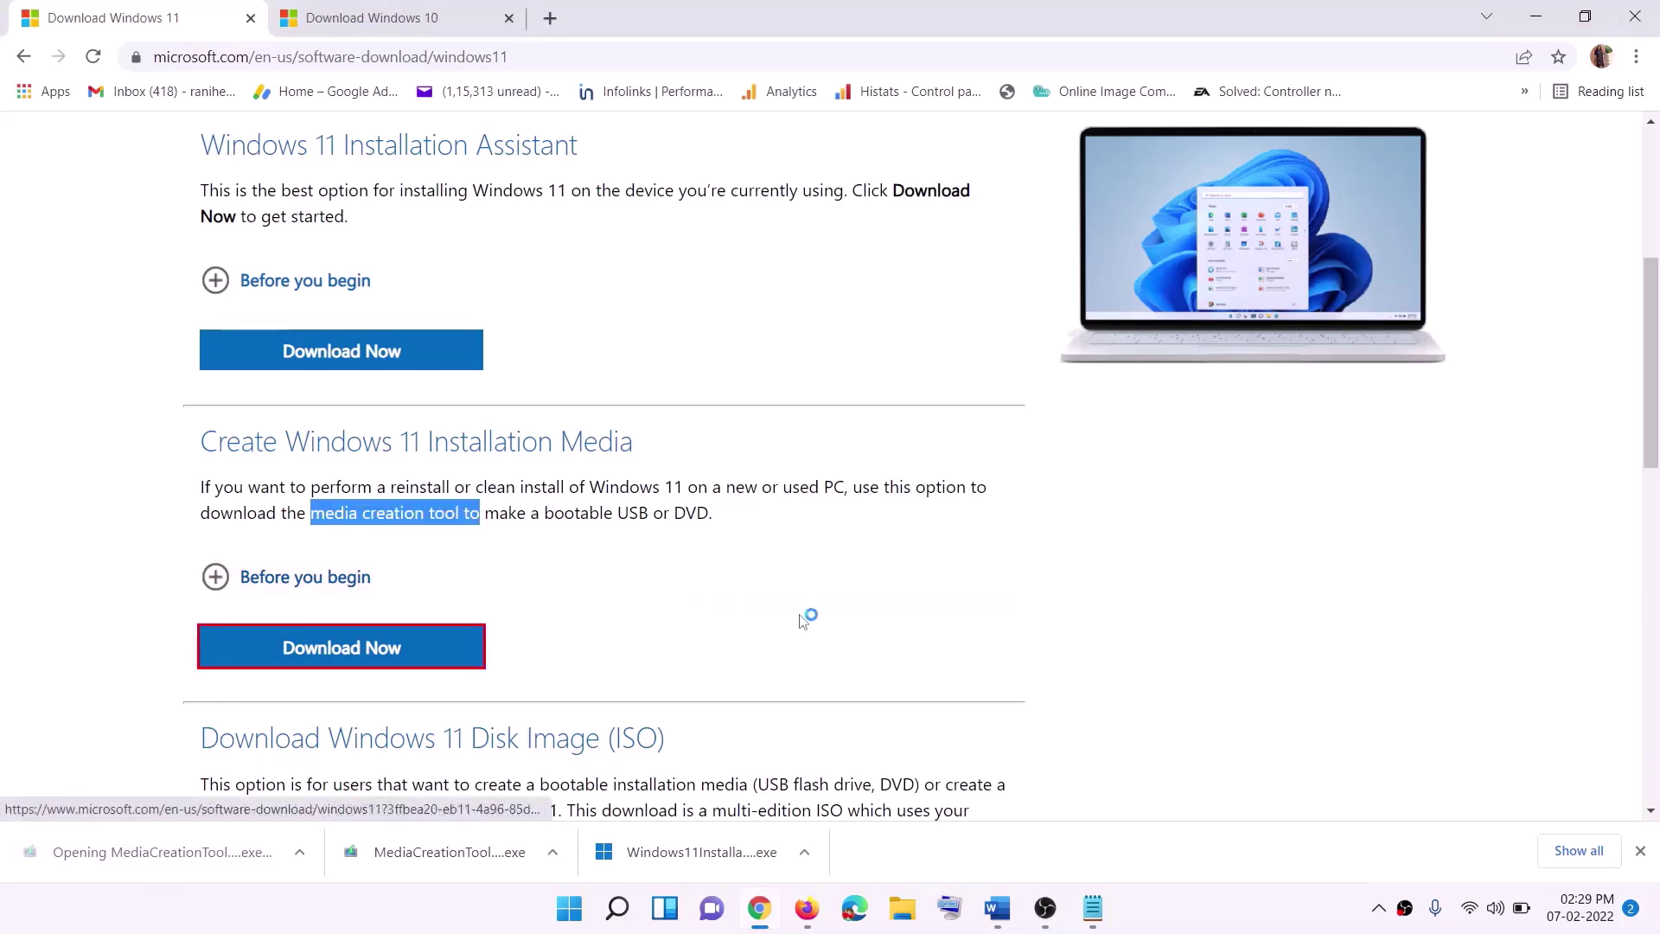
click(742, 639)
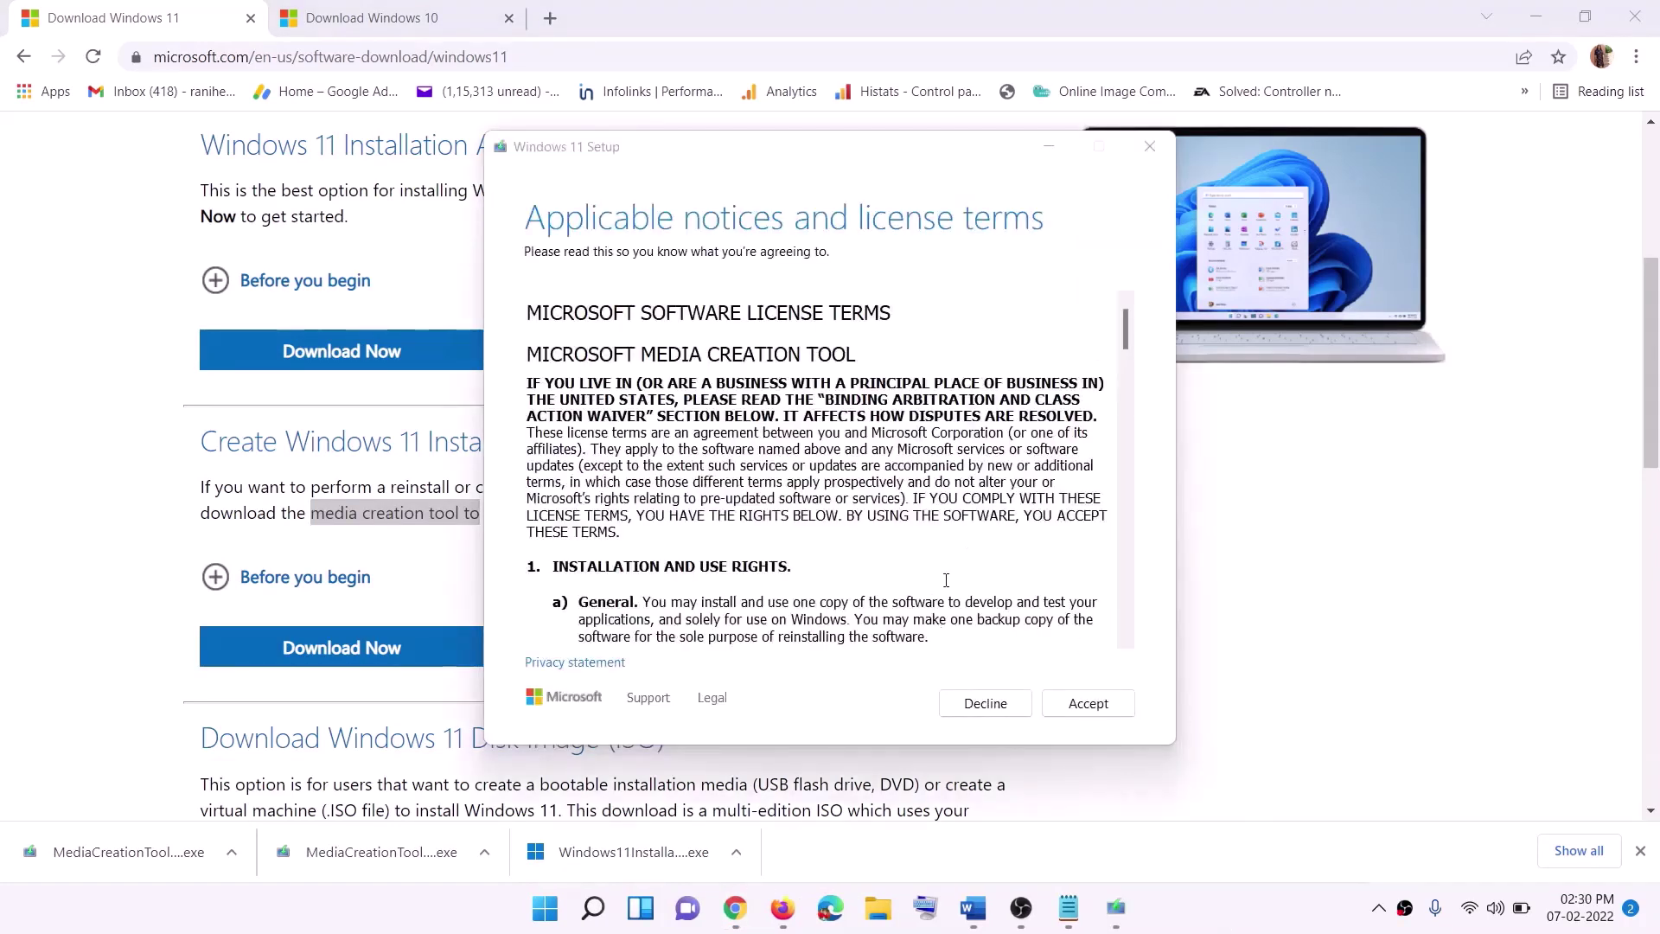
- Accept the license terms, keep the recommended edition, and create an ISO named Windows on the Desktop
click(1071, 704)
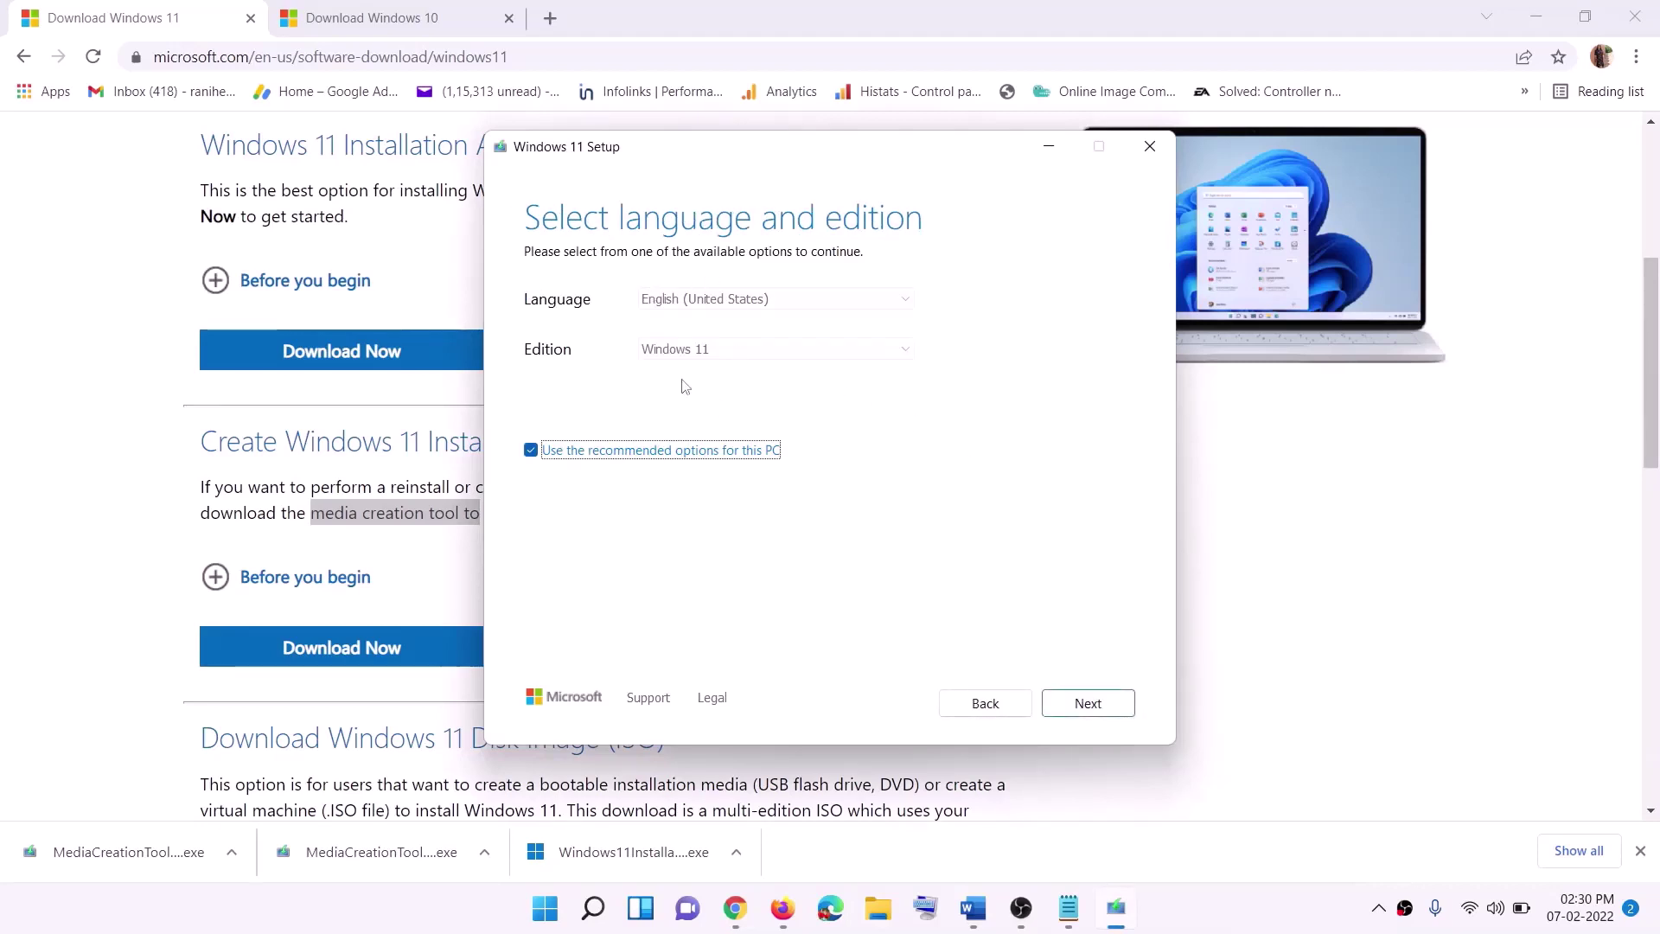
click(1077, 702)
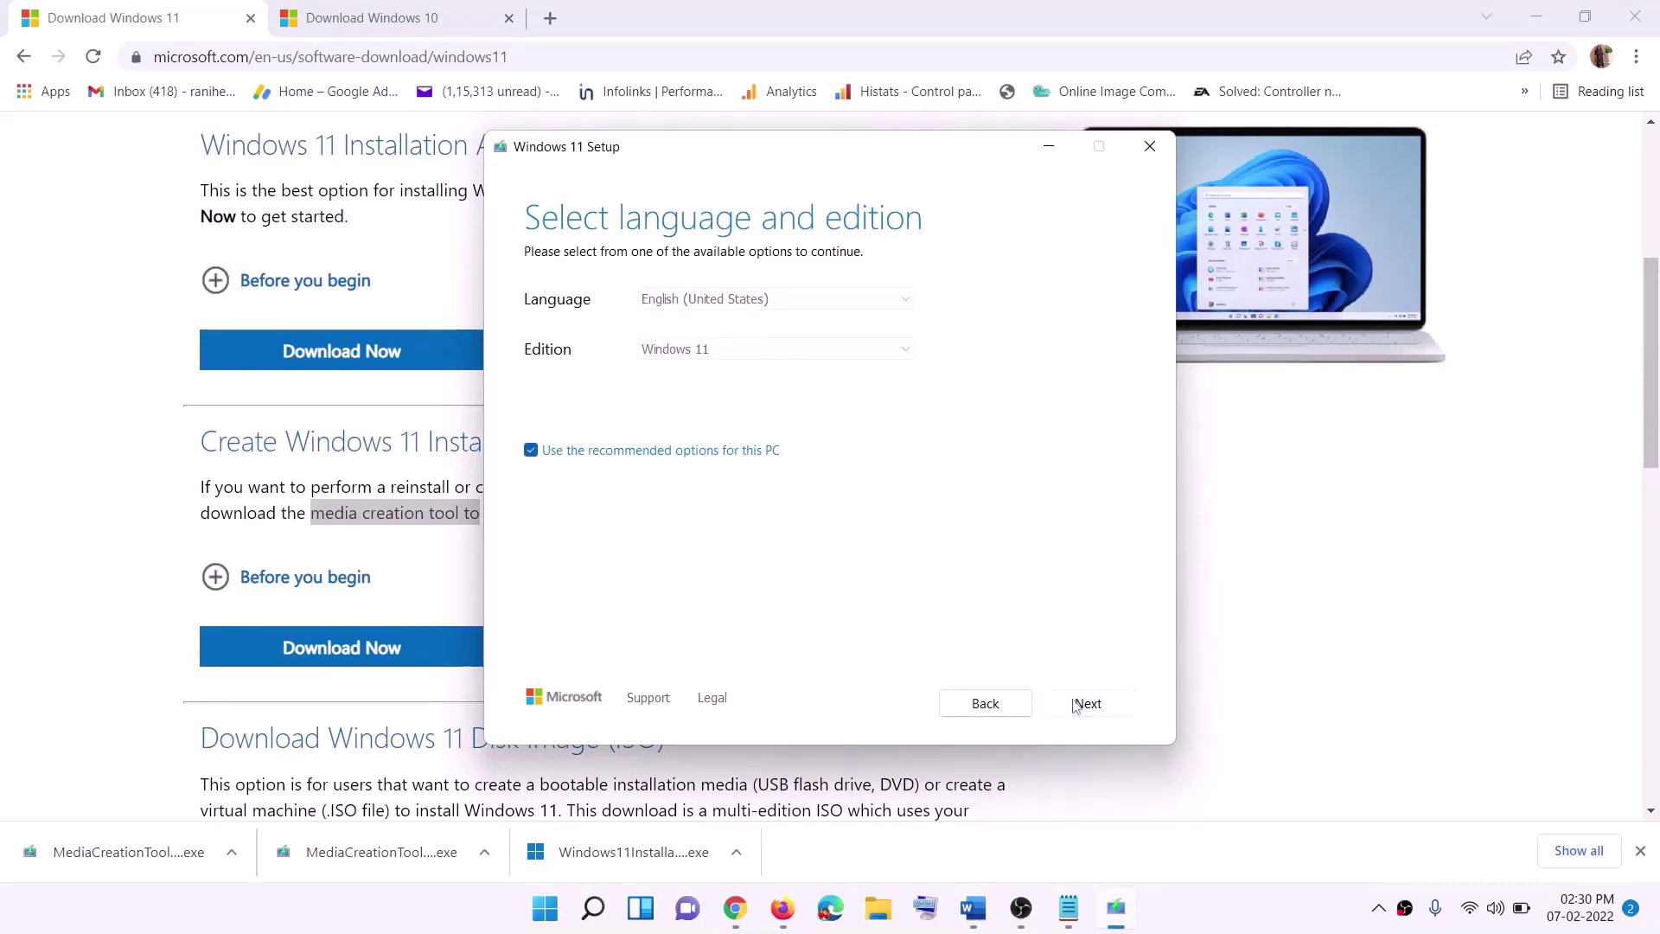
click(558, 373)
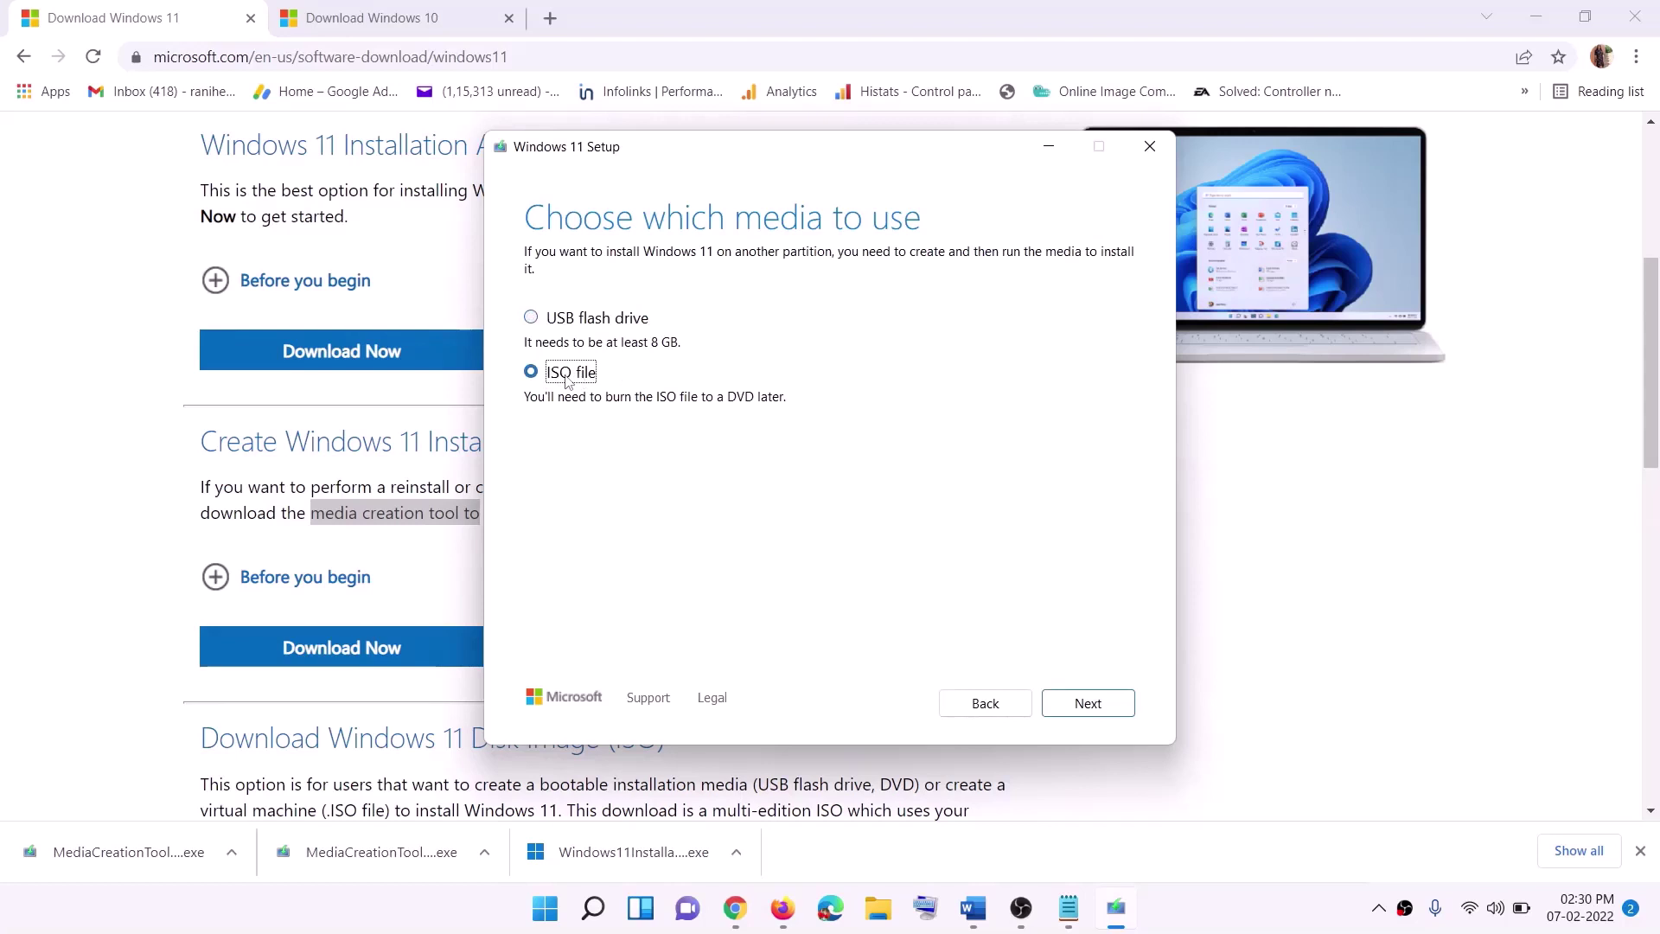
click(1096, 702)
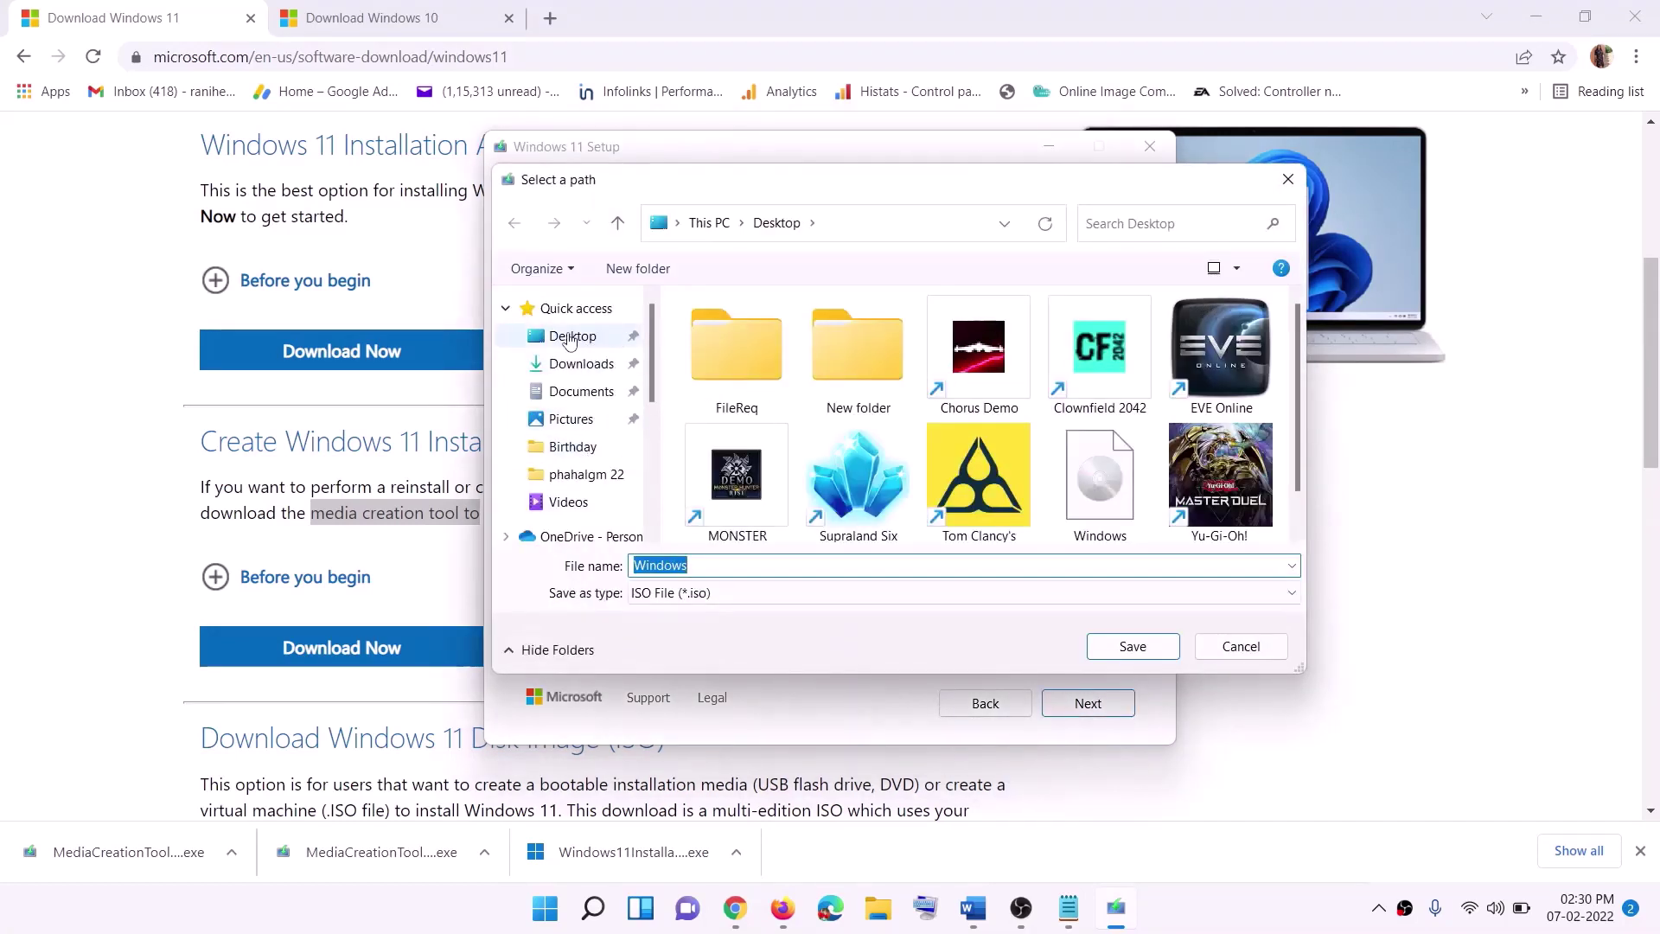
click(568, 341)
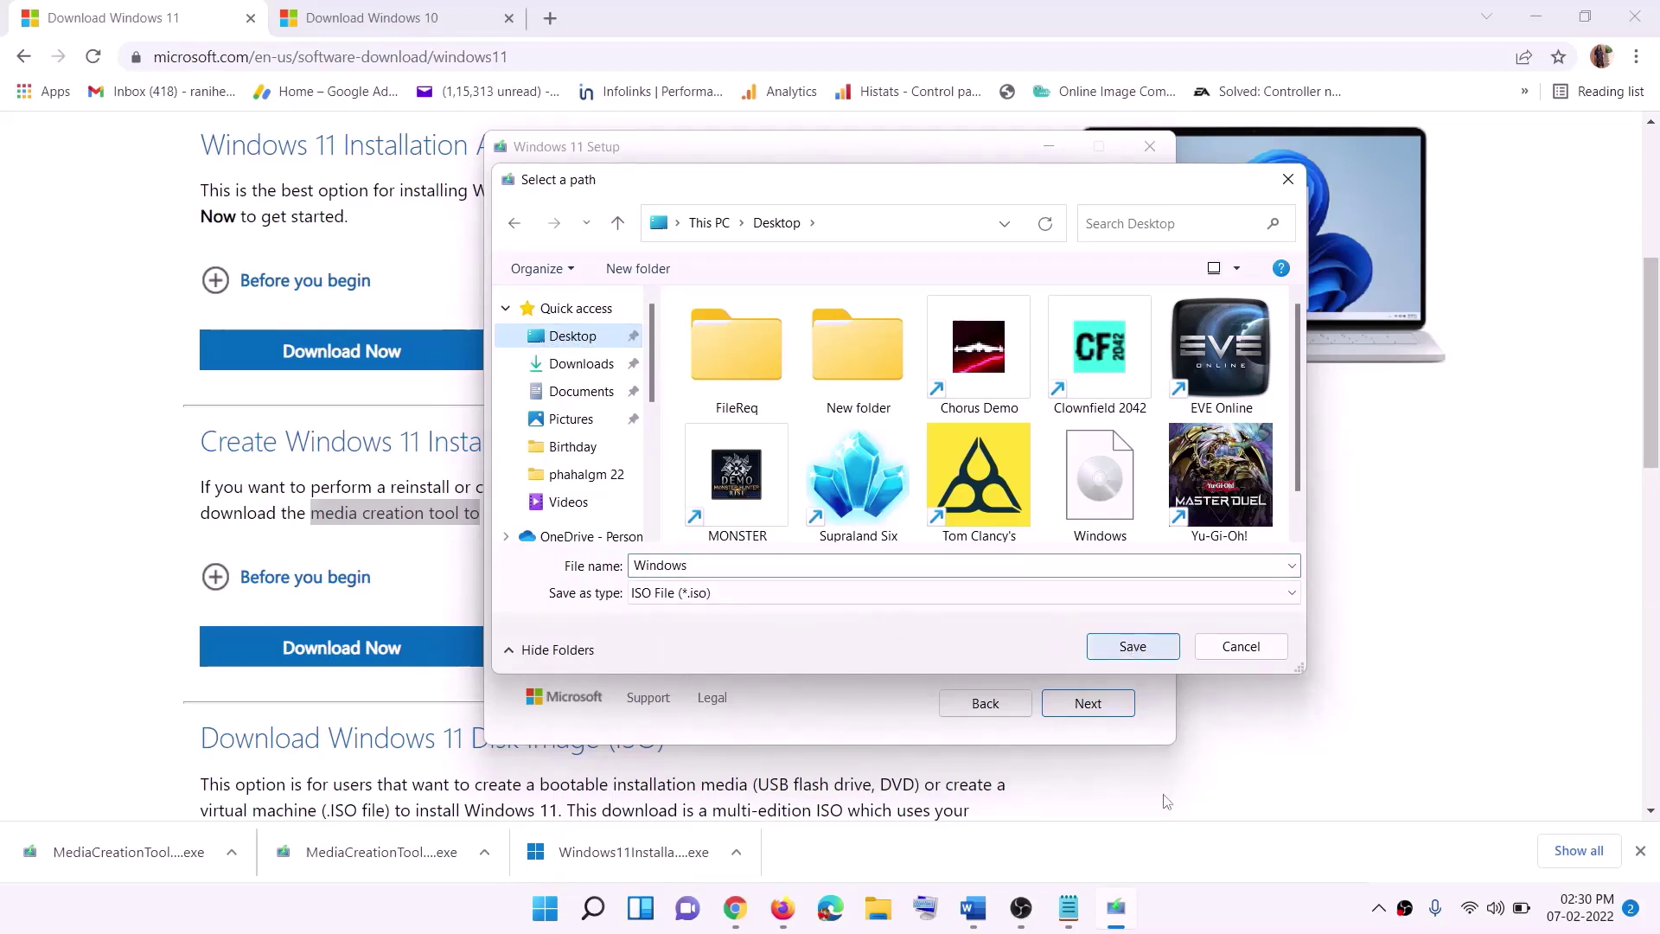
click(1172, 905)
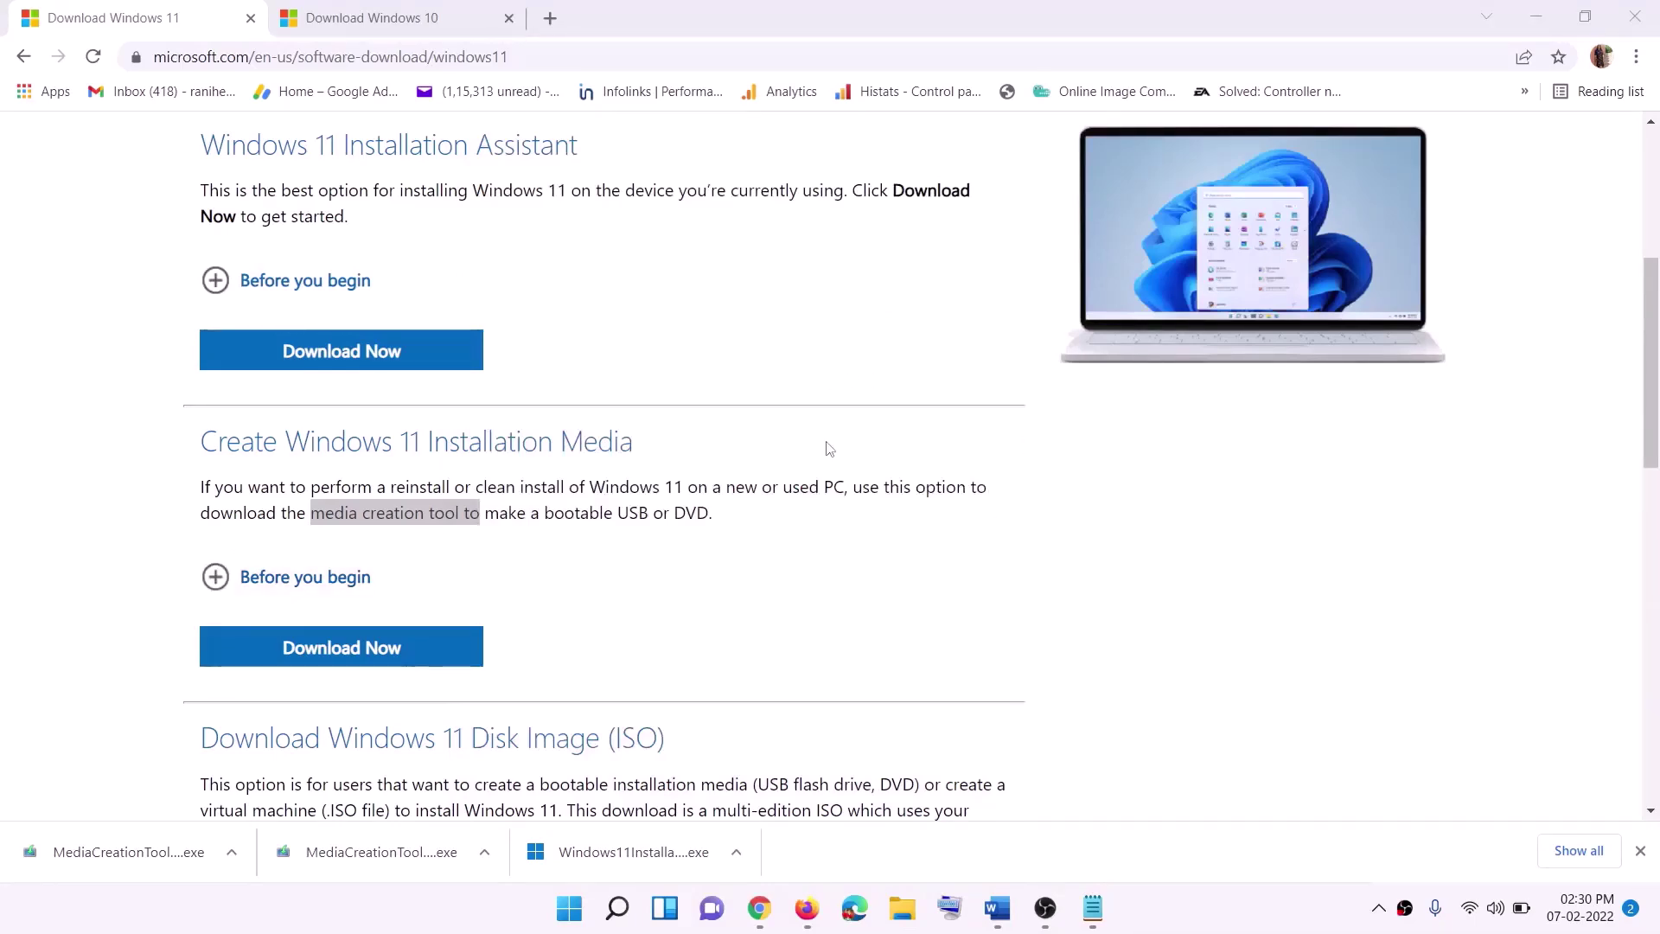
- On the Desktop, place the Windows ISO icon beside Firefox and mount it as a drive
key(super+d)
drag(394, 43, 536, 467)
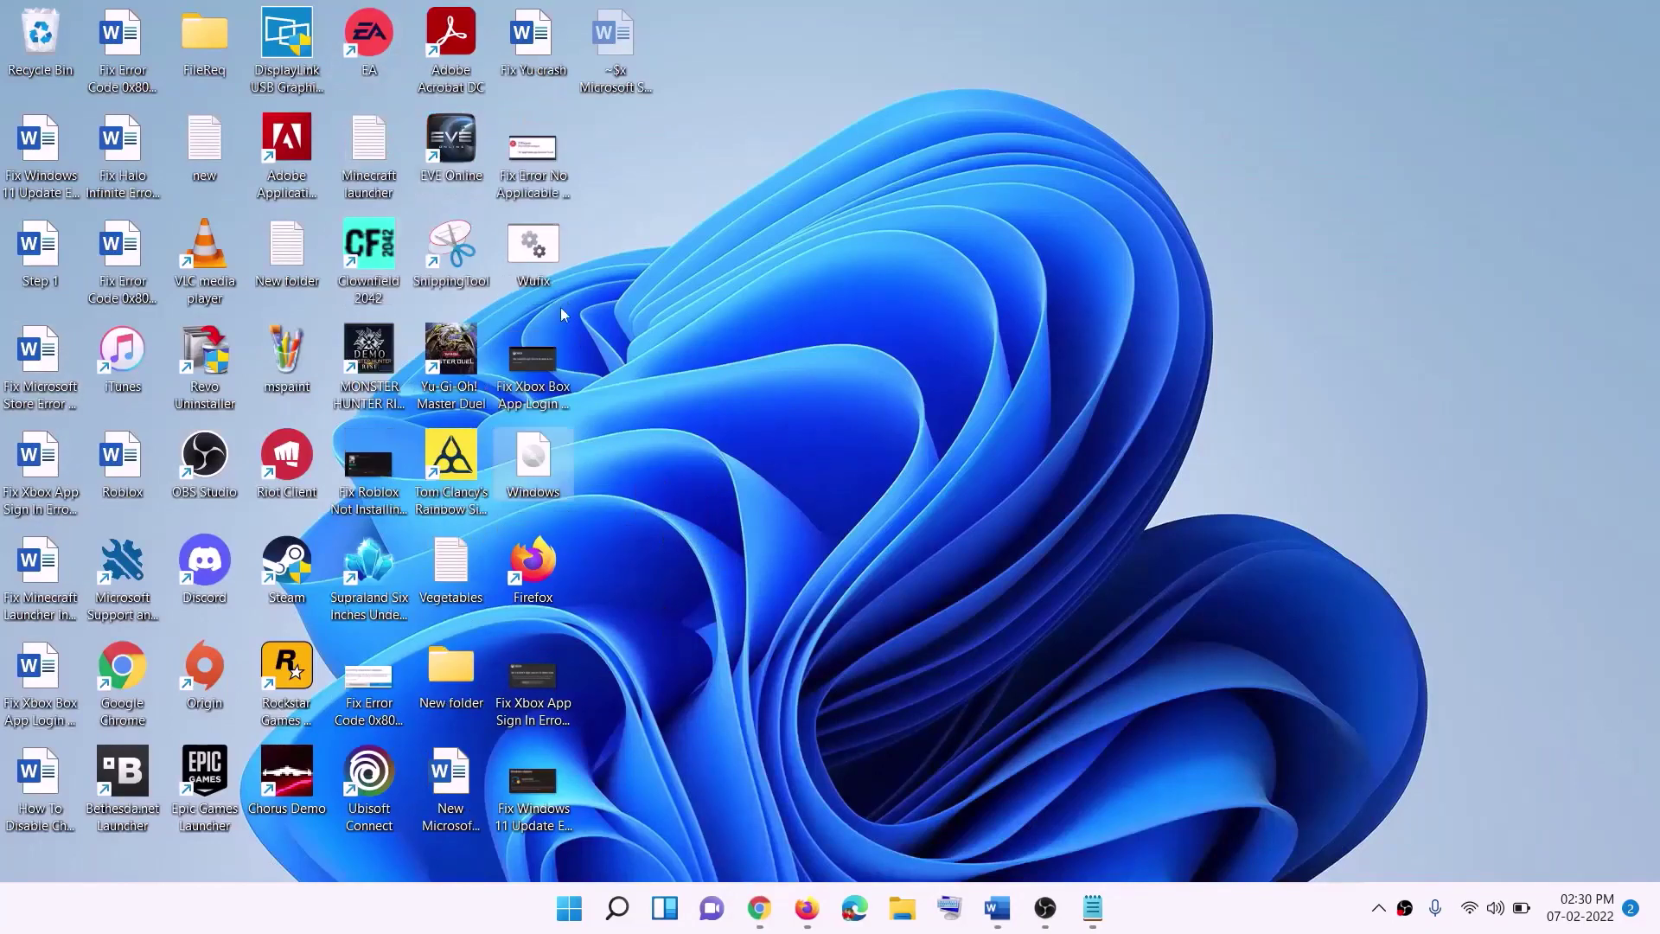
double_click(535, 462)
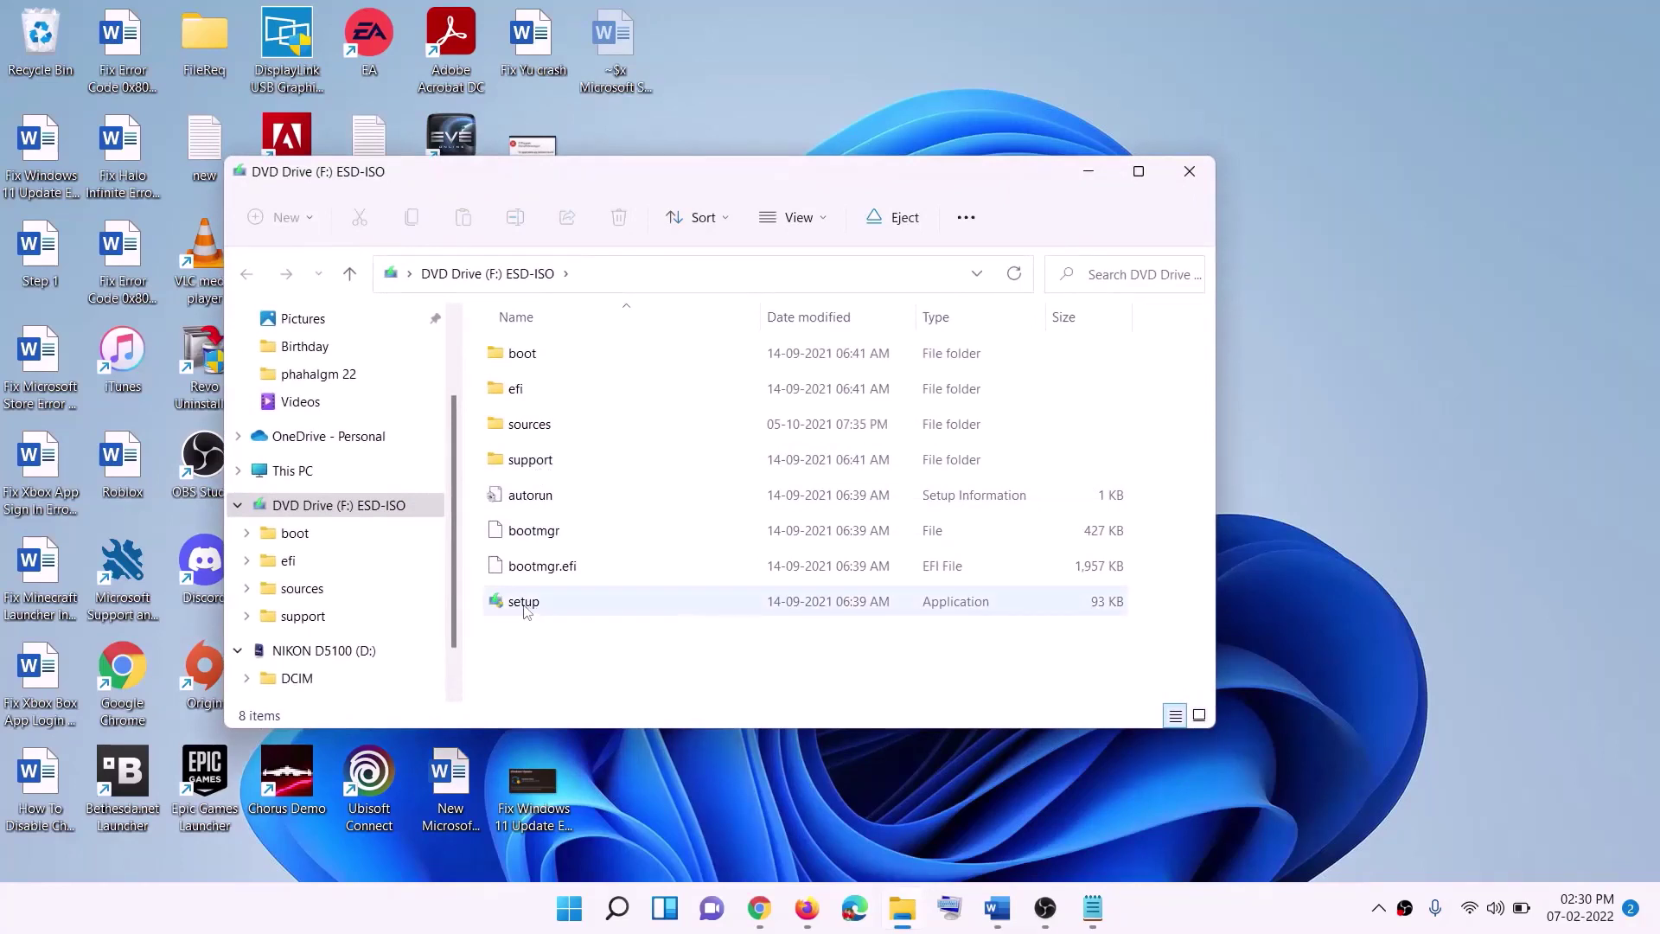
- Launch setup from the mounted ISO, approve UAC, and continue past the Install Windows 11 screen
click(527, 604)
double_click(567, 602)
click(666, 677)
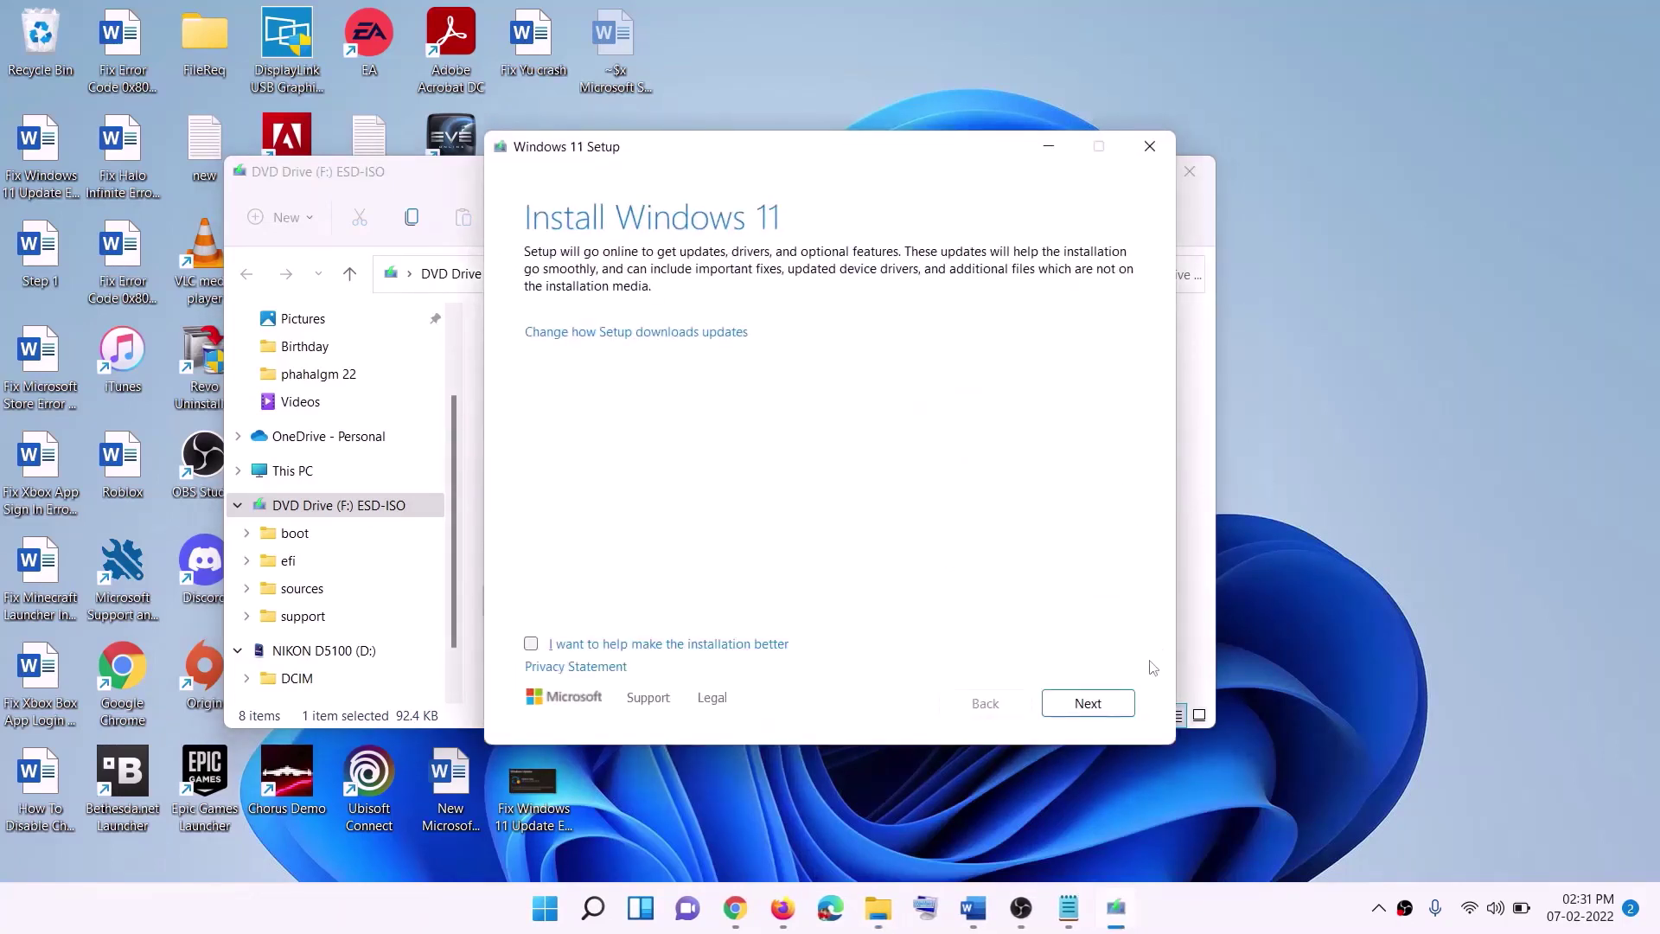
click(1092, 705)
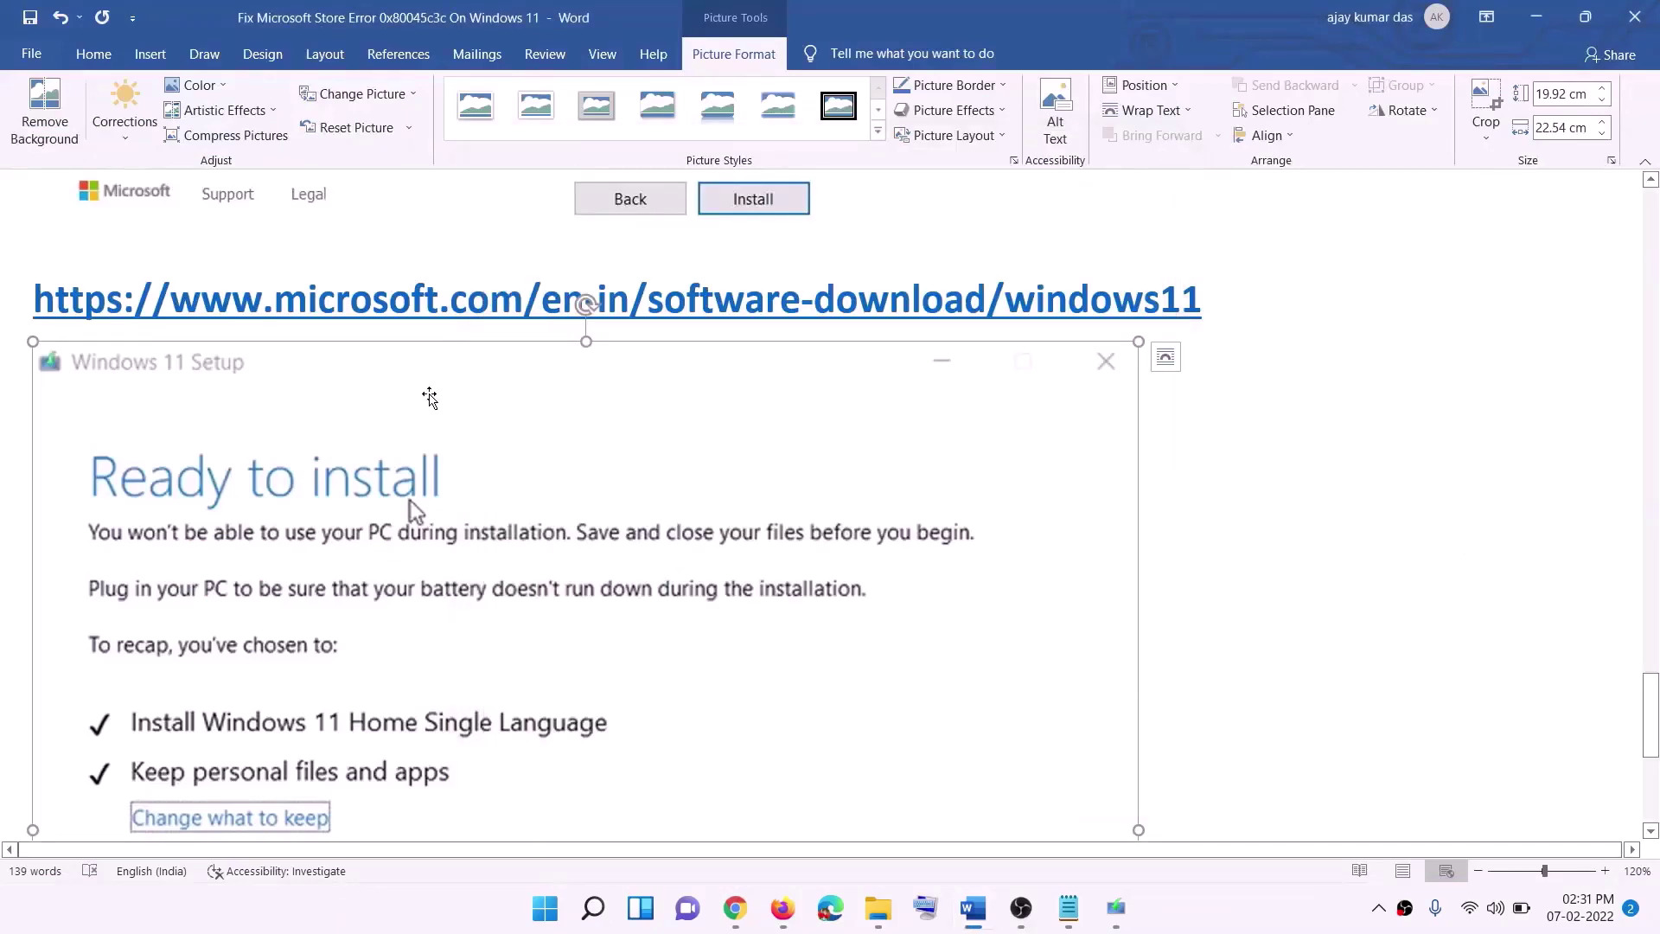
scroll(382, 411, down, 3)
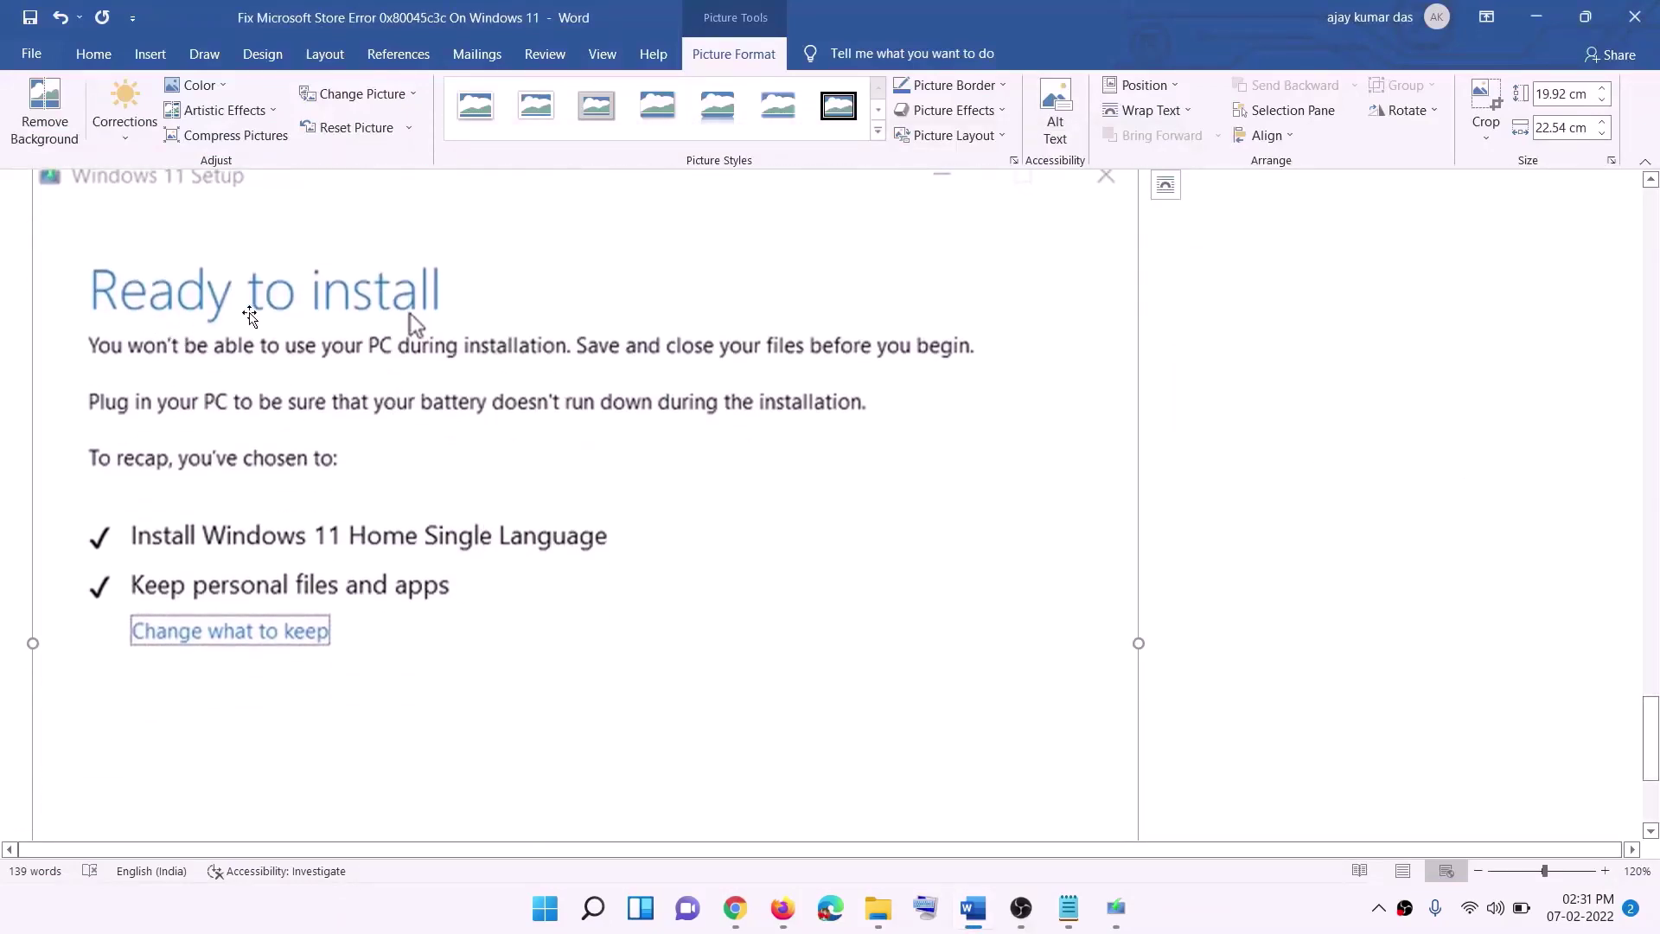
scroll(249, 315, down, 1)
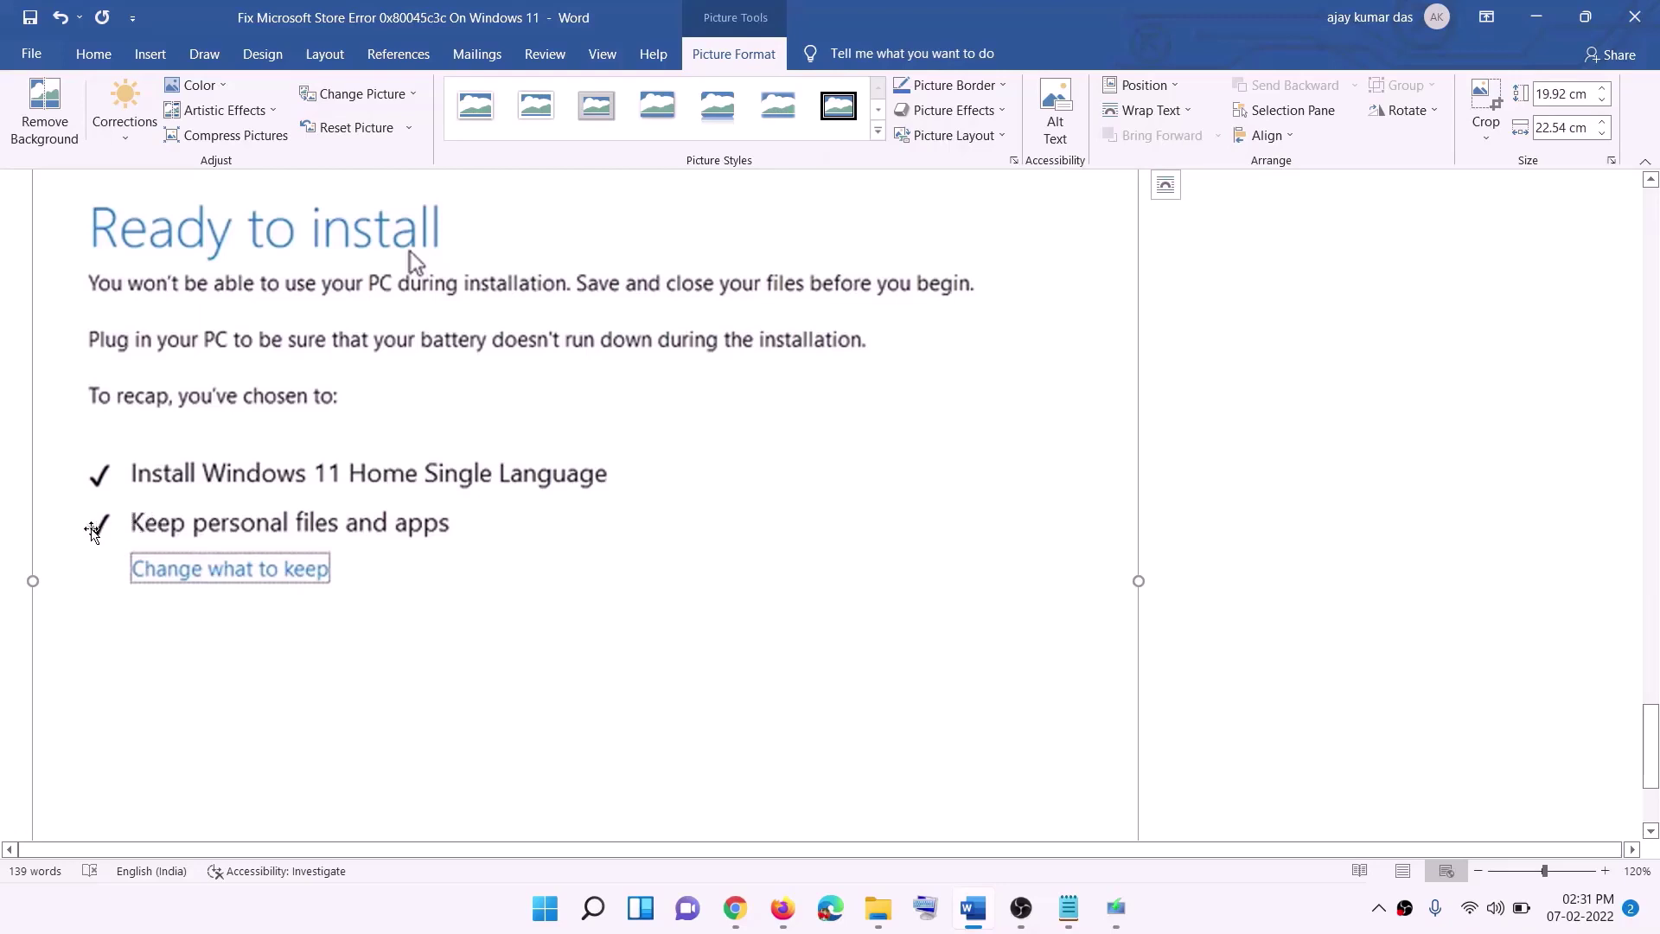
scroll(617, 541, down, 1)
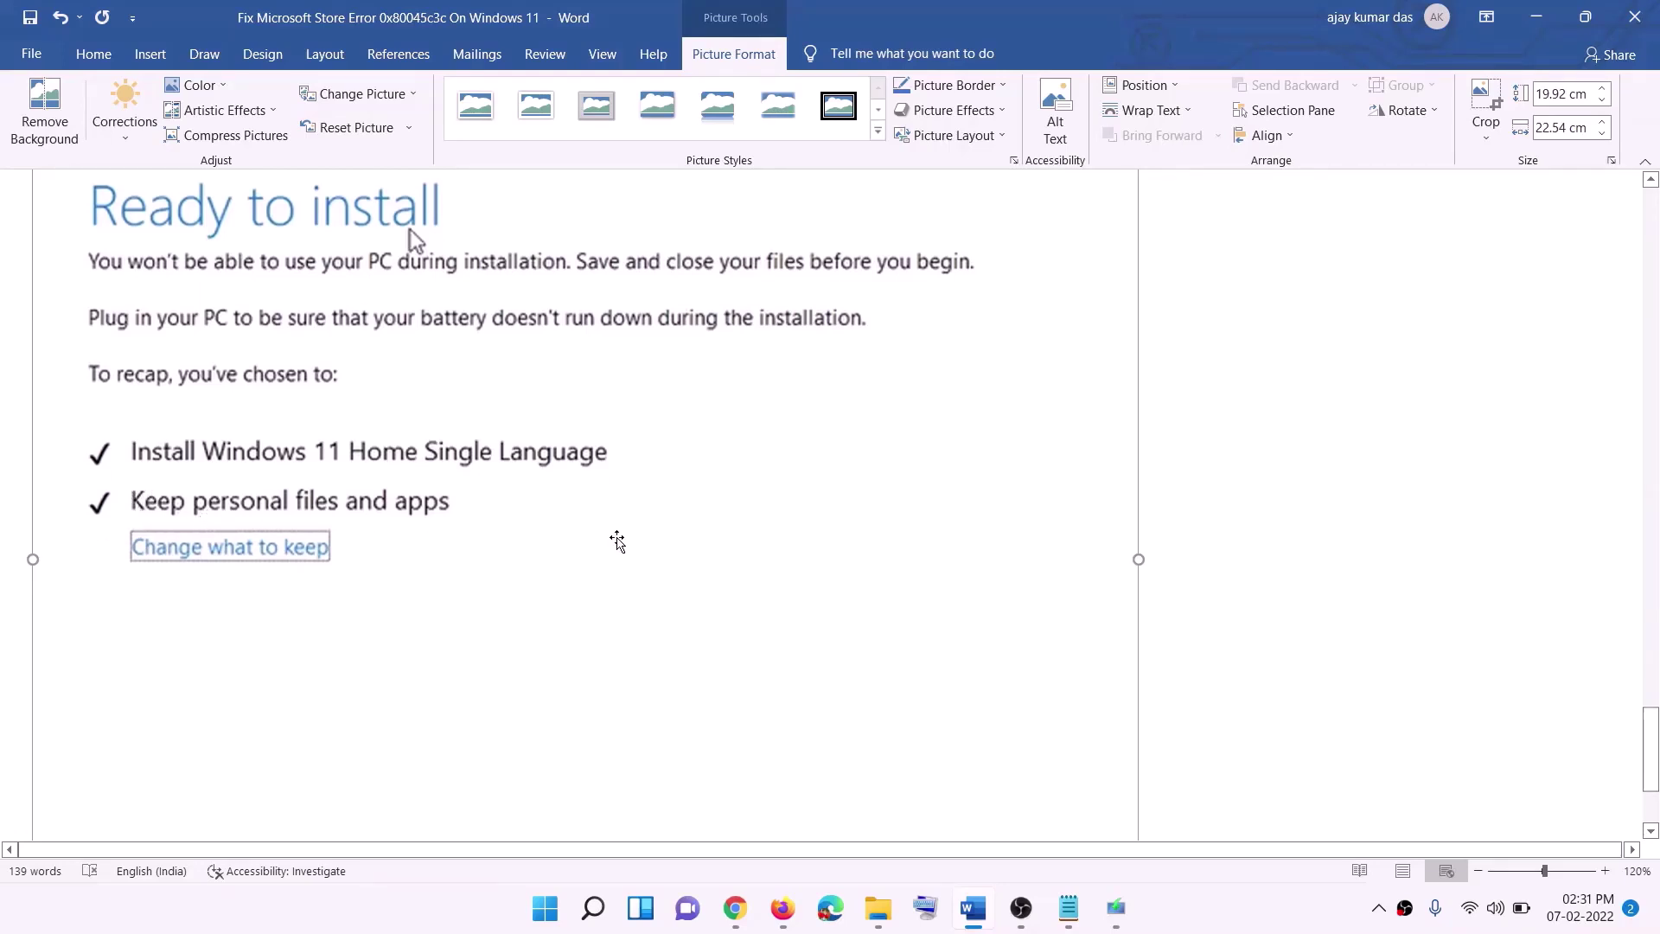
scroll(618, 540, down, 3)
scroll(883, 647, up, 6)
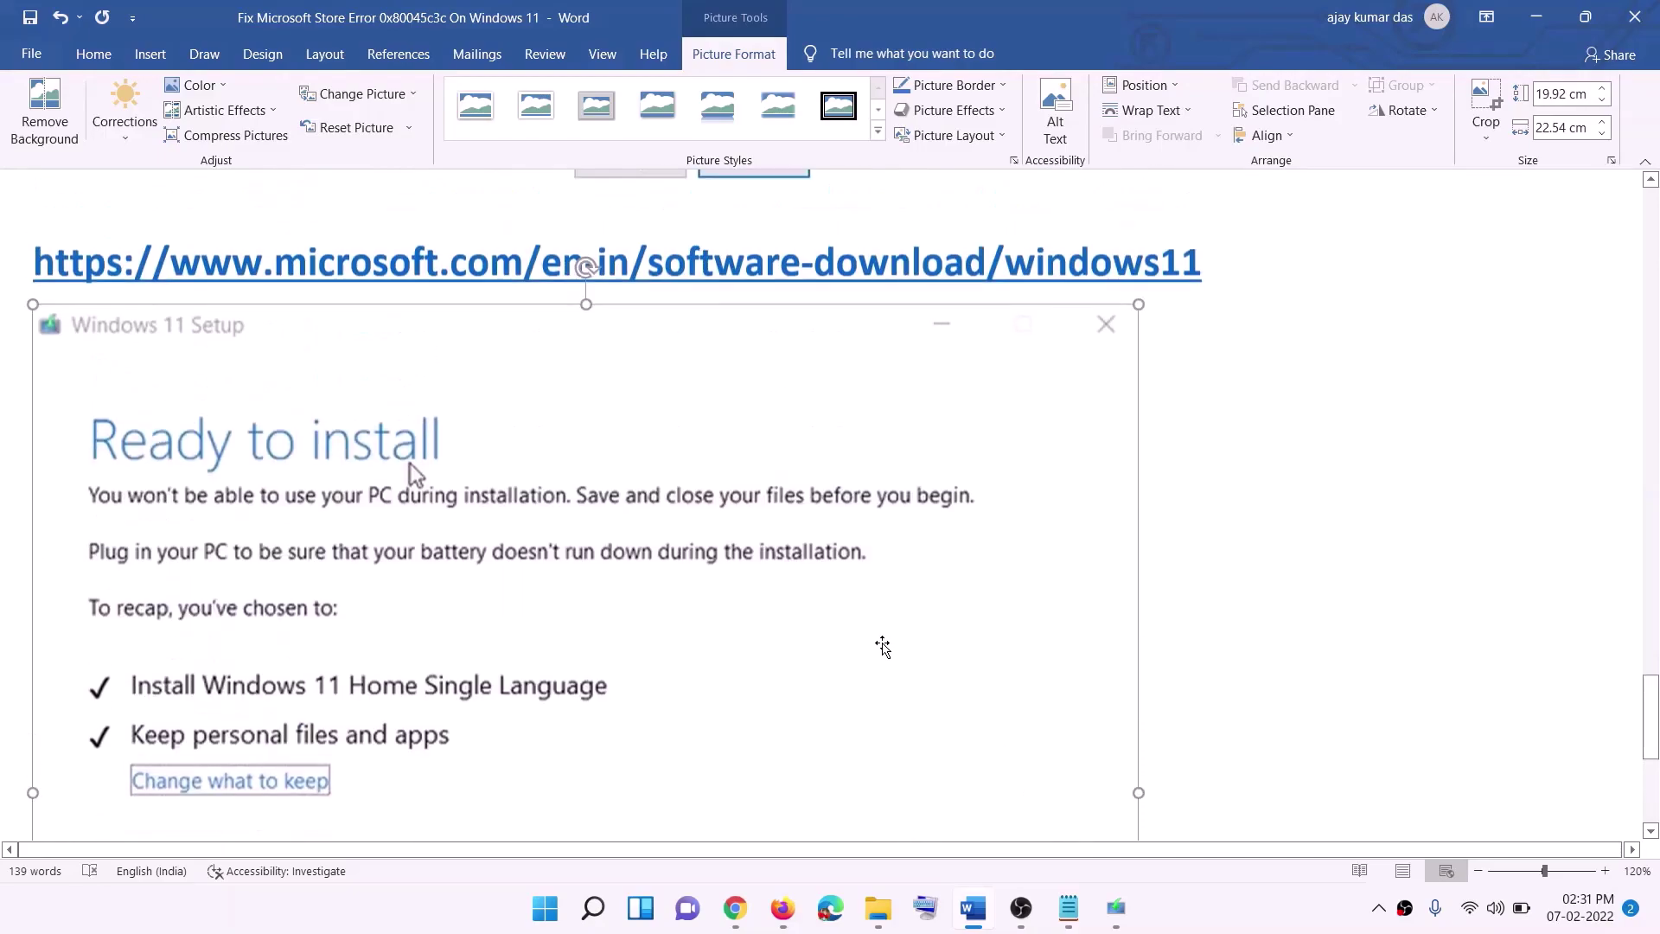
scroll(883, 646, up, 1)
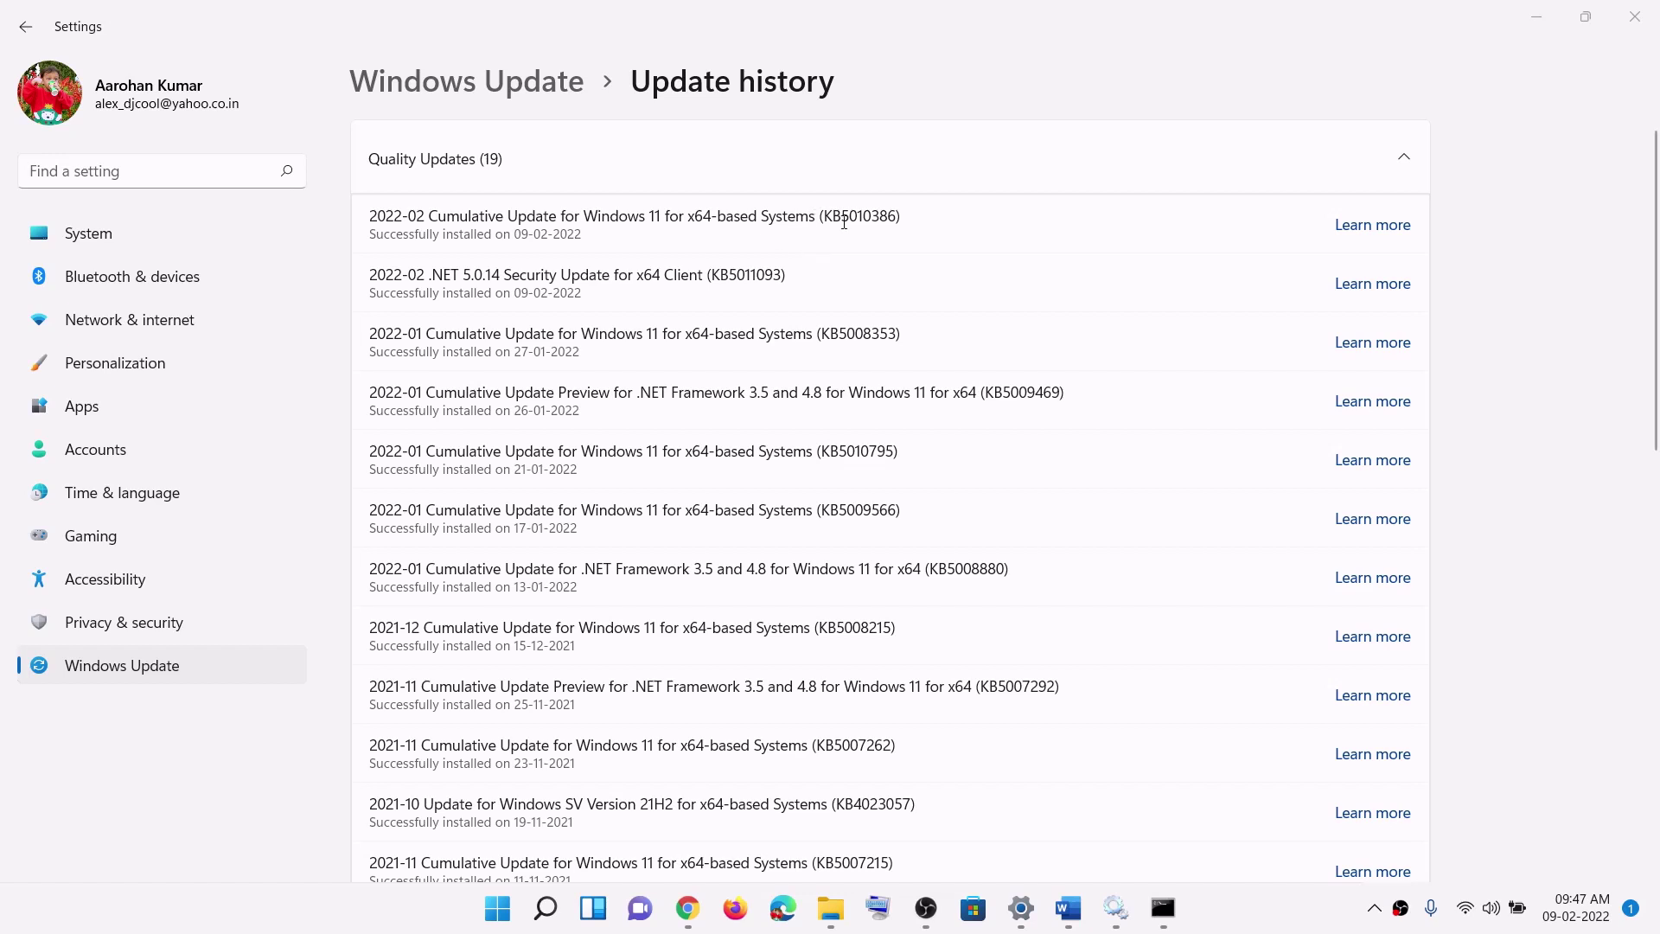
drag(912, 218, 385, 217)
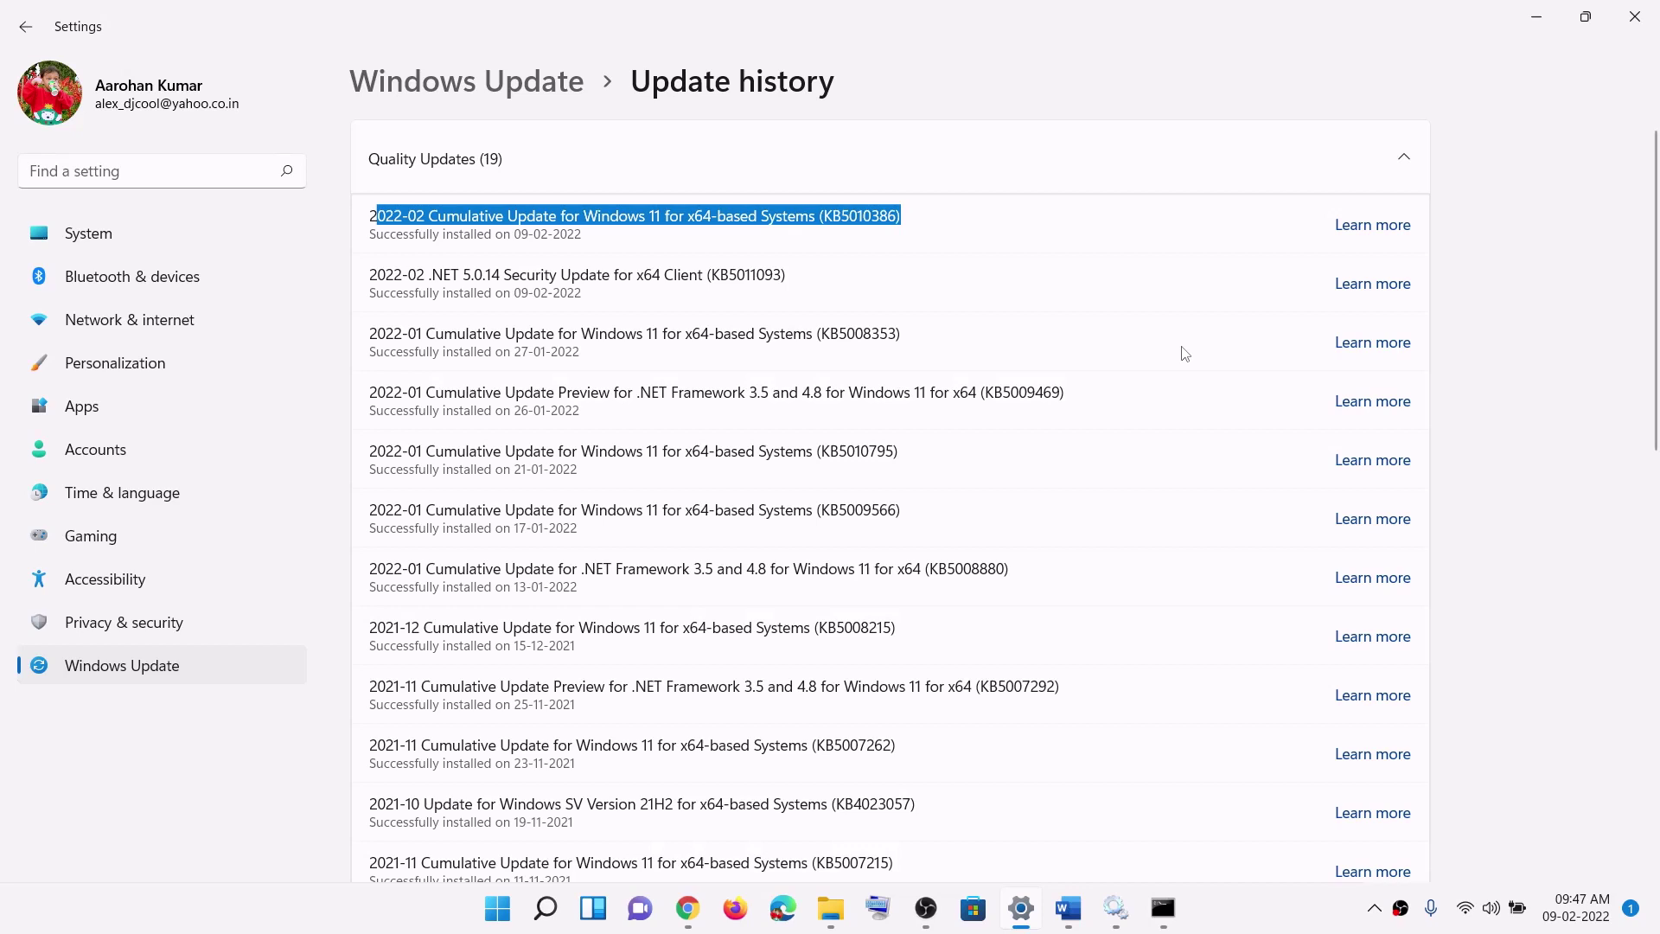
click(1284, 916)
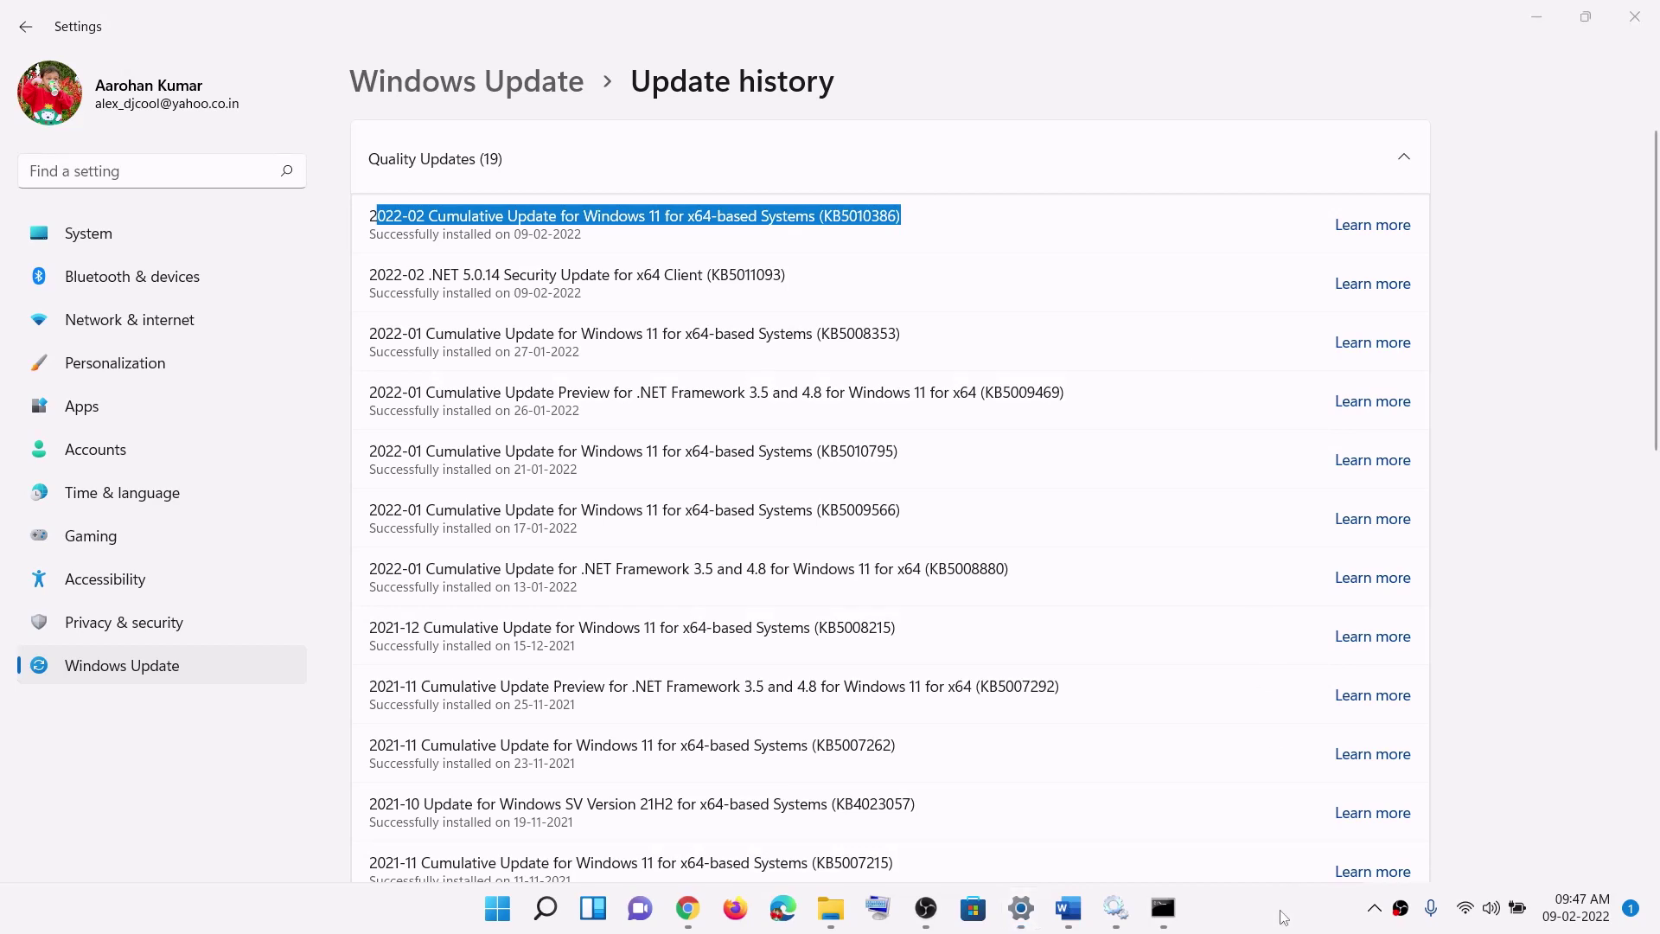